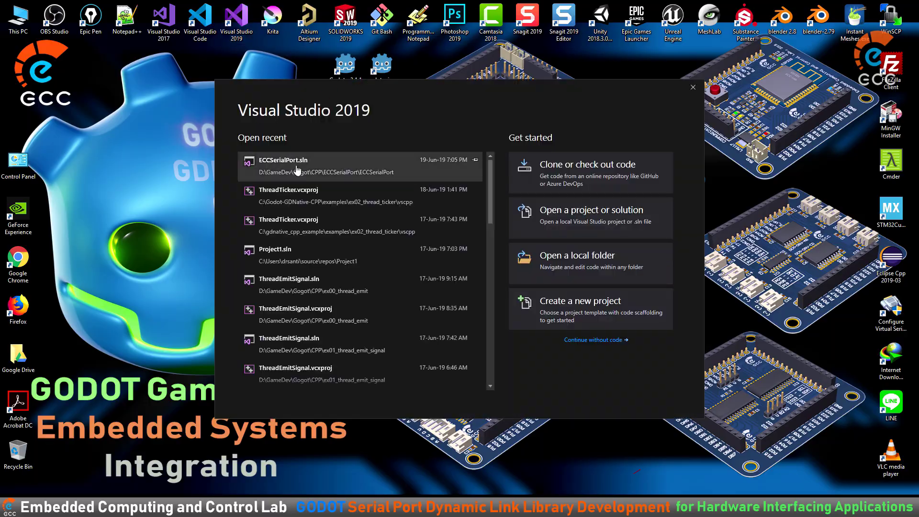
- Create a new empty C++ project named ECCGodotSerialPort in the solution
click(270, 228)
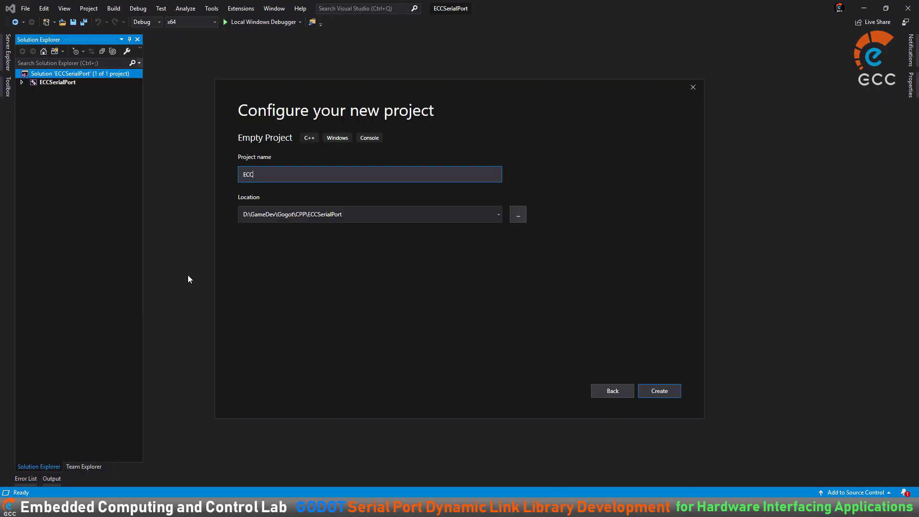
text(GodotSerialPort)
key(Return)
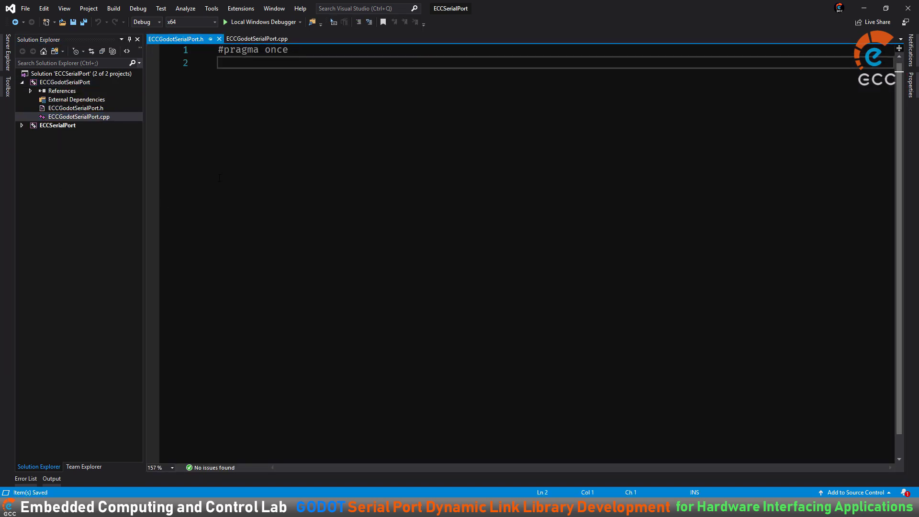
- Add an empty class body and an #ifndef/#define ECC_GODOT_SERIAL_PORT include guard to the header
key(Return)
key(Return)
key(Return)
key(Up)
key(Up)
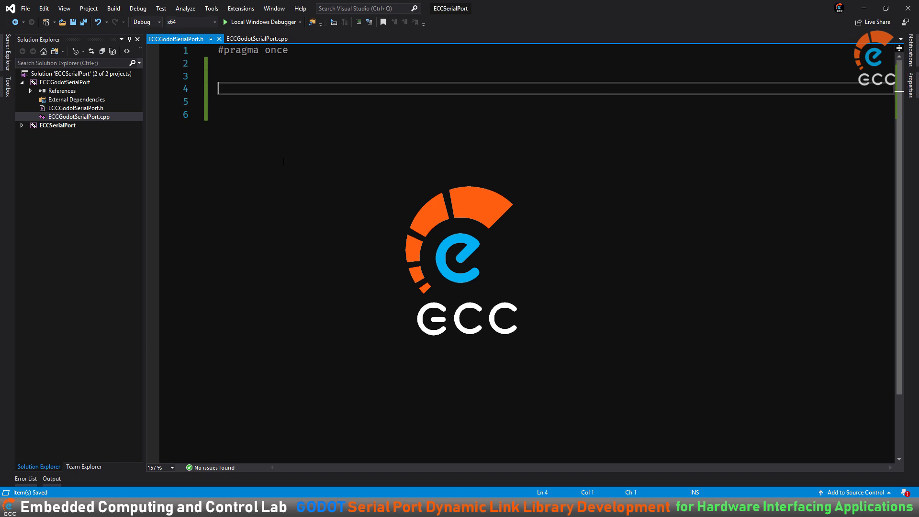
text(class ECCGodotSerialPort)
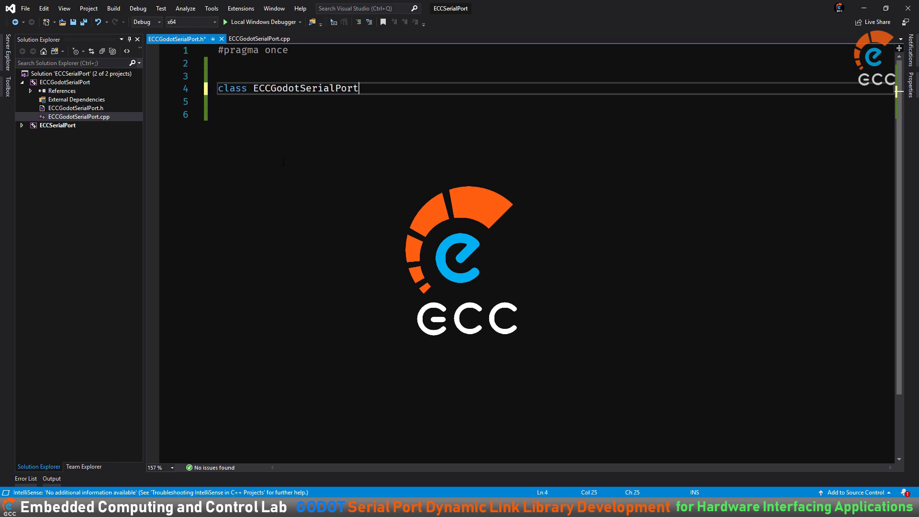
text( {)
key(Return)
text(#ifndef ECC_GODOT_SERIAL_PORT)
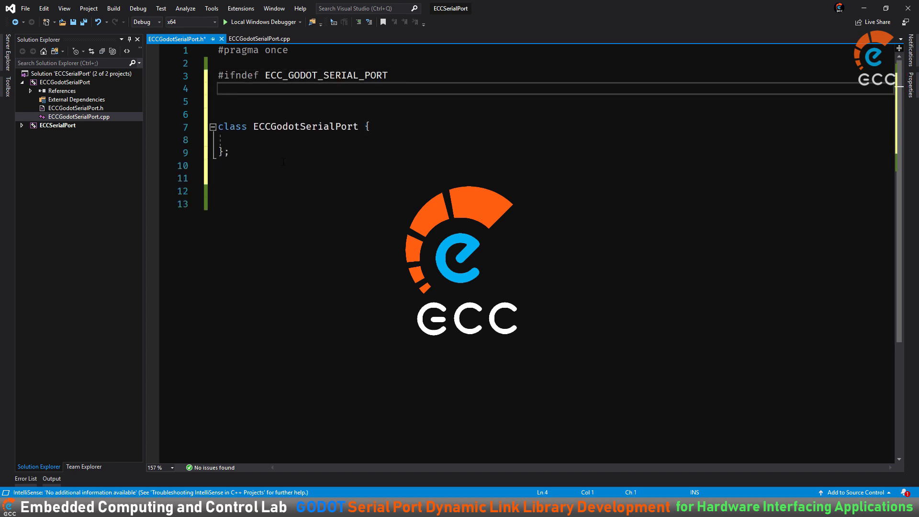
key(Return)
text(#define ECC_GODOT_SERIAL_PORT)
- Close the guard with #endif and an EOF comment, add private: and public: sections, and save
click(283, 178)
text(#endif /*!ECC_GODOT_SERIAL_PORT*/)
key(Return)
text(EOF)
click(220, 139)
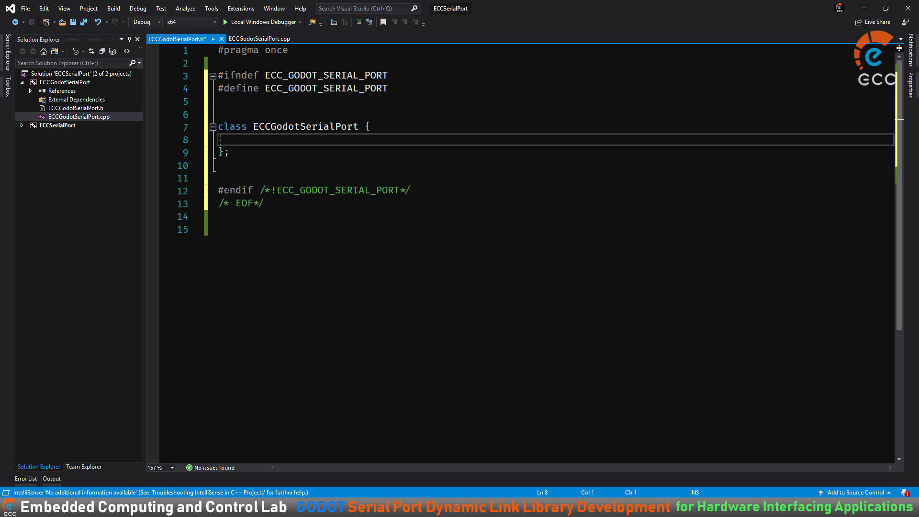
text(private:)
key(Return)
text(public:)
key(ctrl+s)
- Wrap the class in namespace godot, include Godot.h and Node.h, and add public Node
key(Up)
key(Up)
key(Up)
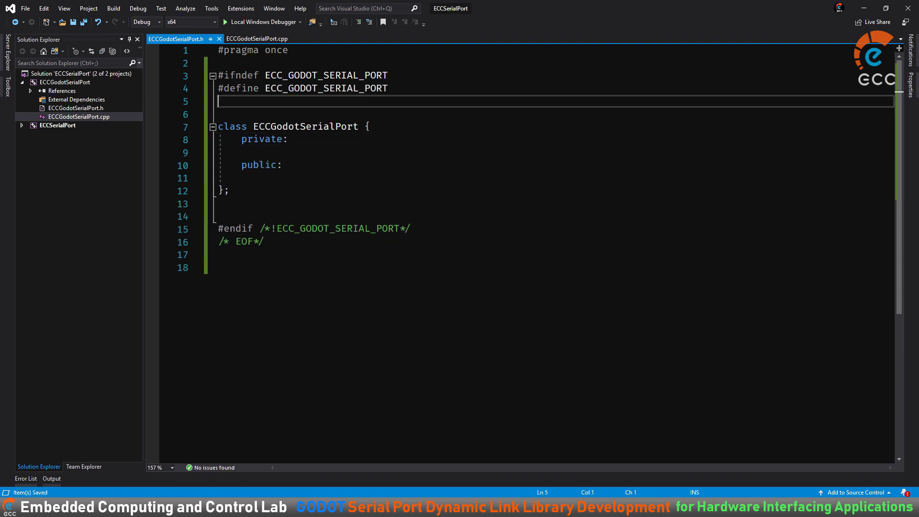
key(Return)
text(namespac)
text(})
key(Return)
key(Return)
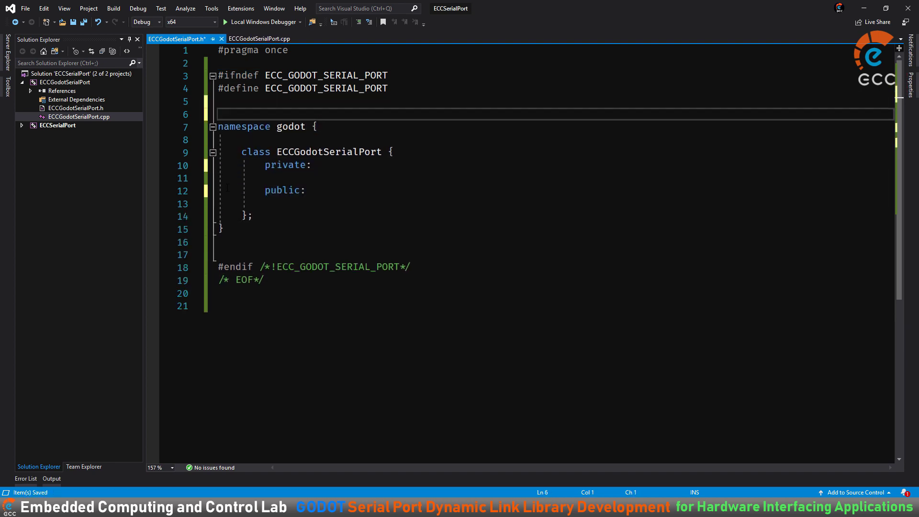
key(ctrl+s)
text(ot.h>)
key(Return)
text(#)
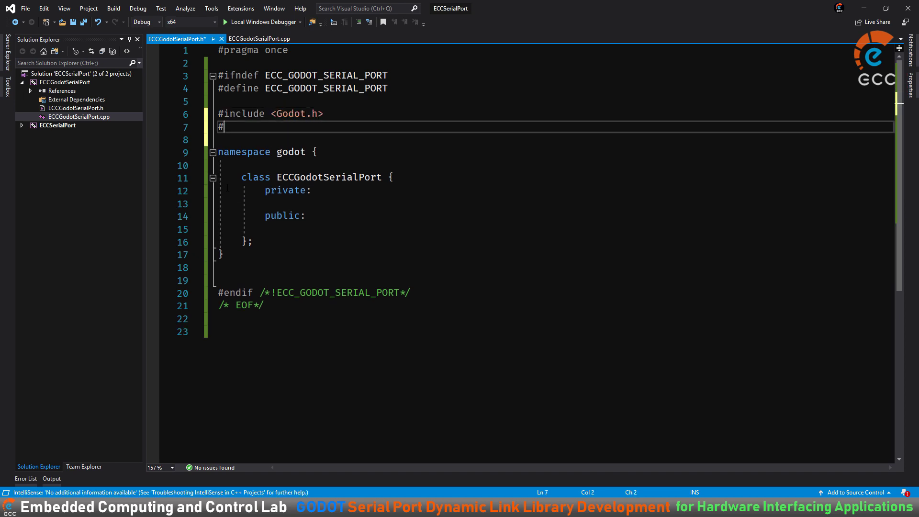
text(.h)
key(Down)
key(Down)
key(Down)
text(public Node)
key(ctrl+s)
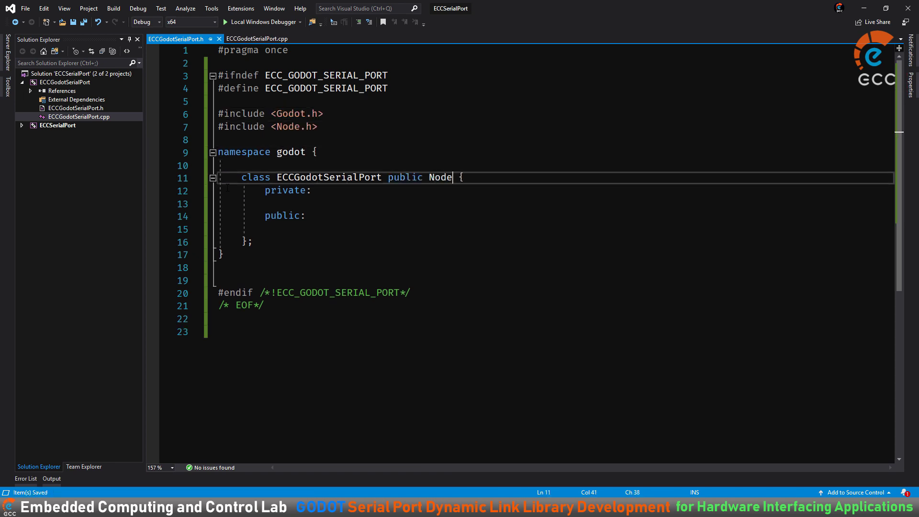
- Add GODOT_CLASS(ECCGodotSerialPort, Node) to the class and make it inherit ': public Node'
key(Up)
key(Up)
key(Down)
key(Down)
key(End)
key(Return)
key(Return)
key(Return)
key(Up)
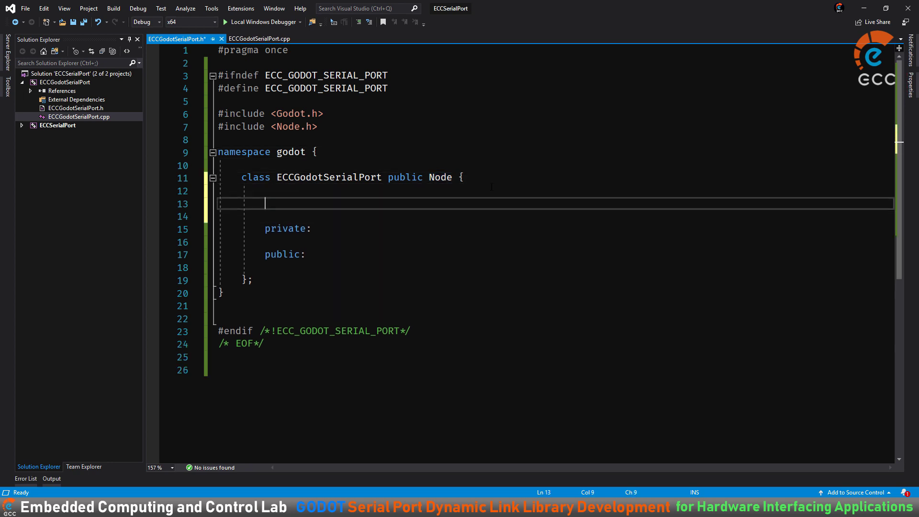
text((E)
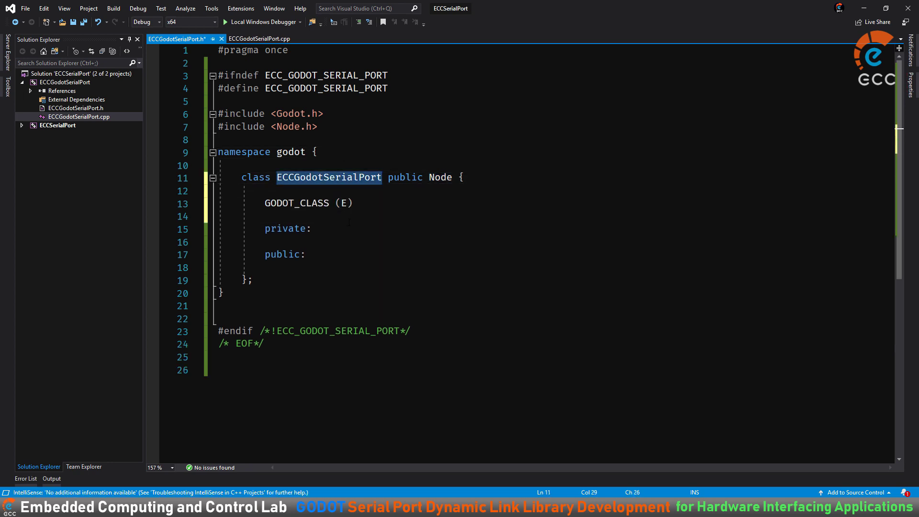
key(Tab)
text(, Node)
key(ctrl+s)
click(399, 177)
key(Left)
key(Left)
text(:)
key(Up)
key(Up)
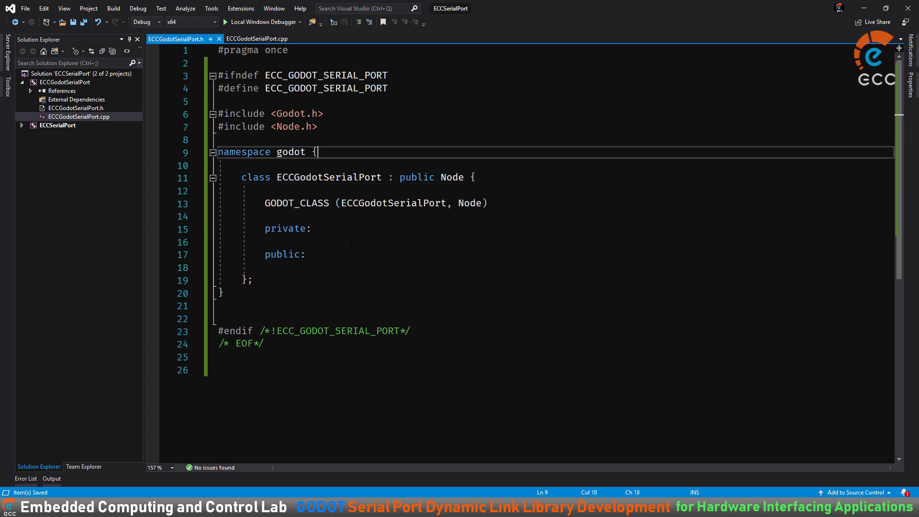
- Add #include lines for windows.h, stdio.h, stdlib.h and string.h above the namespace
key(Up)
key(Return)
key(Return)
key(Up)
text(#include <windows.h>)
key(Return)
key(Up)
key(ctrl+c)
key(ctrl+v)
key(ctrl+v)
key(ctrl+v)
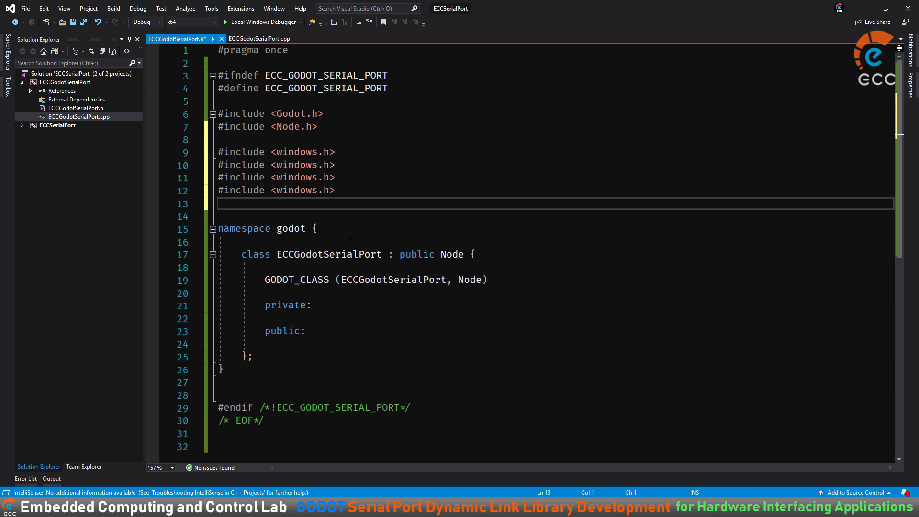
key(Up)
key(ctrl+Right)
key(ctrl+Right)
key(ctrl+shift+Right)
text(stdio)
key(Down)
key(Home)
key(ctrl+Right)
key(ctrl+Right)
key(ctrl+shift+Right)
text(stdlib)
key(Down)
key(Home)
key(ctrl+Right)
key(ctrl+Right)
key(ctrl+shift+Right)
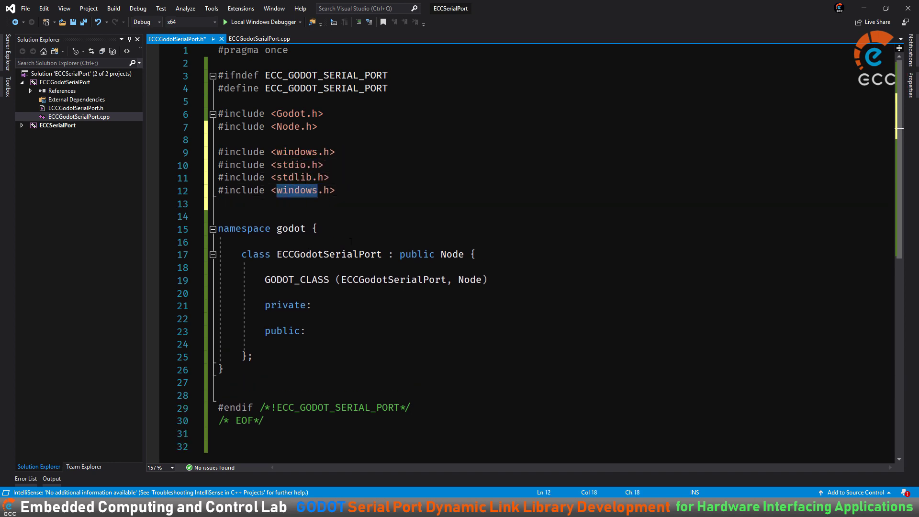
text(string)
key(Down)
key(ctrl+s)
key(Return)
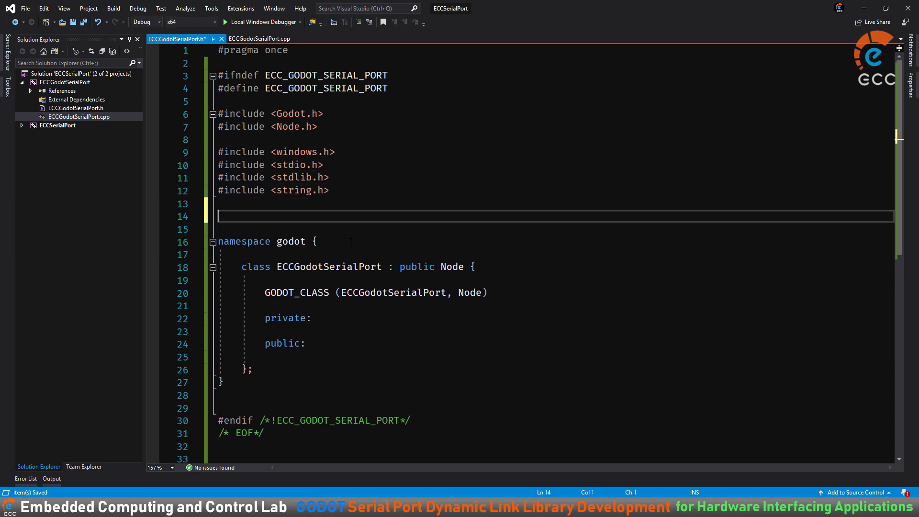
- Declare public methods _init() and static void _register_methods() in the class
click(387, 348)
key(Return)
key(Return)
text(void start)
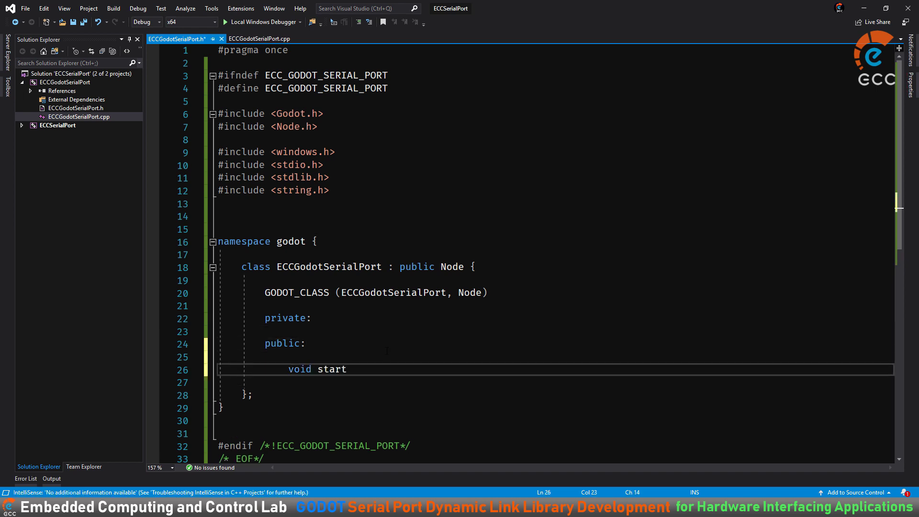
text(;)
key(Return)
text(void _register_methods();)
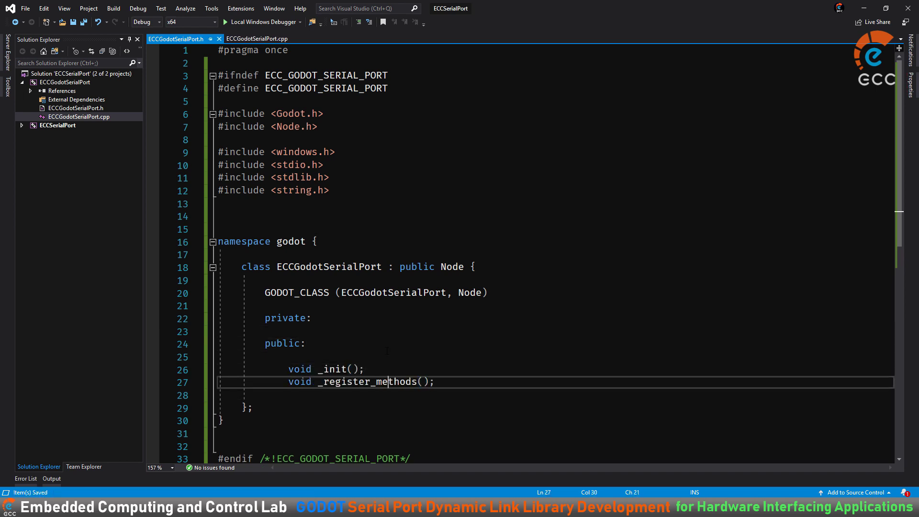
key(Home)
text(static)
- Copy the two method declarations into ECCGodotSerialPort.cpp
drag(288, 369, 404, 381)
key(ctrl+c)
key(ctrl+Tab)
key(ctrl+v)
- Set ECCGodotSerialPort as the startup project and include "ECCGodotSerialPort.h" in the source
key(Up)
key(Up)
key(Return)
text(#include)
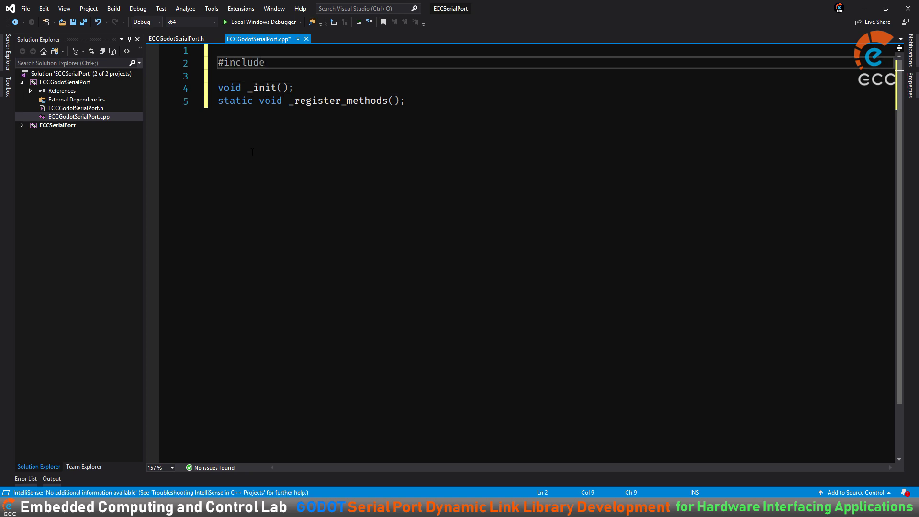
right_click(66, 82)
click(75, 235)
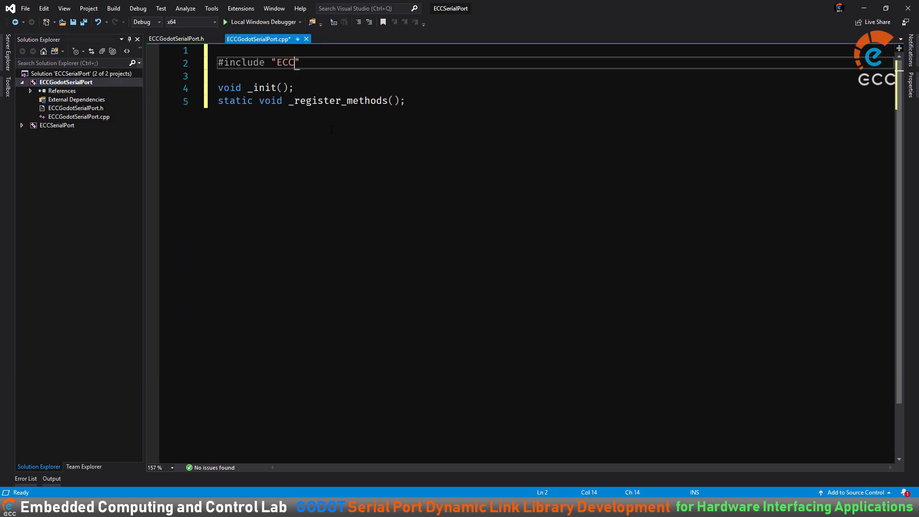
text(h)
key(Down)
key(Down)
- Give _init and _register_methods empty bodies, add a /* EOF */ comment, and save
key(End)
key(BackSpace)
text({)
key(Return)
key(Down)
key(Down)
key(Down)
key(End)
key(BackSpace)
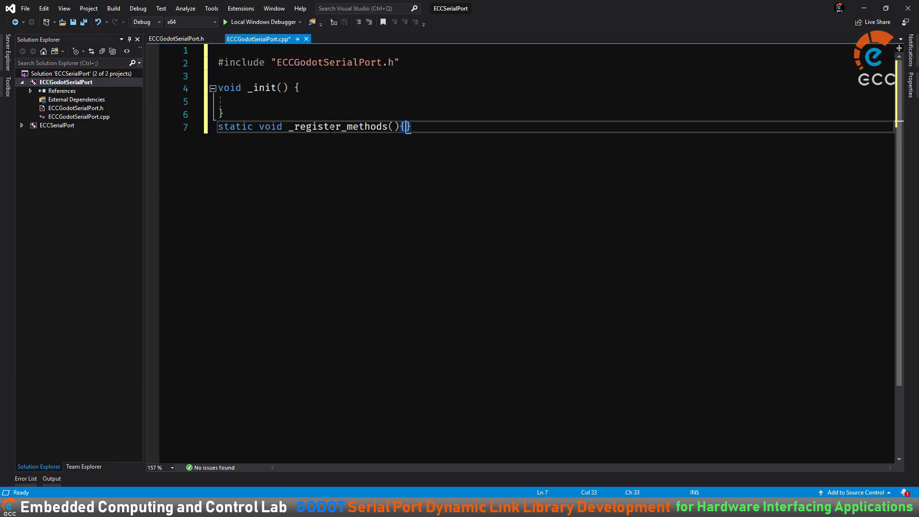
text({   /* EOF */)
key(ctrl+s)
- Add #define EDD_ECCGodotSerialPort to the header and prefix source methods with ECC_GODOT_CLASS::
click(176, 39)
key(Return)
text(#define EDD_)
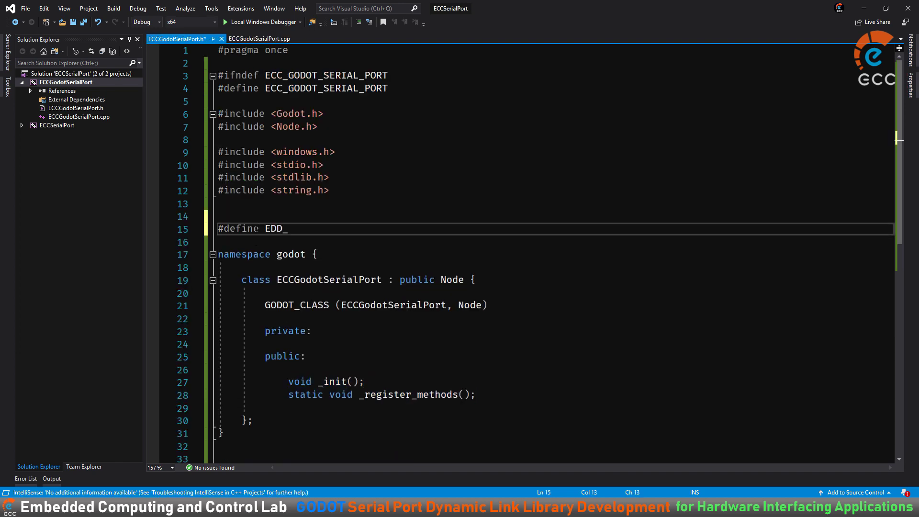
text(ECCGodotSerialPort)
click(257, 38)
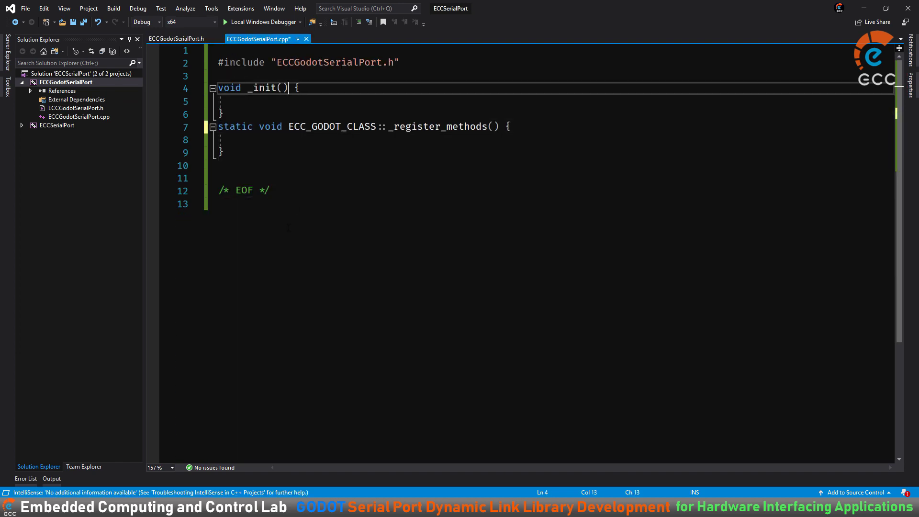
text(ECC_GODOT_CLASS::)
key(ctrl+shift+s)
click(290, 184)
- Add a '// !! Test' comment and an empty void main(void) function below the EOF marker
key(Down)
key(Down)
key(Return)
text(// !! Test)
key(Return)
text(void main(void) {)
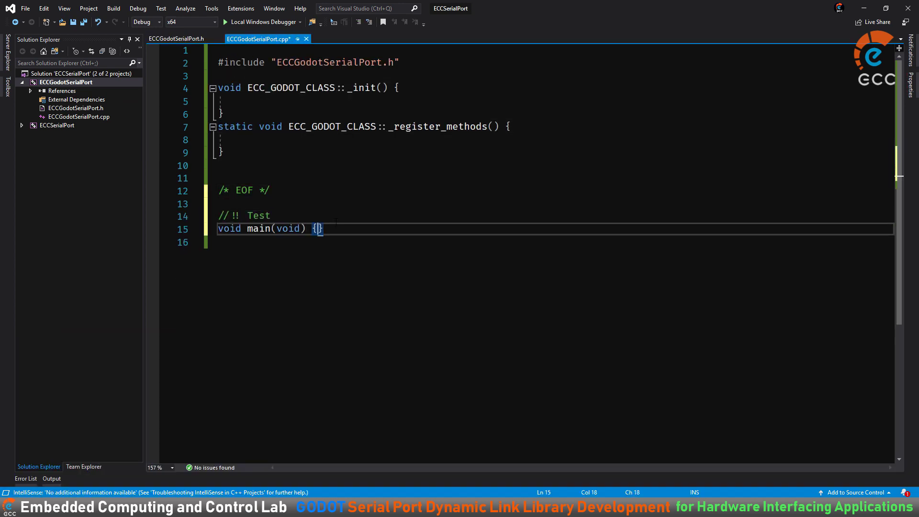
key(Return)
key(Down)
key(End)
key(Return)
- Build the project, change main's return type to int, and close duplicate file tabs
right_click(12, 80)
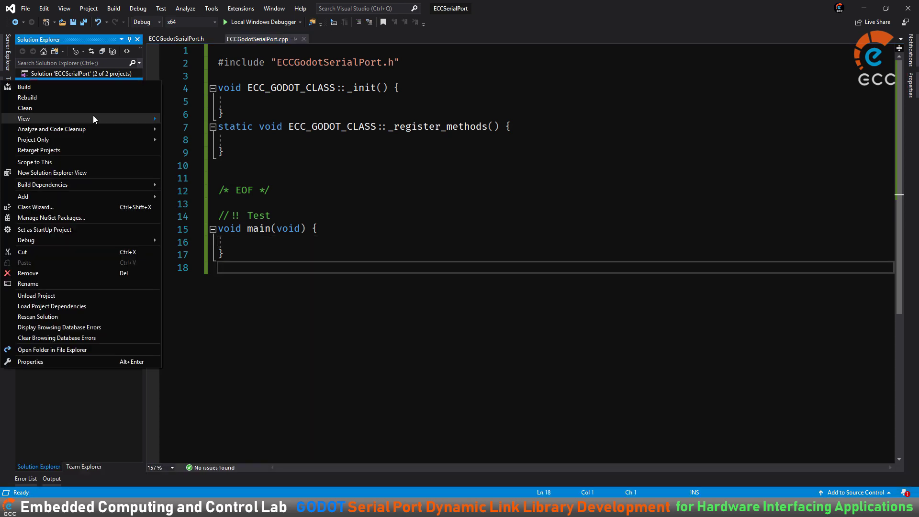
click(48, 88)
double_click(227, 228)
text(int)
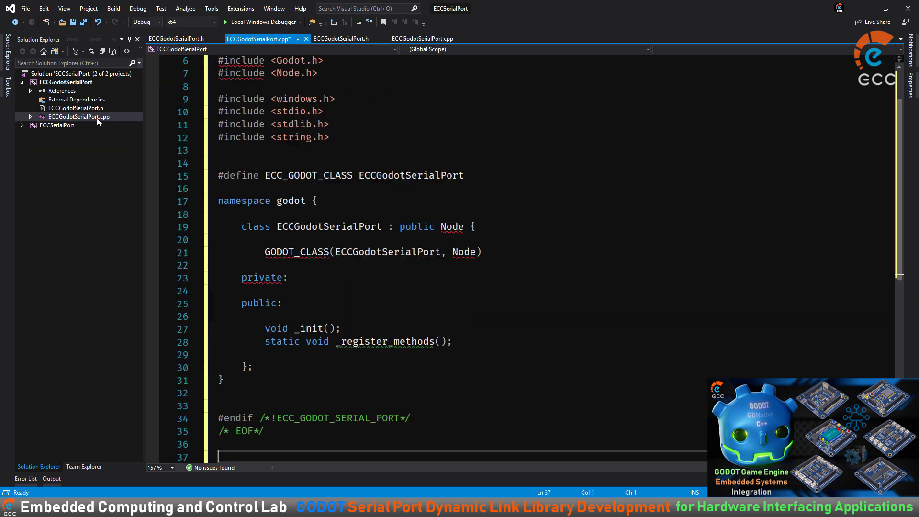
click(198, 79)
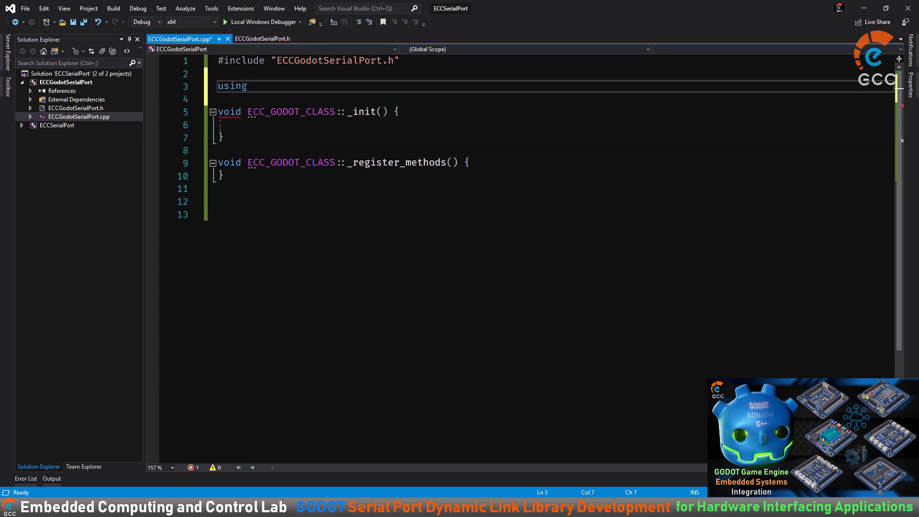
- Add 'using namespace godot;' to the source file and save
text(namespace godot;)
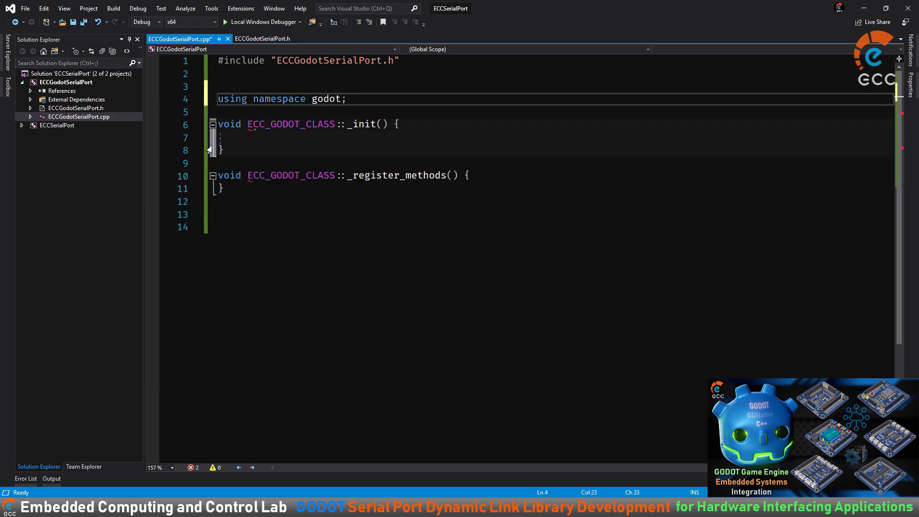
key(ctrl+s)
key(Return)
key(Return)
- Add the // !! GDNative Init, GDNative Terminate and GDNativeScript Init comments and save
text(ve init)
key(Return)
key(Return)
key(Return)
text(// !!)
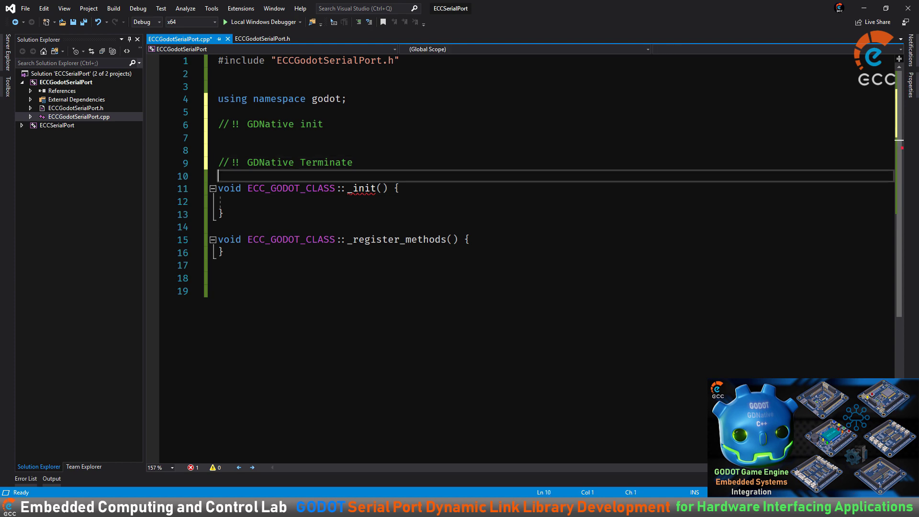
key(Return)
key(Return)
key(Return)
text(// !! GDNB)
text(nit)
key(Up)
key(Up)
key(Up)
key(BackSpace)
key(BackSpace)
key(BackSpace)
text(Init)
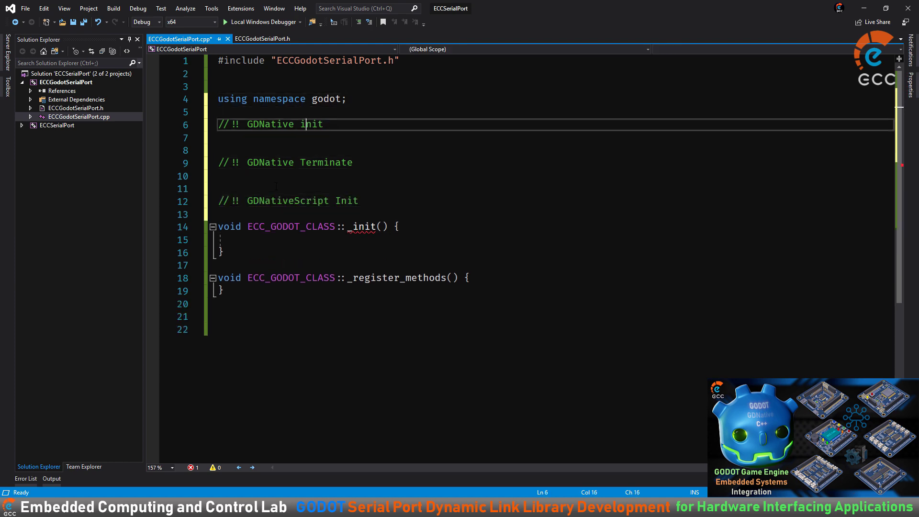
key(Down)
key(Down)
key(Down)
key(Return)
key(Return)
key(ctrl+s)
click(262, 38)
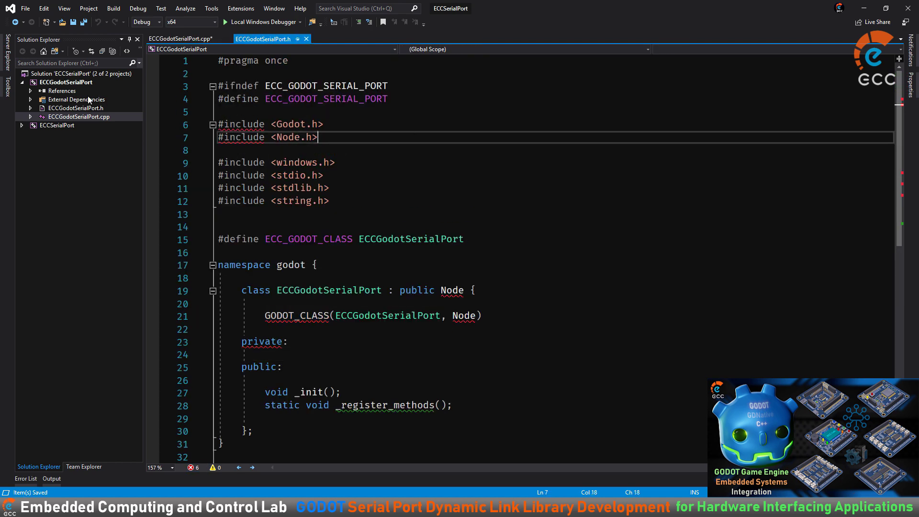
- Check the VC++ Include Directories in the project properties for the Godot headers
right_click(62, 82)
click(38, 366)
drag(297, 91, 448, 81)
click(286, 146)
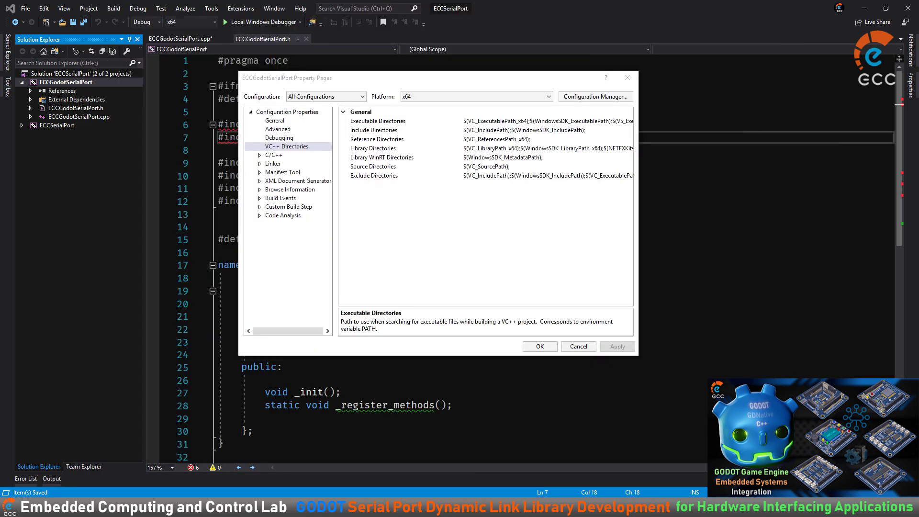
click(474, 130)
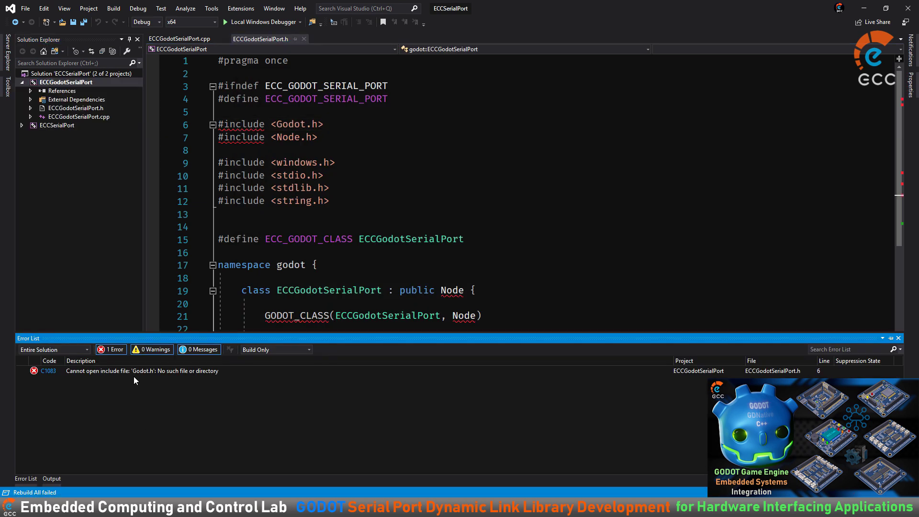
- Change the header's Godot.h and Node.h includes to Godot.hpp and Node.hpp
drag(277, 124, 318, 124)
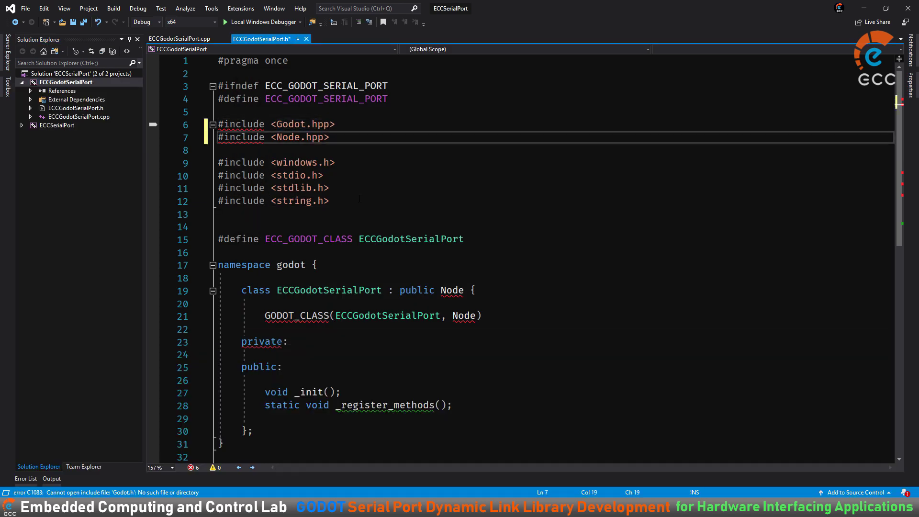
click(257, 38)
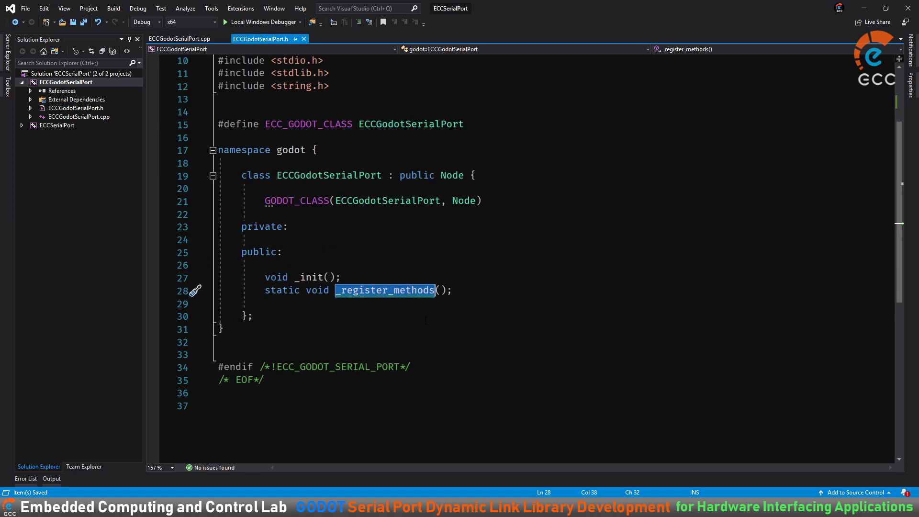
click(365, 312)
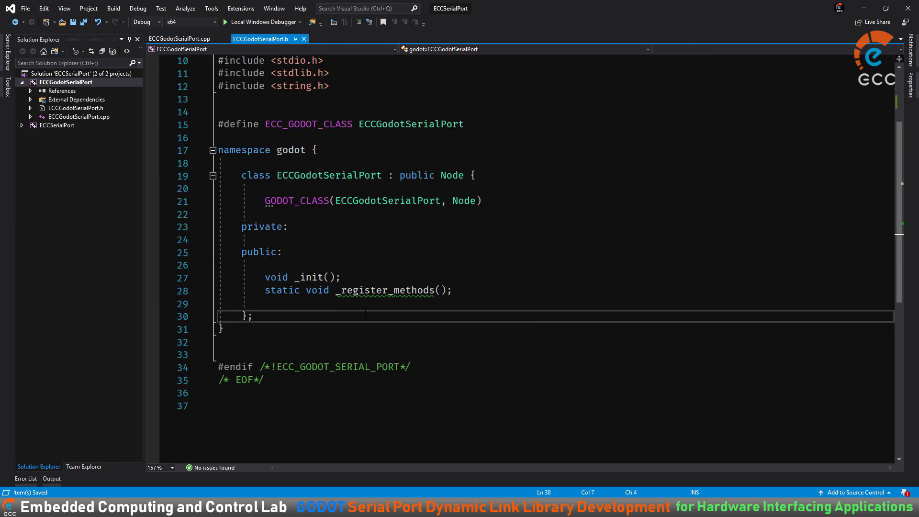
click(178, 38)
- Insert a /* */ comment block above _init() starting with '_init() func created.'
click(218, 239)
key(Return)
text(/*)
key(Return)
key(Return)
text(*/)
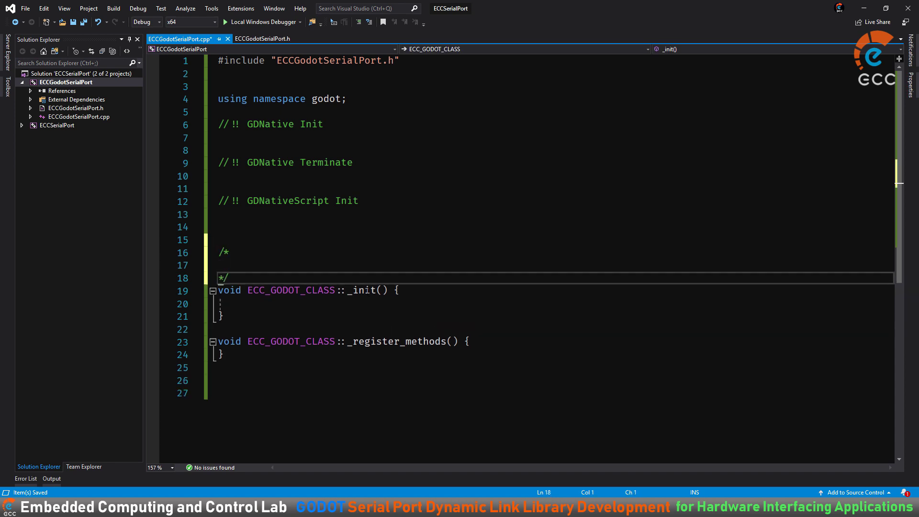
key(Up)
text(_init() func)
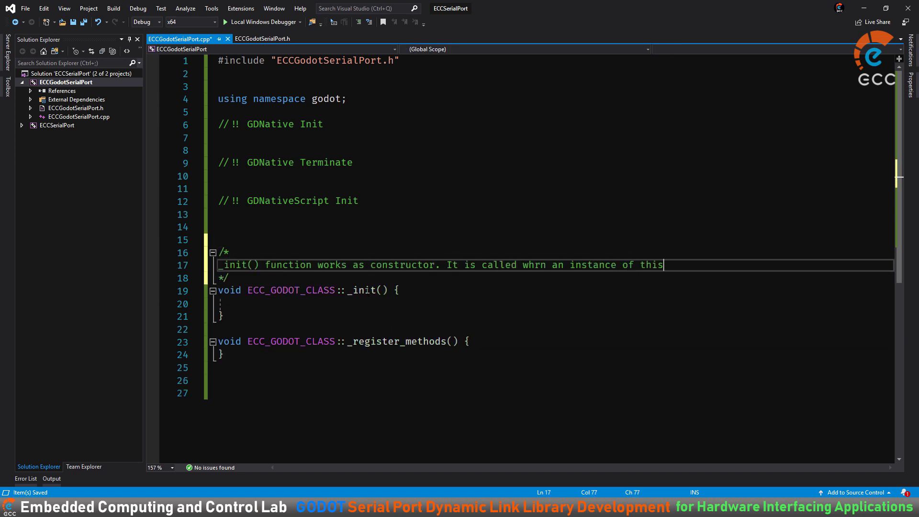
text( created.)
- Add lines explaining GDScript creation and internal use, converting them to // !! comments
key(Return)
text("onready var serial = load("res://DIR/nativescript/gdns).new()
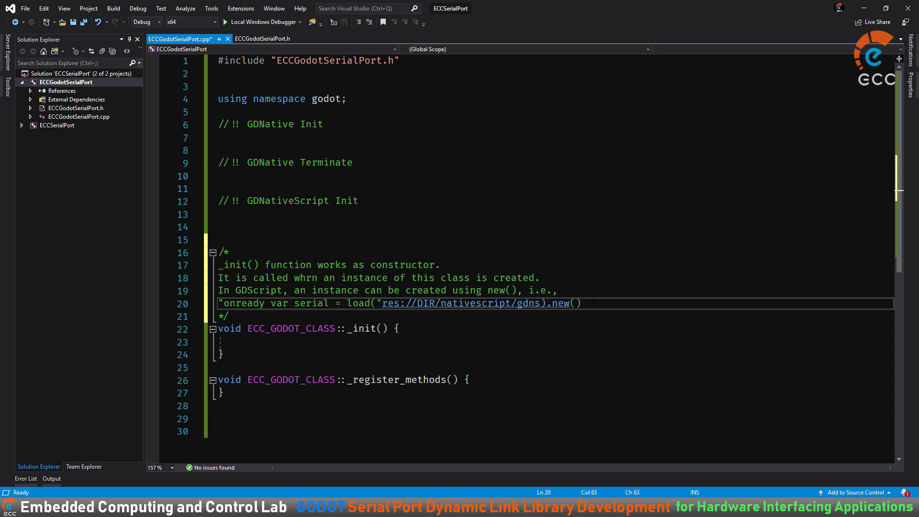
text(")
key(Return)
text(Id the *.gdn is attached direcly to a node, the _init() function will be)
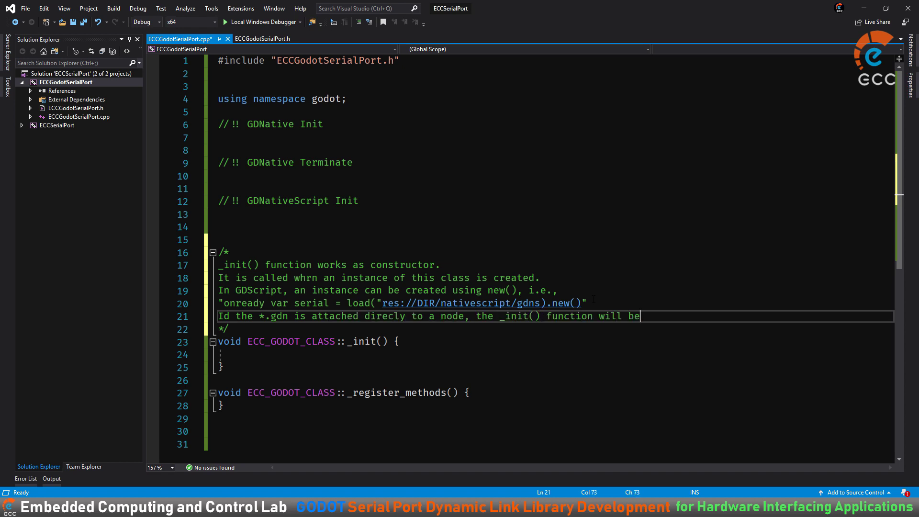
key(Return)
text(internally called (an instance is internally cr)
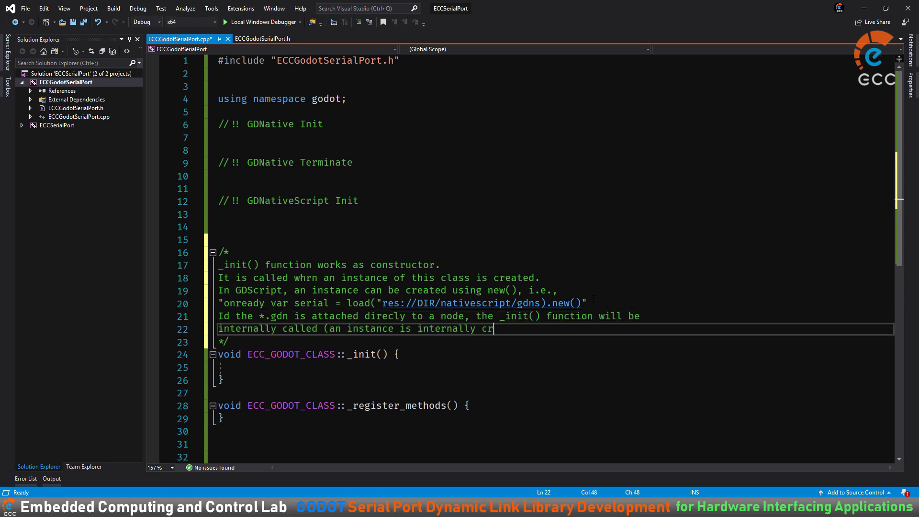
text(// !!)
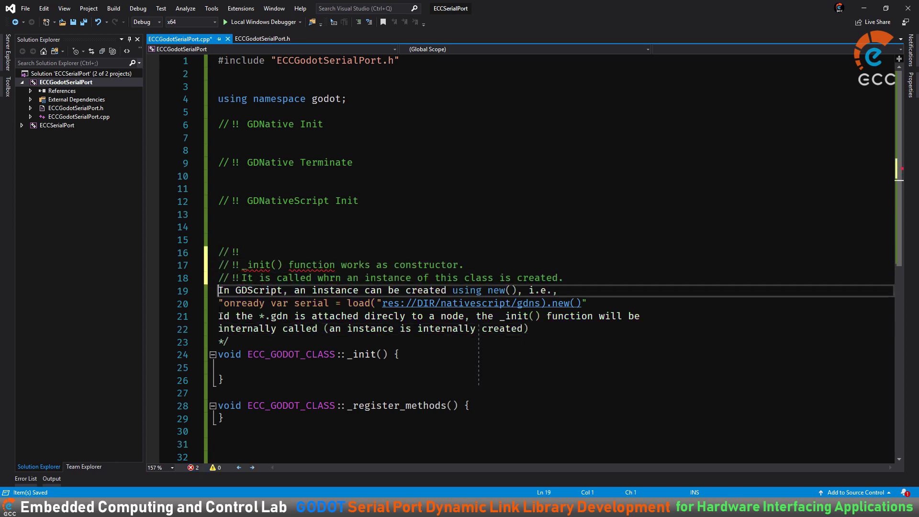
- Add a printf call in _init() announcing '_init() is called'
key(Down)
key(Down)
text(printf();)
key(Left)
key(Left)
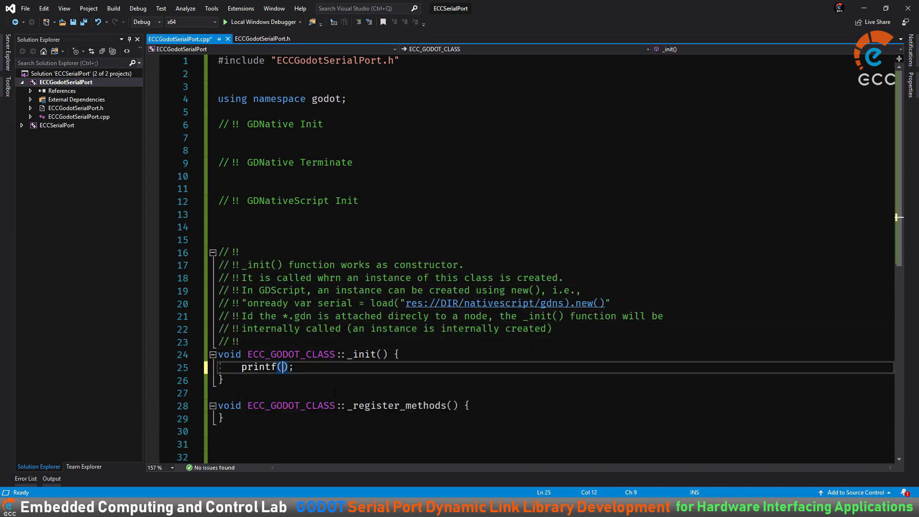
text(_init() is call)
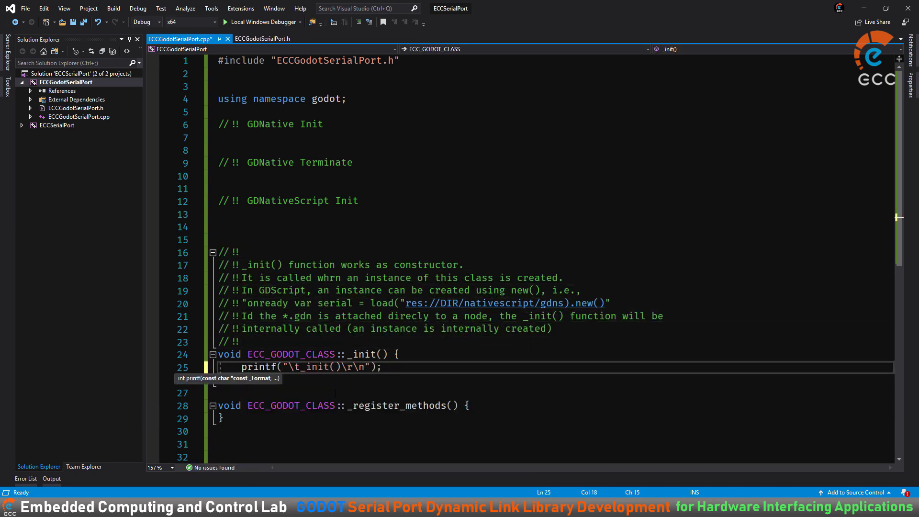
- Define a void db_print(char* str) helper that uses printf, and call it from _init()
scroll(335, 393, down, 1)
click(312, 380)
key(Return)
key(Return)
text(void db_print()
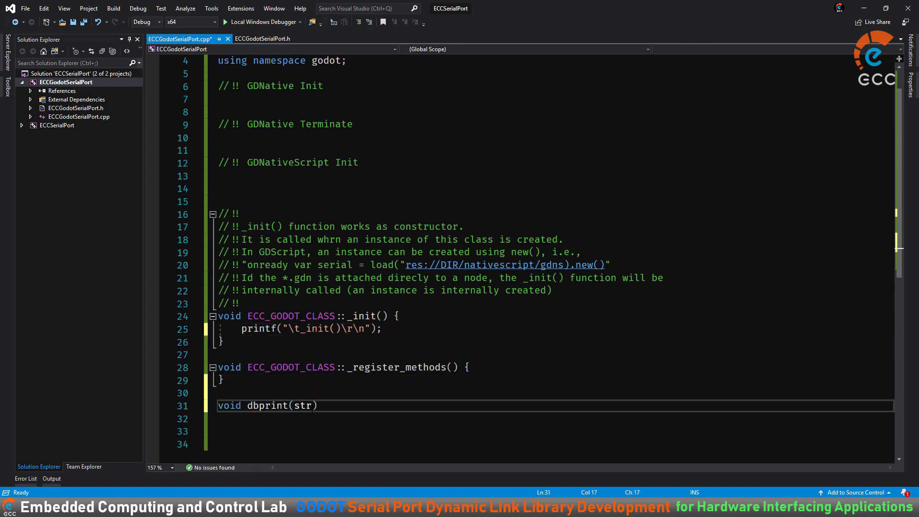
text(char* str) {)
double_click(258, 329)
text(db_print)
click(423, 367)
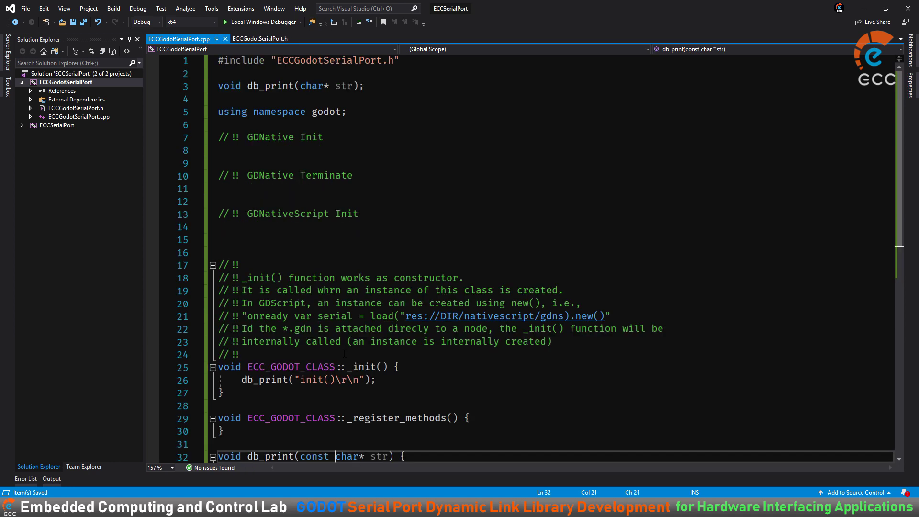
scroll(344, 354, down, 4)
key(End)
key(Return)
text(printf(")
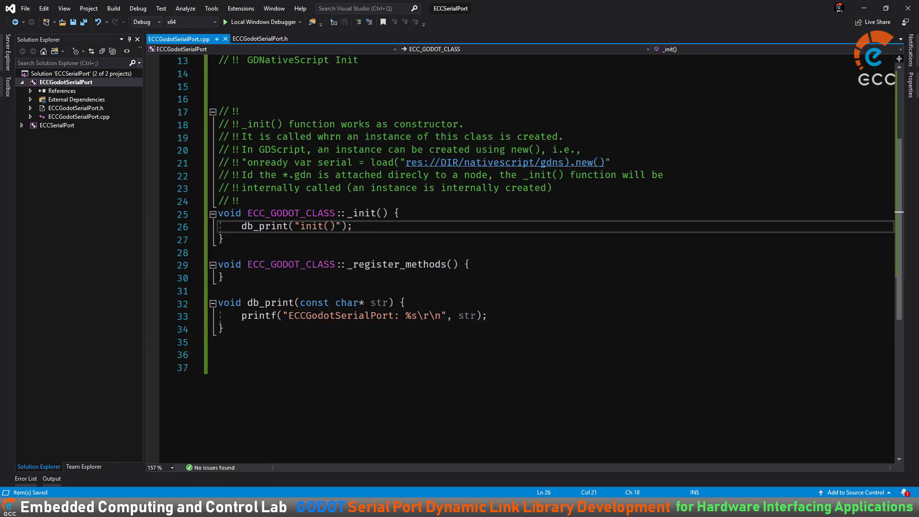
- Wrap the db_print prototype at the top in an #ifdef / #endif block
scroll(309, 368, up, 10)
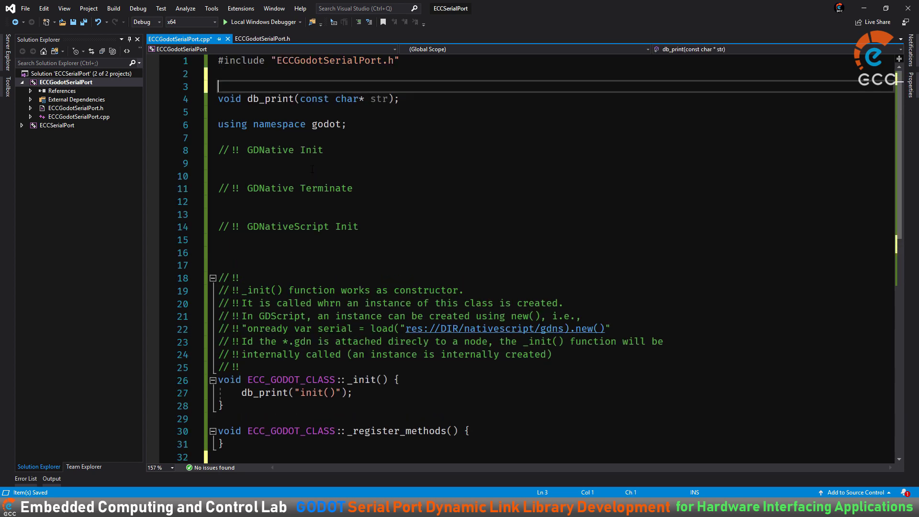
click(220, 73)
key(Return)
text(#ifdef _DE)
text(DEBUG_)
key(Down)
key(End)
key(Return)
text(#endif)
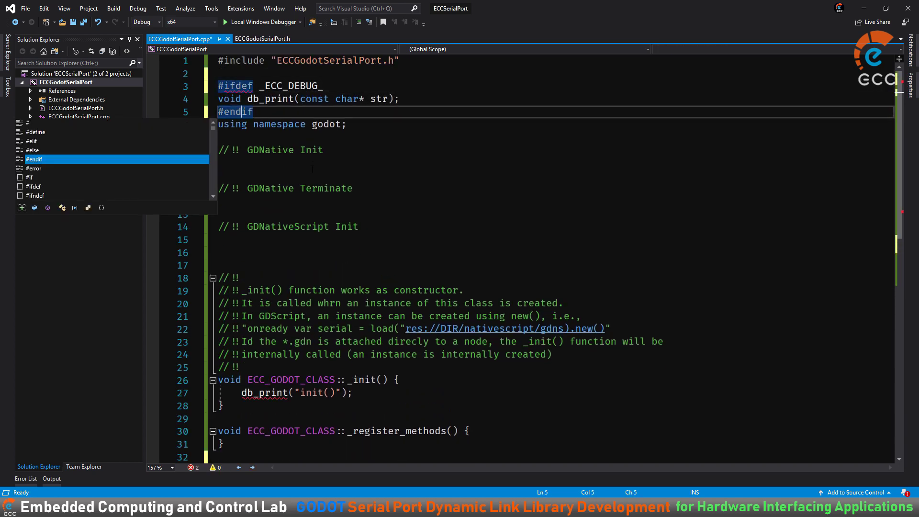
text(\)
key(Return)
- Enclose db_print's printf in #ifdef ECC_DEBUG / #endif, reformat it, and save
scroll(645, 323, down, 5)
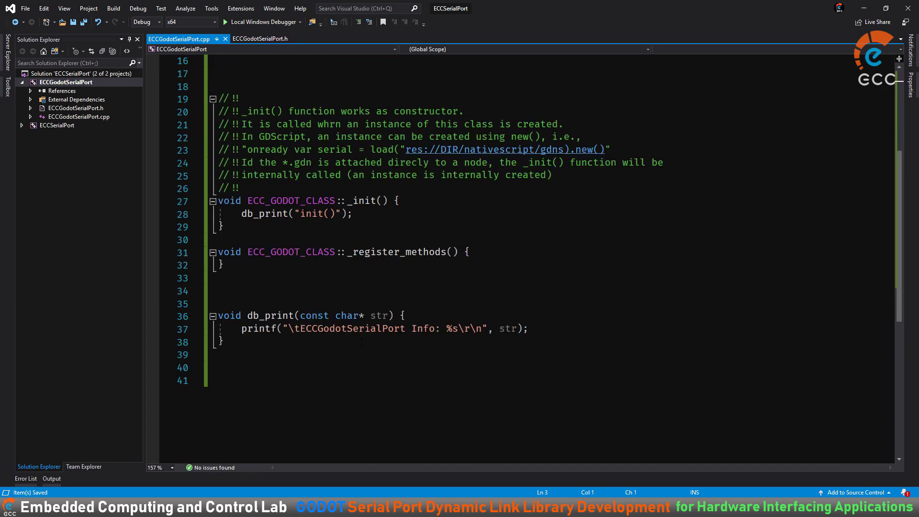
click(645, 315)
key(Return)
text(#ifdef ECC_DEBUG)
key(Down)
key(End)
key(Return)
text(#endif)
key(Escape)
key(shift+Up)
key(shift+Up)
key(shift+Home)
key(ctrl+k)
key(ctrl+f)
key(Down)
key(Down)
key(Down)
key(ctrl+s)
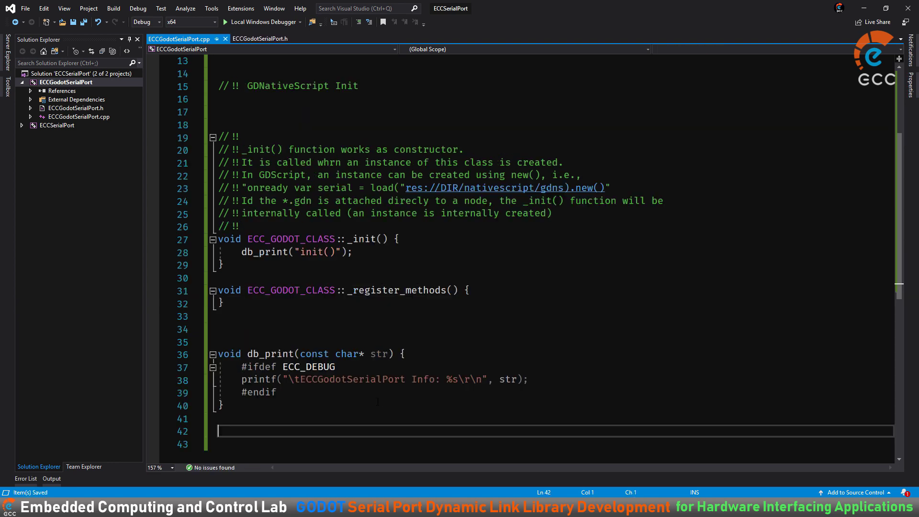
- Comment _register_methods() and make it call db_print("_register_methods()")
click(256, 280)
key(Return)
key(Return)
text(//!! _register_methods())
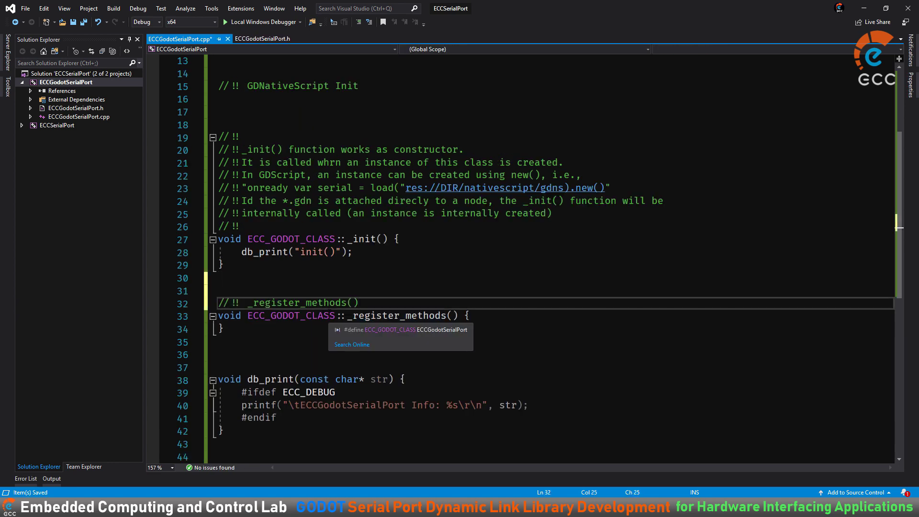
text( is called after the NativeScript is executed)
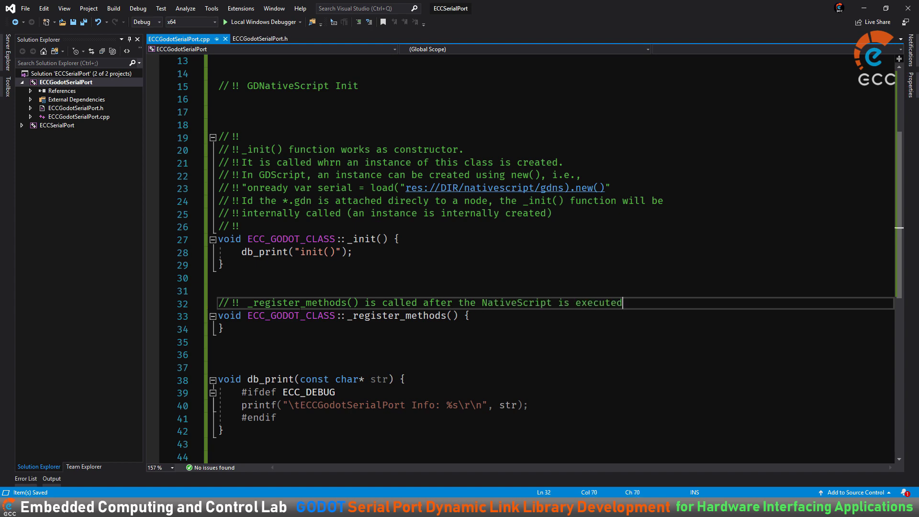
key(Down)
key(Down)
key(Down)
key(Up)
key(Up)
key(End)
key(Return)
text(db_print("_register_methods()");)
key(Down)
key(Down)
key(Down)
- Add a blank line in the GDNative section for an end-of-section marker
scroll(772, 296, up, 1)
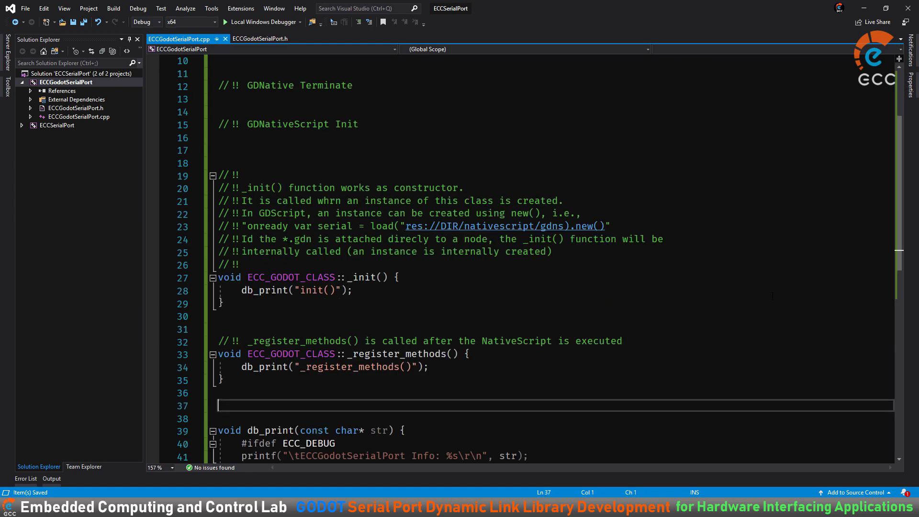
scroll(771, 297, up, 2)
click(335, 227)
key(Return)
- Add the END GDNative marker and a void godot_gdnative_init(godot_gdnative_init_options *options) that calls db_print
text(/* END*/)
text(Native */)
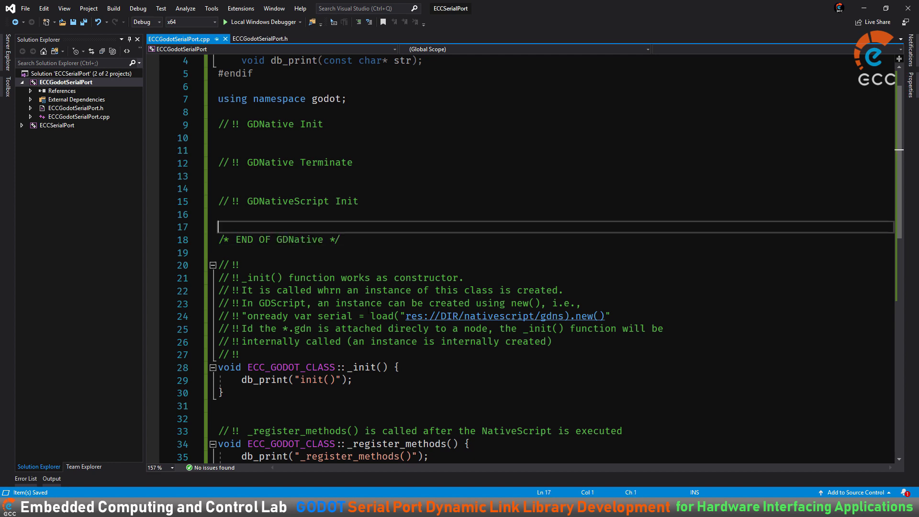
click(325, 125)
key(Return)
text(godot_gdnative_in)
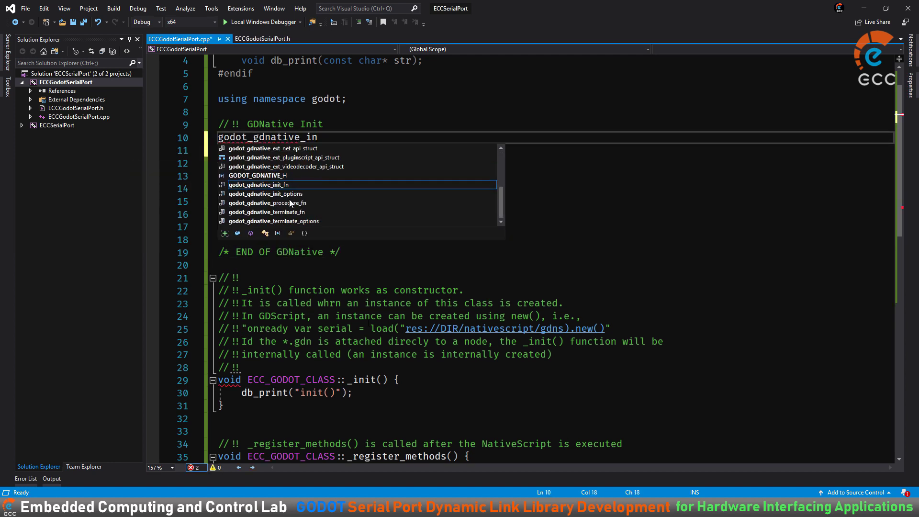
text(it() {)
key(Return)
key(Up)
key(Home)
text(void)
key(End)
key(Left)
key(Left)
key(Left)
text(godot_g)
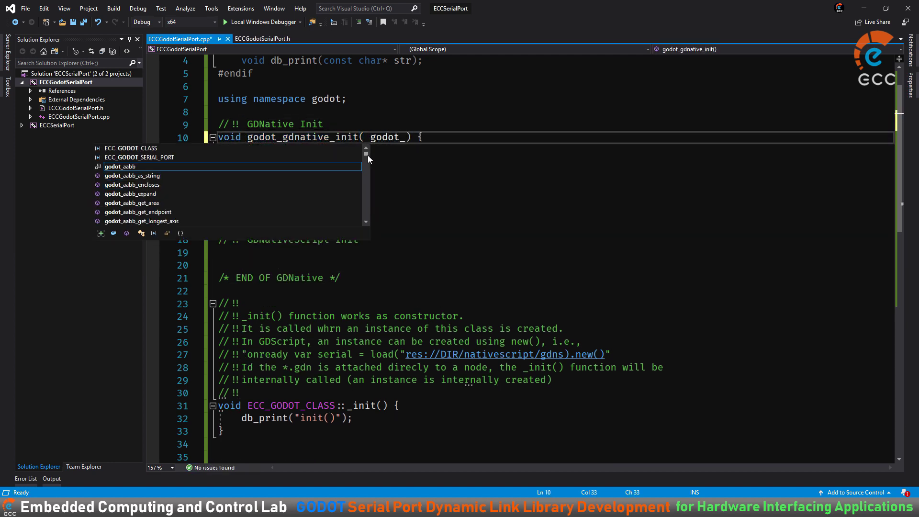
text(dnative_init_options *options ) {     )
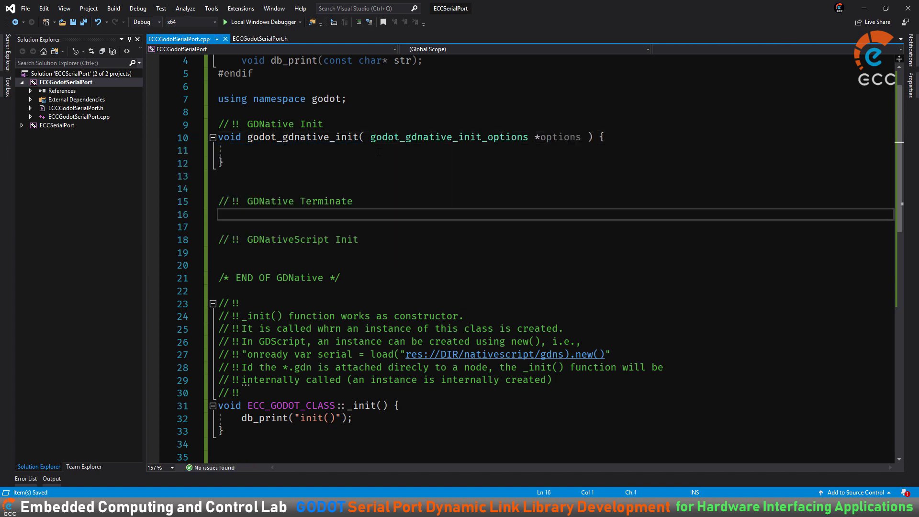
text(db_print("godot_gdnative_init()");)
- Save the file and prefix the godot_gdnative_init signature with extern "C"
click(433, 239)
key(ctrl+s)
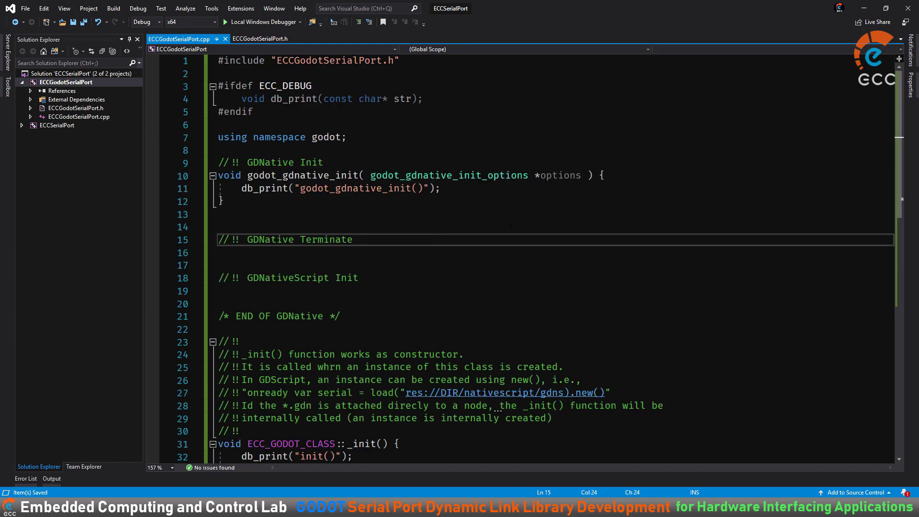
click(218, 175)
text(extern "C)
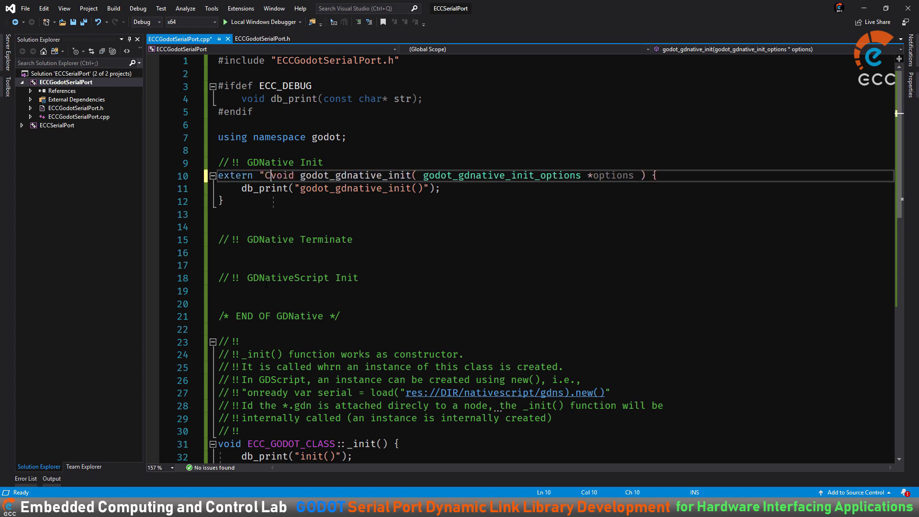
text(")
key(ctrl+Right)
- Add GDN_EXPORT to the signature, build, and jump to the missing-include error
text(GDN_EXPORT)
key(ctrl+shift+b)
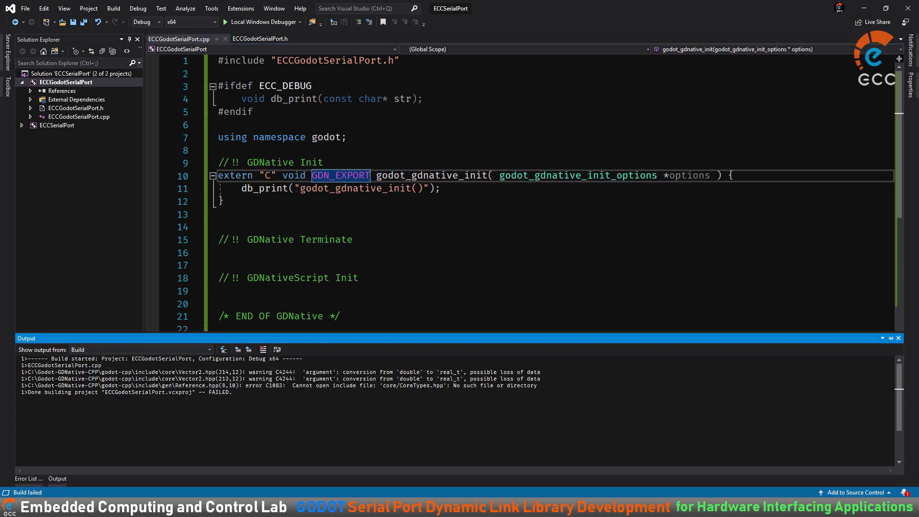
double_click(136, 392)
- Edit the ECCGodotSerialPort project's Include Directories in its property pages
click(66, 82)
key(alt+Return)
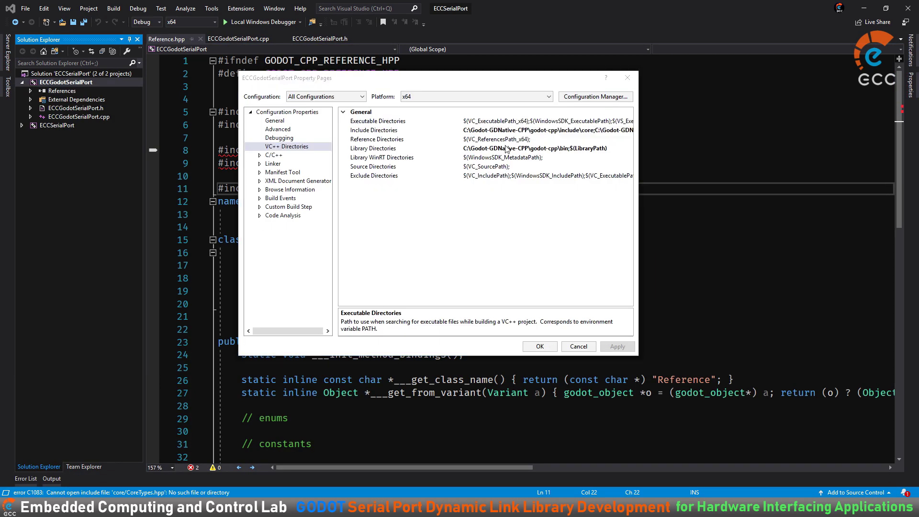
click(507, 149)
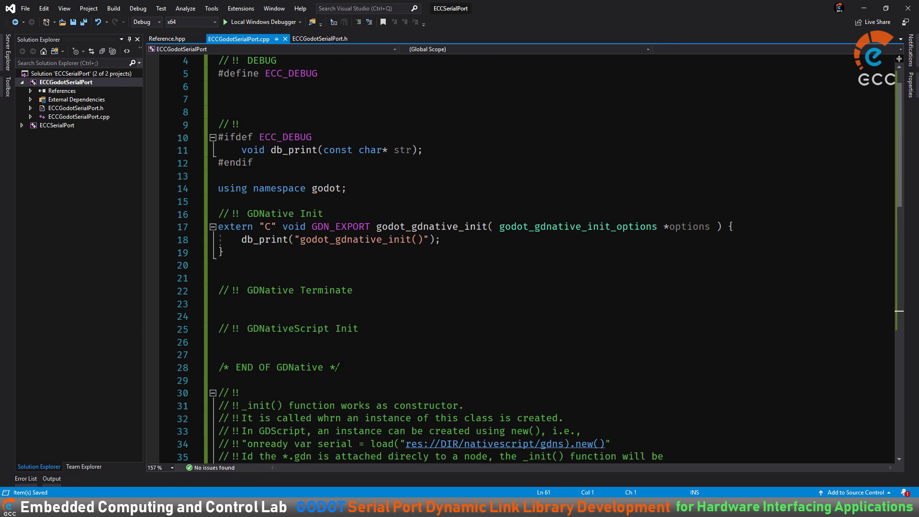
- Comment the init function, add a gdnative_init(options) call, build, and save
click(347, 251)
key(Return)
text(// !! This function is called when the Godot editor is activated)
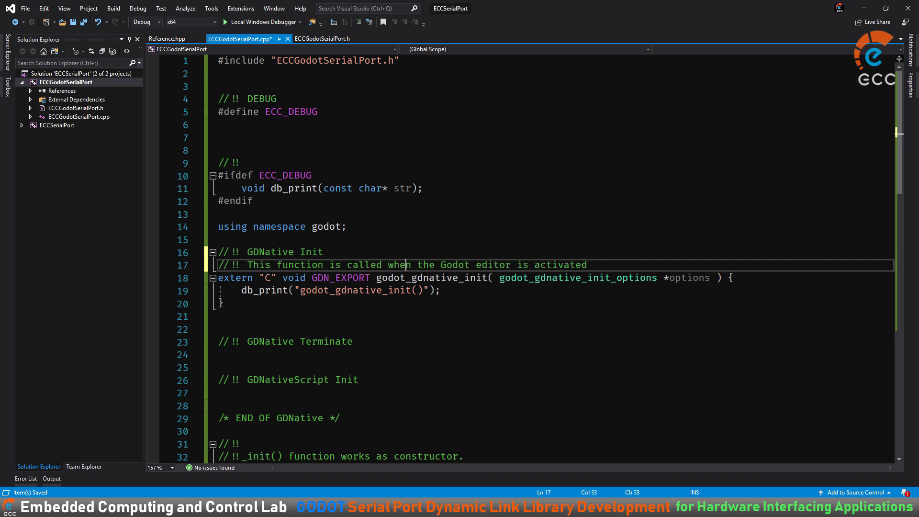
key(Down)
key(Down)
key(Return)
key(Return)
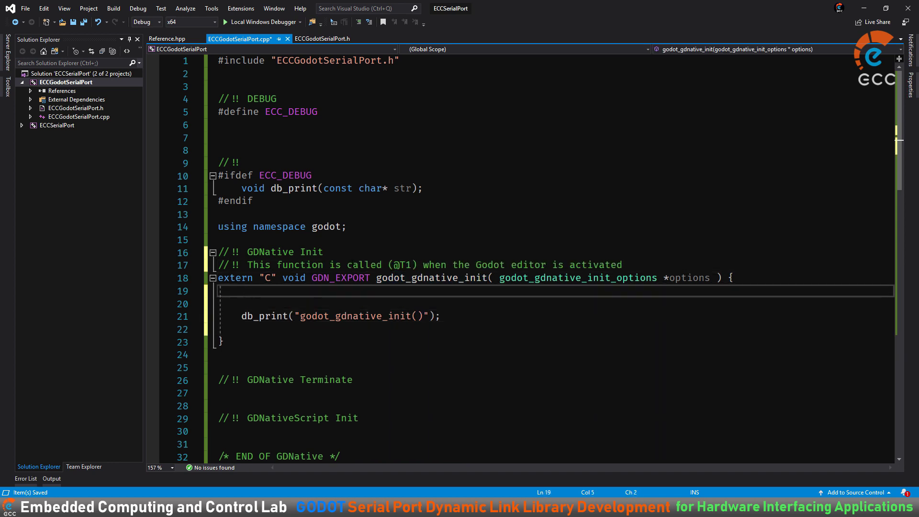
text(gdnative_init(options);)
key(ctrl+shift+b)
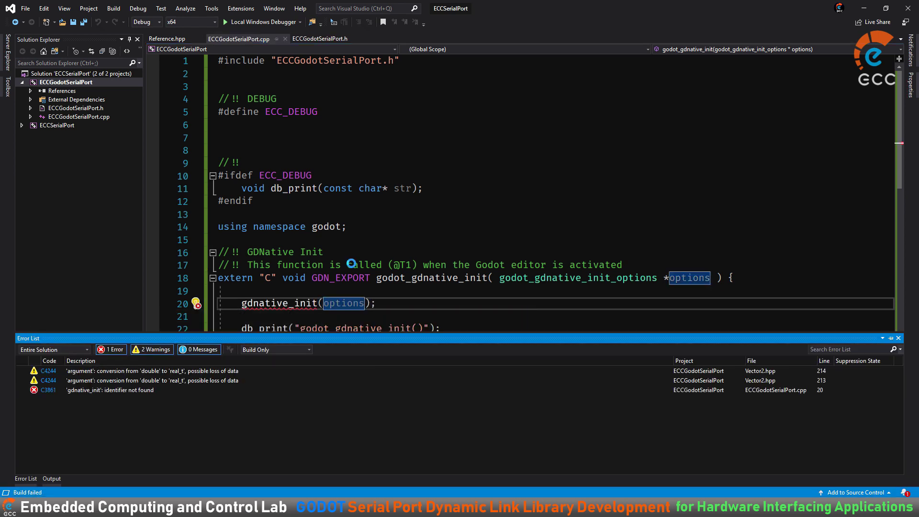
key(Escape)
key(Down)
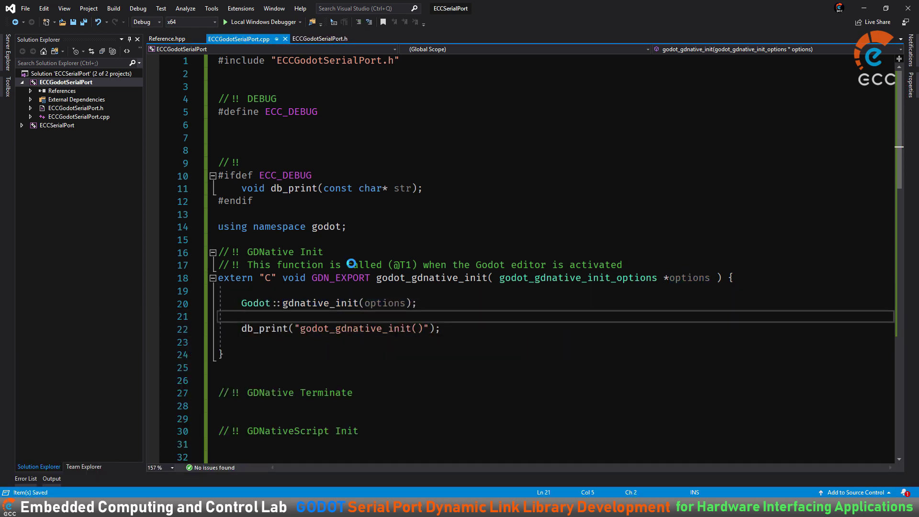
key(Return)
text(// !!)
key(ctrl+s)
- Duplicate the init function as godot_gdnative_terminate, calling gdnative_terminate and printing its name
drag(219, 277, 762, 282)
key(ctrl+c)
key(ctrl+v)
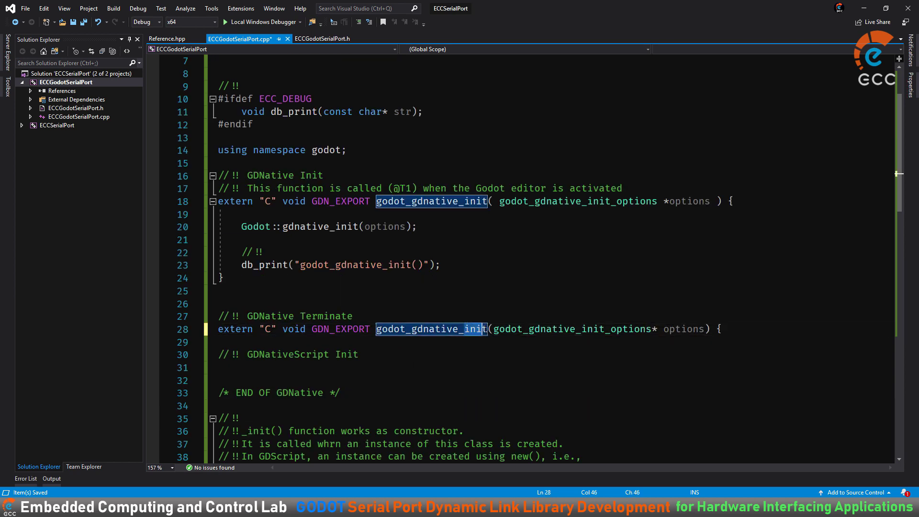
text(terminate)
key(Return)
key(ctrl+v)
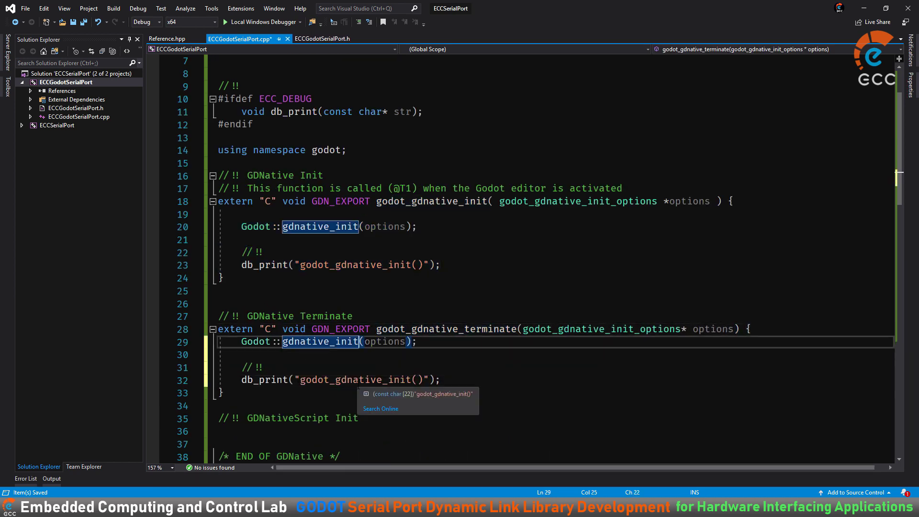
key(BackSpace)
key(BackSpace)
key(BackSpace)
text(terminate)
click(413, 392)
key(BackSpace)
key(BackSpace)
key(BackSpace)
text(terminate)
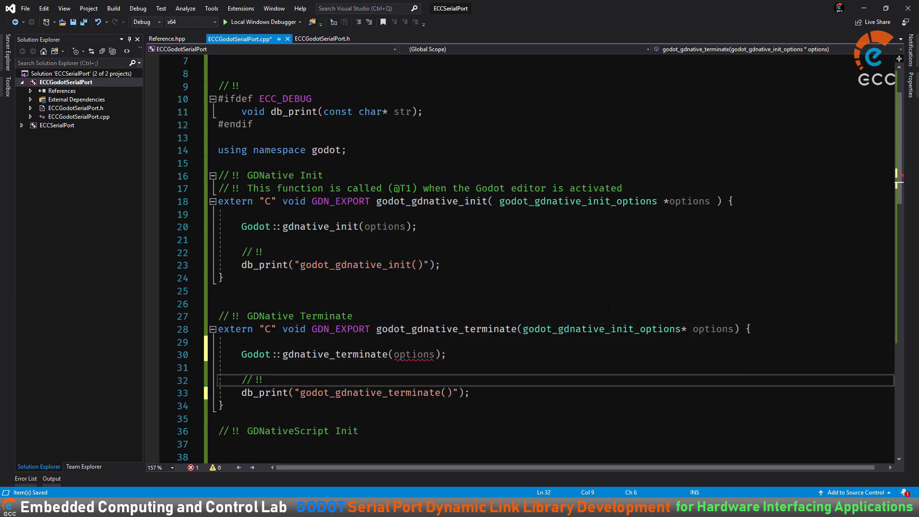
- Add // !! comment lines above the Terminate section explaining when it runs
click(631, 329)
key(Home)
key(Return)
scroll(638, 378, down, 1)
text(// !!)
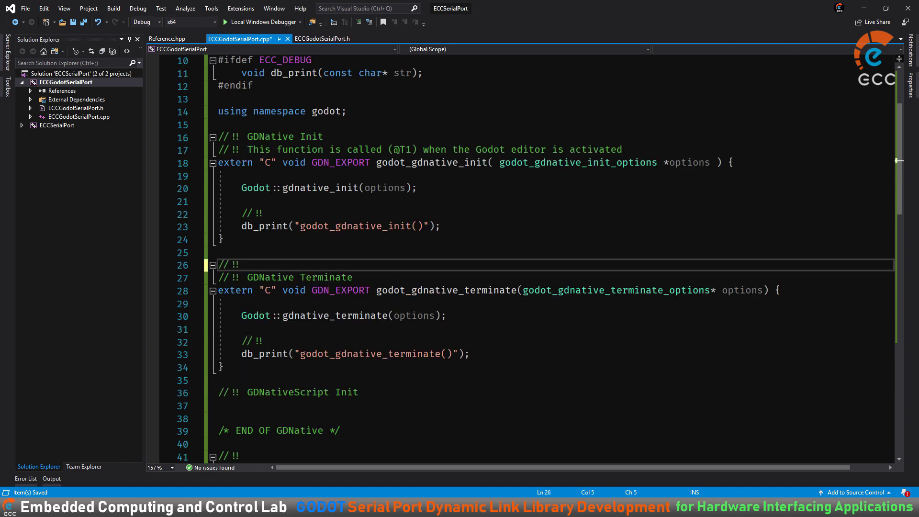
text(// !!//)
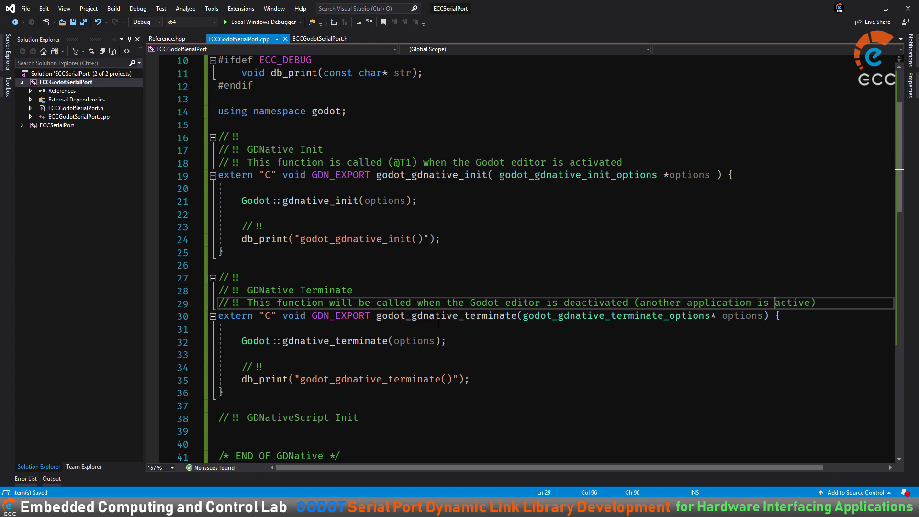
- Paste a copy of the terminate function and rename it godot_nativescript_init(void* handle)
text(ast)
click(439, 340)
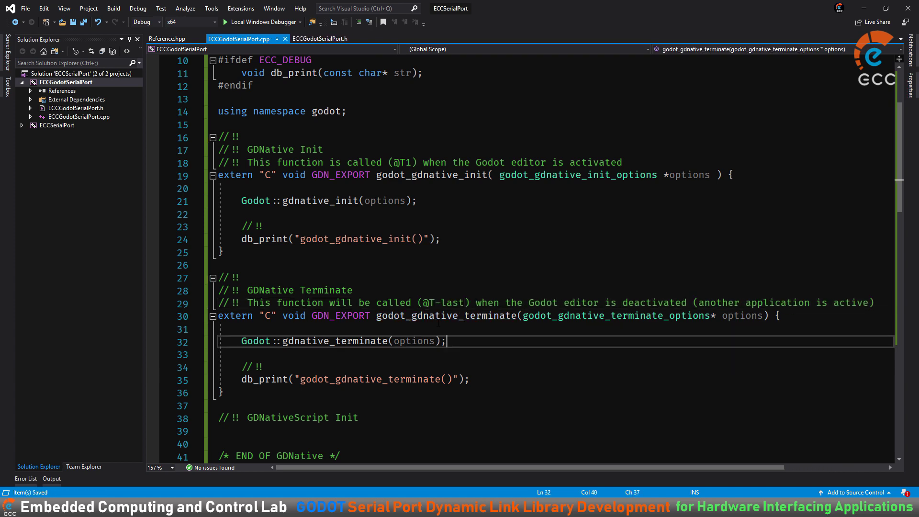
scroll(438, 335, down, 2)
key(ctrl+v)
click(453, 290)
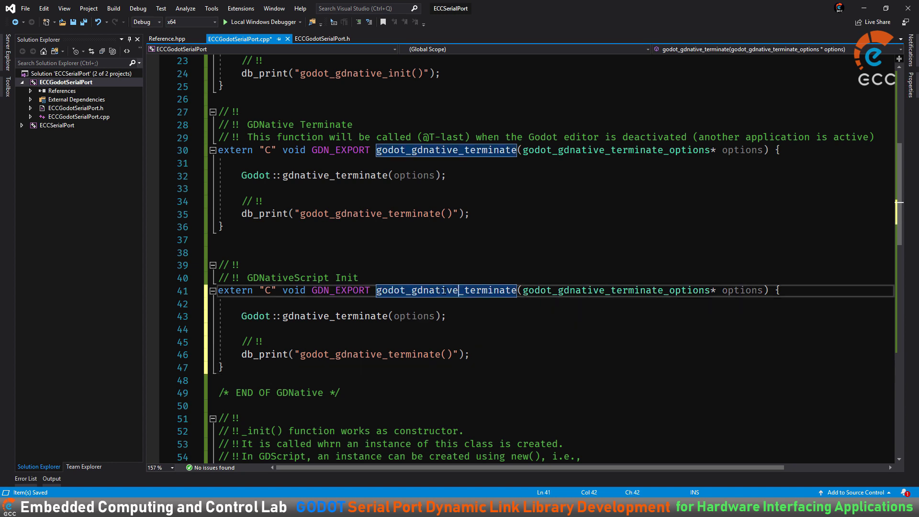
text(script)
key(ctrl+shift+Right)
text(init)
click(611, 290)
text(script)
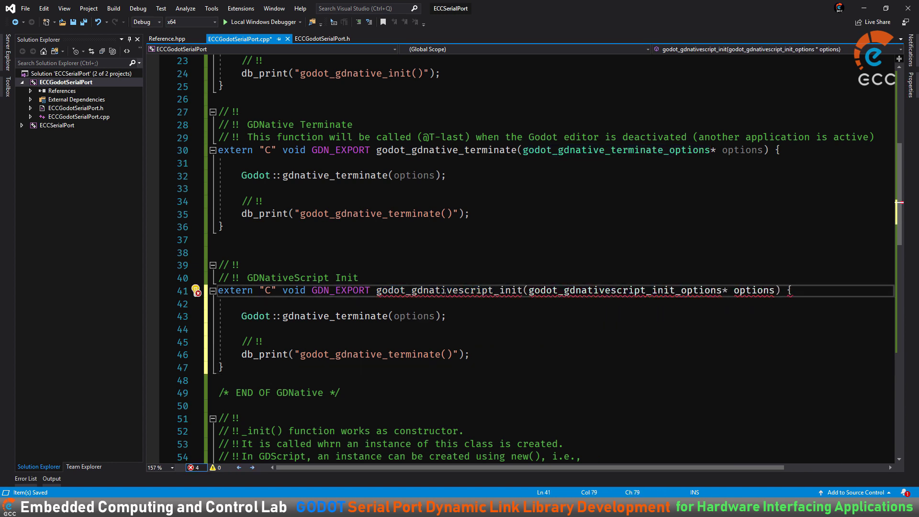
key(ctrl+shift+Right)
text(void* handle)
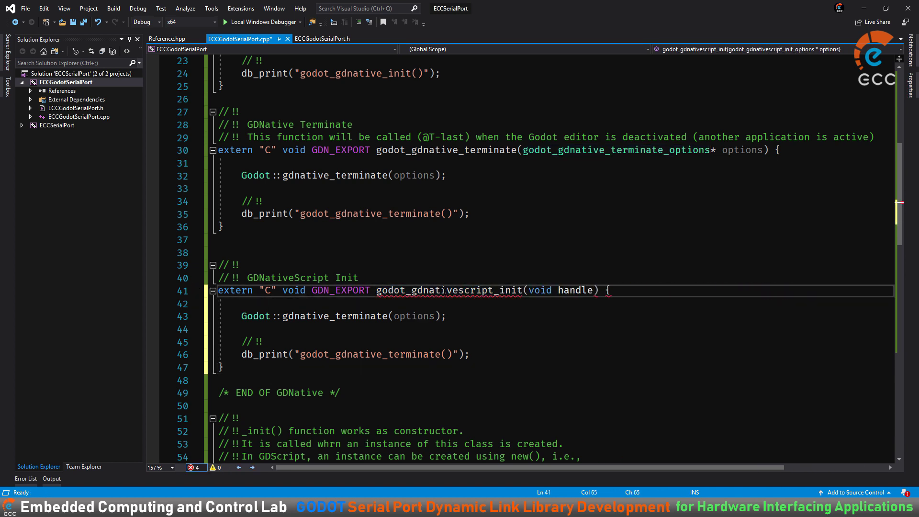
- Make the new function call Godot::nativescript_init and fix the NativeScript Init comment, then save
click(324, 316)
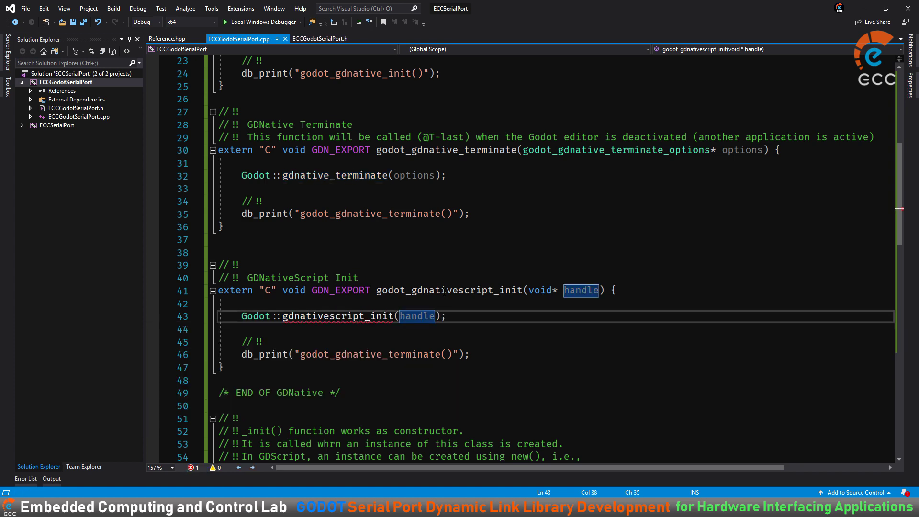
click(282, 315)
key(Delete)
key(Delete)
click(411, 290)
key(Delete)
key(Delete)
click(247, 278)
key(Delete)
key(Delete)
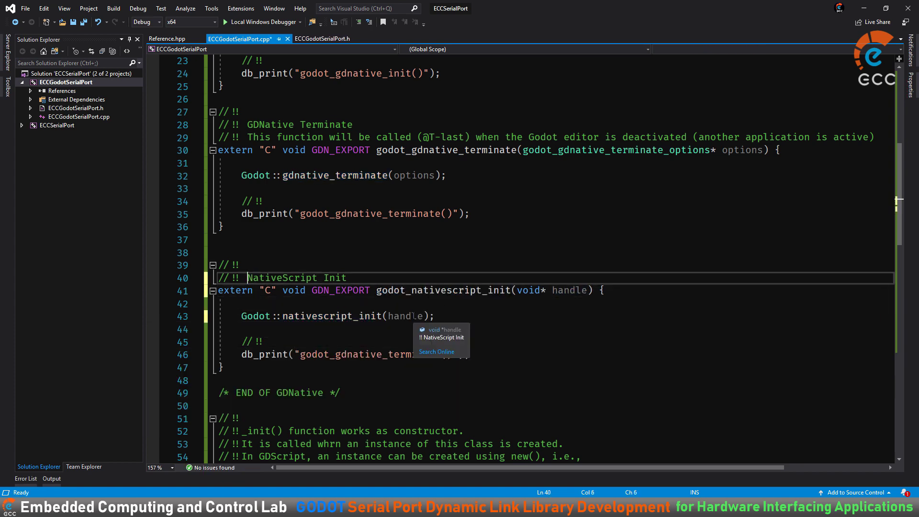
key(End)
key(ctrl+s)
- Rename the debug print to godot_nativescript_init() and put end markers after each section, then save
key(ctrl+c)
double_click(383, 354)
key(ctrl+v)
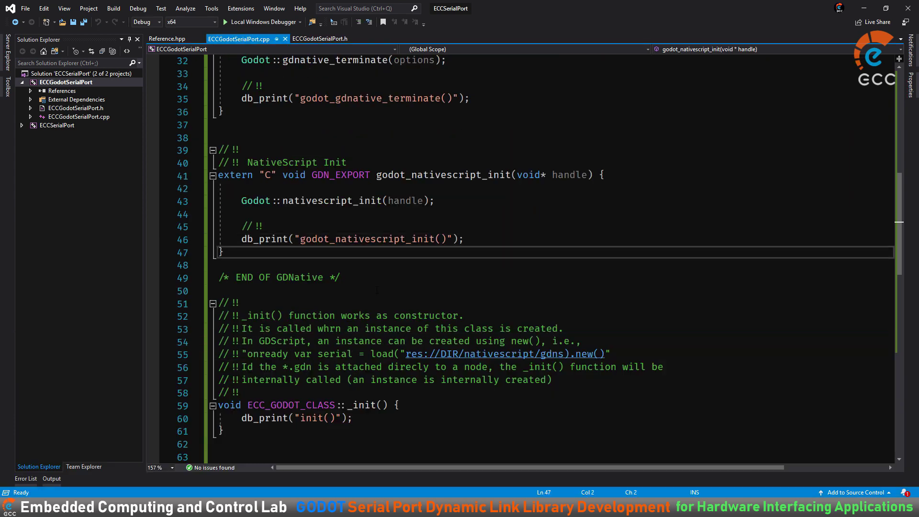
drag(341, 392, 218, 393)
key(Delete)
click(244, 239)
key(ctrl+z)
key(ctrl+z)
text(Script)
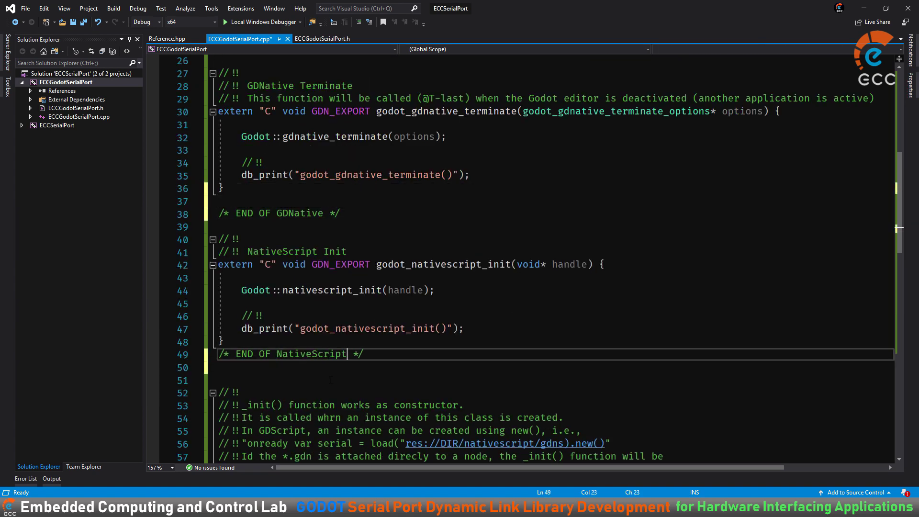
key(ctrl+Return)
scroll(331, 379, down, 1)
key(ctrl+s)
- Add a call-order comment referencing godot_gdnative_init() and renumber the terminate comment to 3
click(361, 211)
key(Return)
text(// !! This function is call)
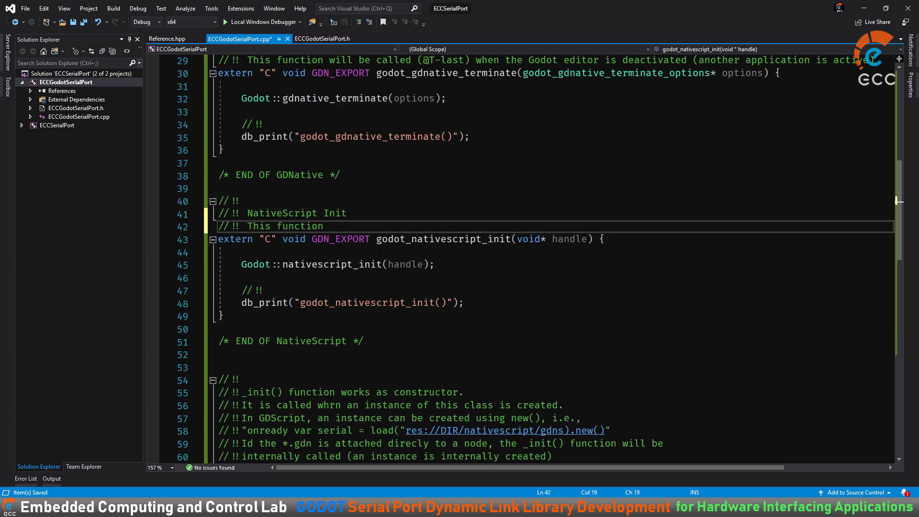
text(ed after h)
scroll(381, 252, up, 4)
scroll(527, 354, down, 3)
text(the godot_gdnative_init() is executed)
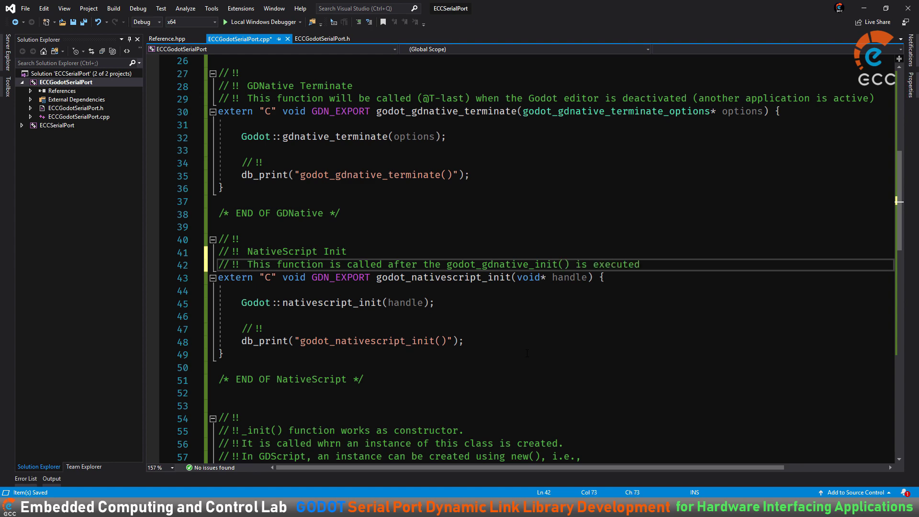
text())
scroll(527, 353, up, 5)
scroll(460, 273, down, 3)
drag(435, 185, 464, 185)
text(3)
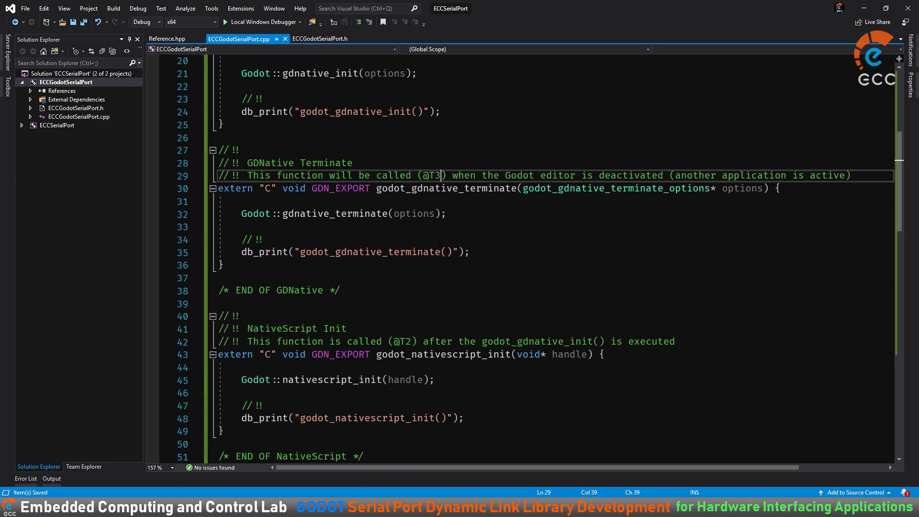
scroll(459, 273, down, 3)
scroll(460, 273, down, 6)
- Move the _register_methods block above _init and paste godot_nativescript_init into its comment
drag(219, 306, 218, 358)
key(ctrl+x)
click(335, 185)
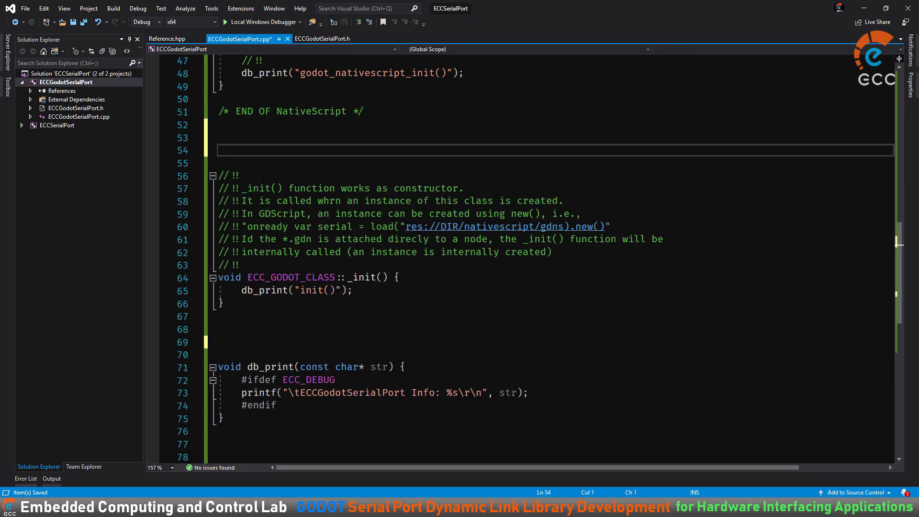
key(ctrl+v)
scroll(589, 261, up, 1)
scroll(589, 260, up, 3)
double_click(444, 167)
key(ctrl+c)
scroll(589, 261, down, 2)
click(558, 265)
key(ctrl+v)
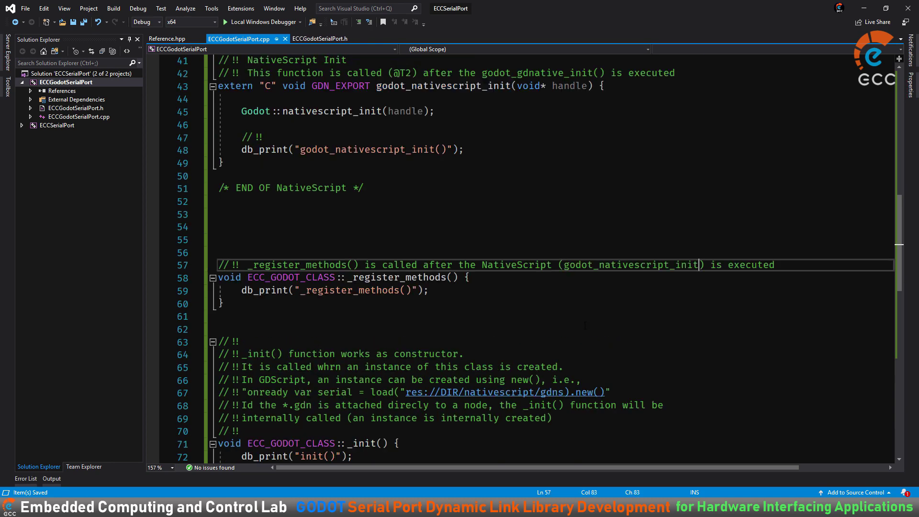
scroll(330, 290, up, 1)
- Add register_class<ECC_GODOT_CLASS>(); under a Register comment in godot_nativescript_init
scroll(330, 290, up, 3)
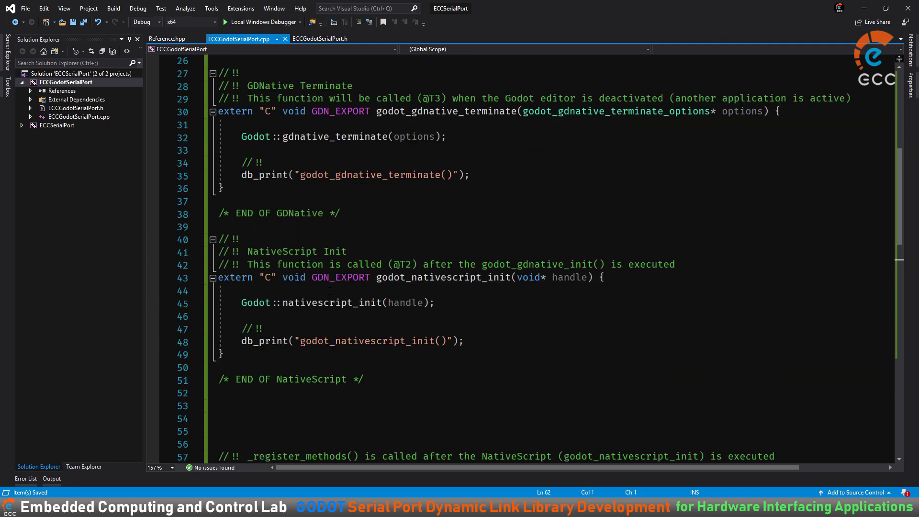
text(// !! // !! Re)
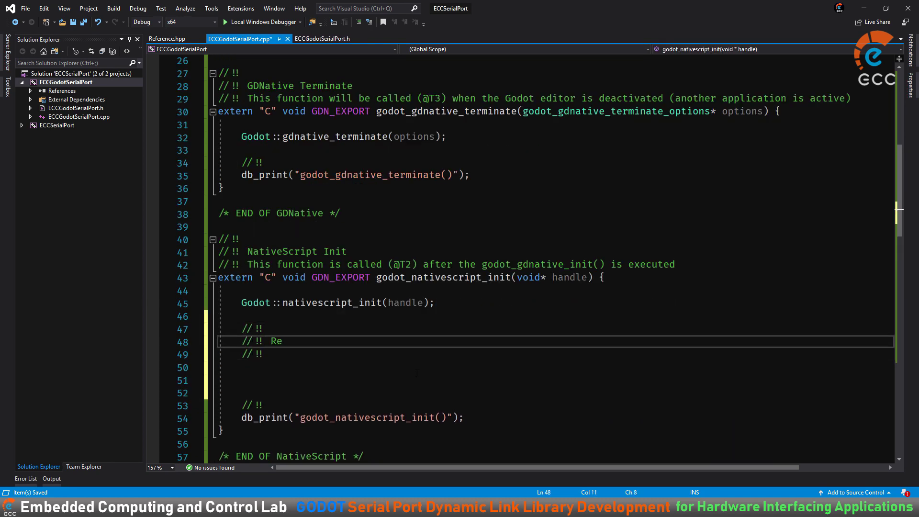
key(Down)
key(Return)
text(regis)
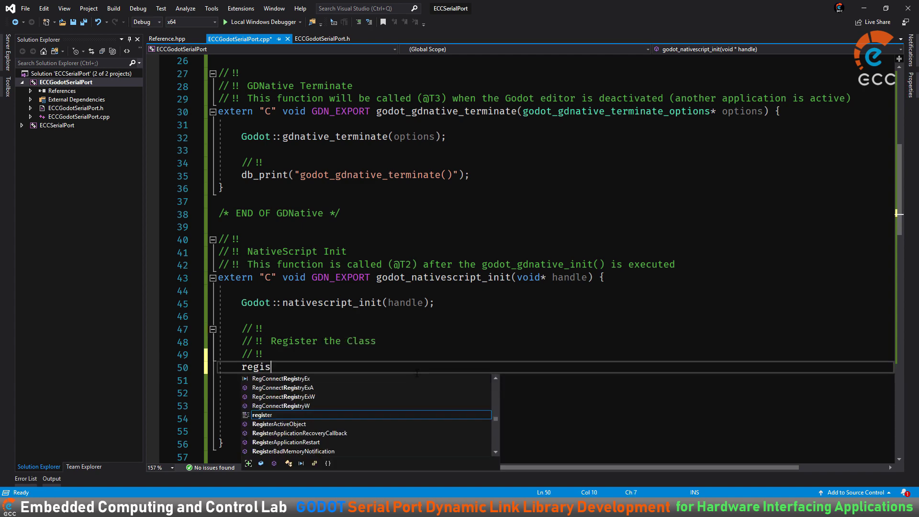
text(ter_class<ECC_GODOT_CLASS>)
click(322, 39)
double_click(306, 242)
key(ctrl+c)
key(ctrl+Tab)
key(ctrl+v)
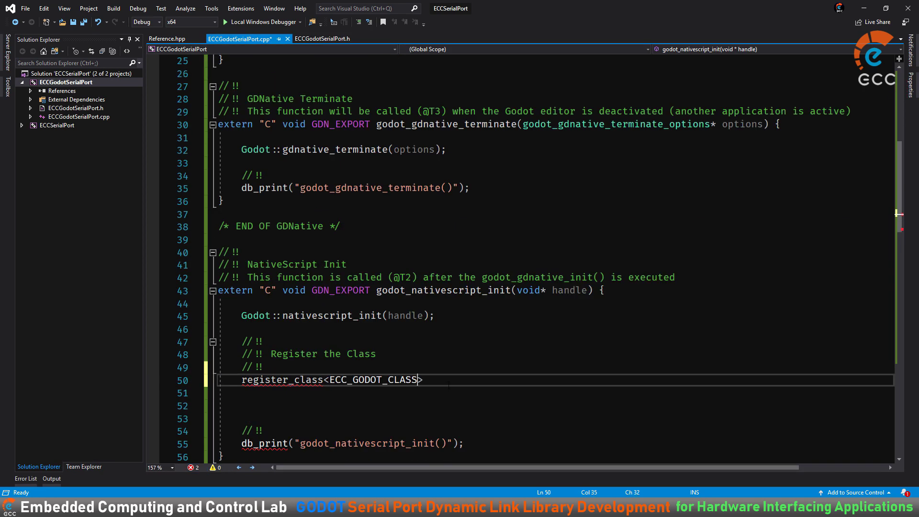
text(();)
- Delete the redundant comment lines and open a new line inside _register_methods()
key(Delete)
drag(219, 227, 218, 252)
key(Delete)
click(492, 354)
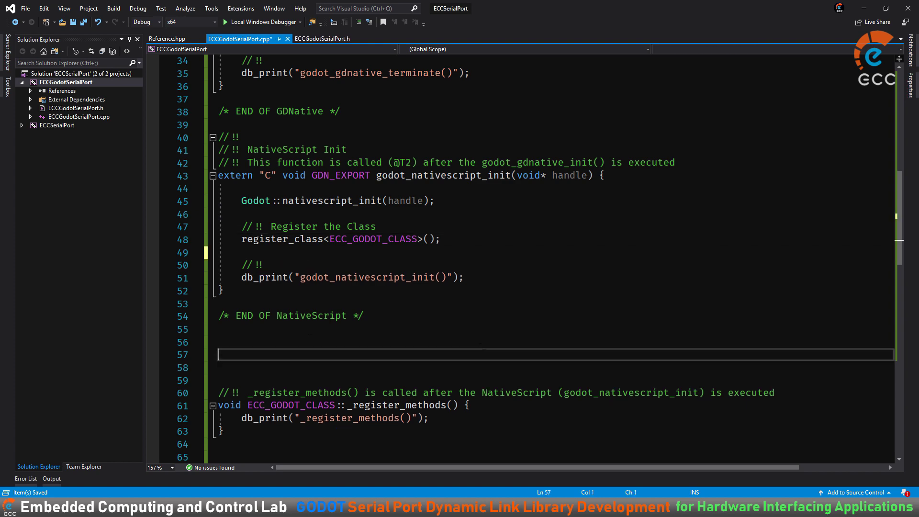
scroll(486, 360, down, 2)
click(486, 328)
key(Return)
key(Return)
- Type the Register Methods, Register Properties and Register Signals comment sections in _register_methods()
text(// !! // !! Register Methods)
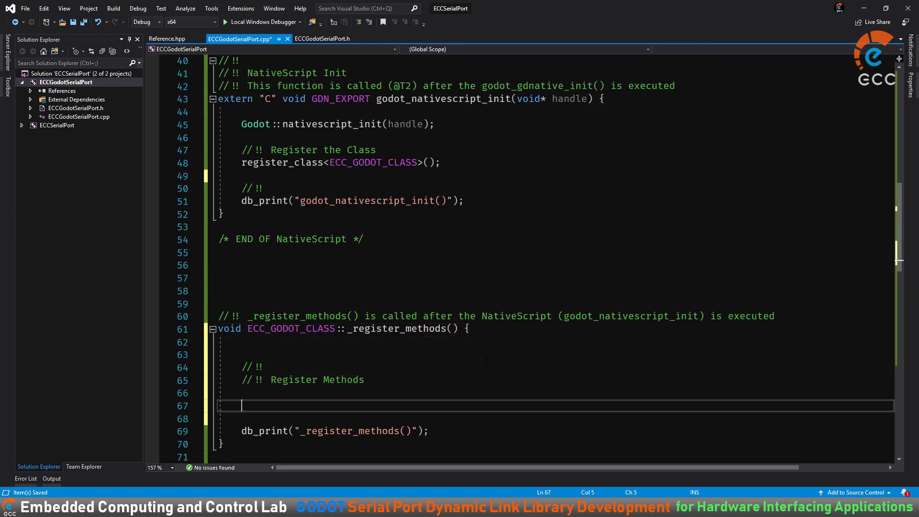
text(  // !! // !! Register Properties  // !!  // !!)
key(Up)
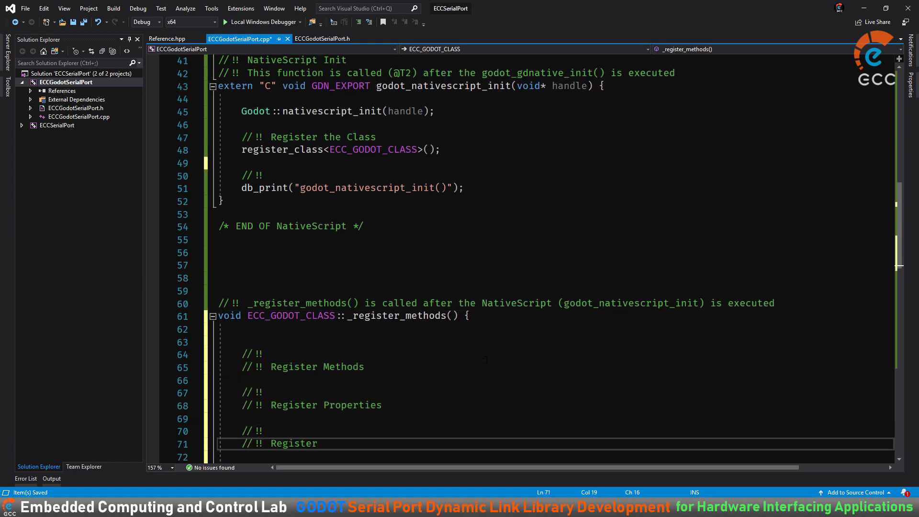
scroll(482, 359, down, 3)
scroll(482, 360, down, 5)
scroll(482, 360, down, 2)
click(225, 316)
text(/)
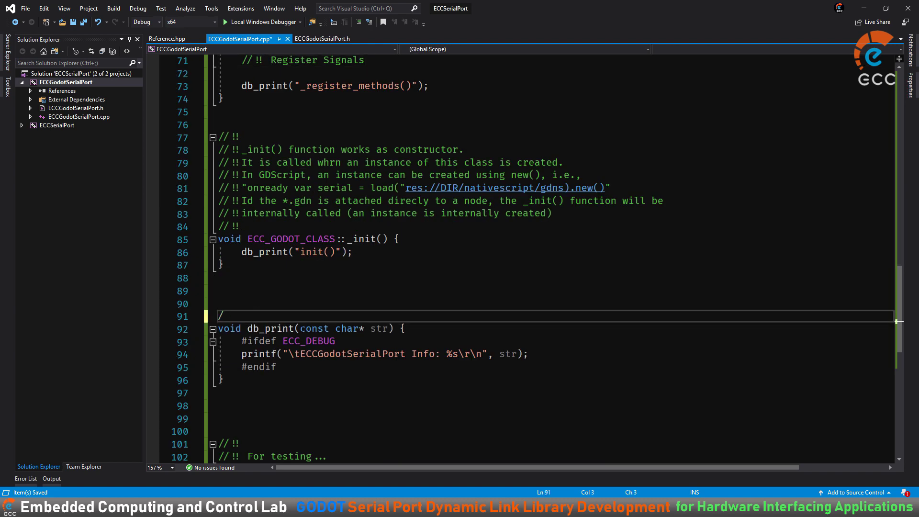
- Add a '// !! Initial' comment inside _init() and switch to ECCGodotSerialPort.h
click(400, 239)
text(// !!)
key(Home)
key(Return)
key(Return)
key(Up)
key(Up)
text(// !!  In)
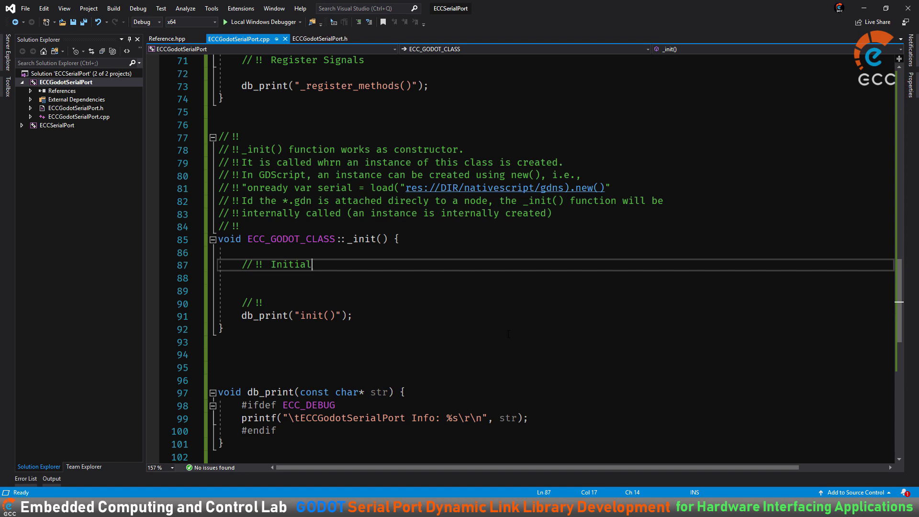
click(319, 38)
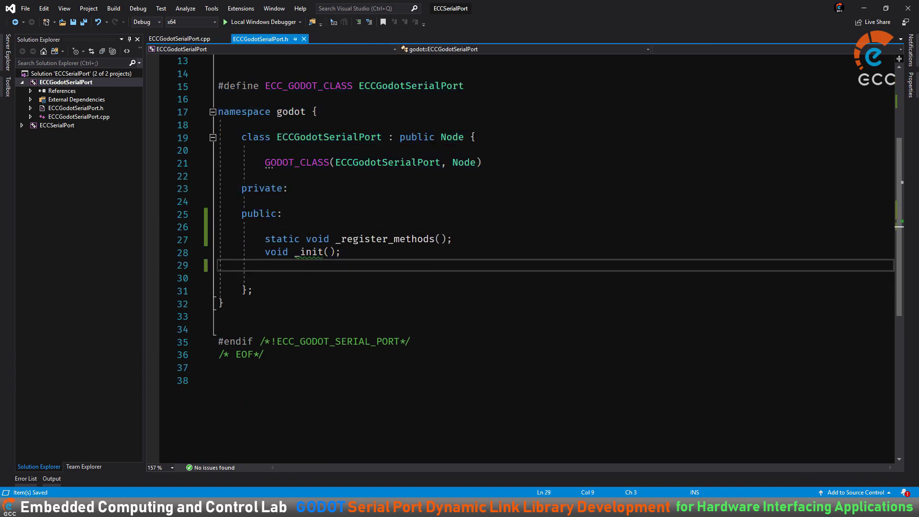
- Replace the system includes with #include "../ECCSerialPort/ECCSerialPort.h"
click(375, 278)
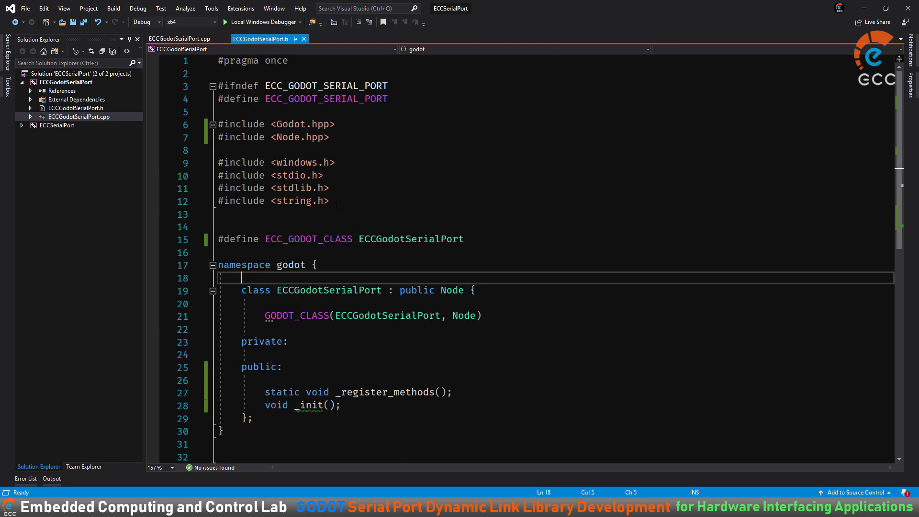
text(#include "")
double_click(43, 125)
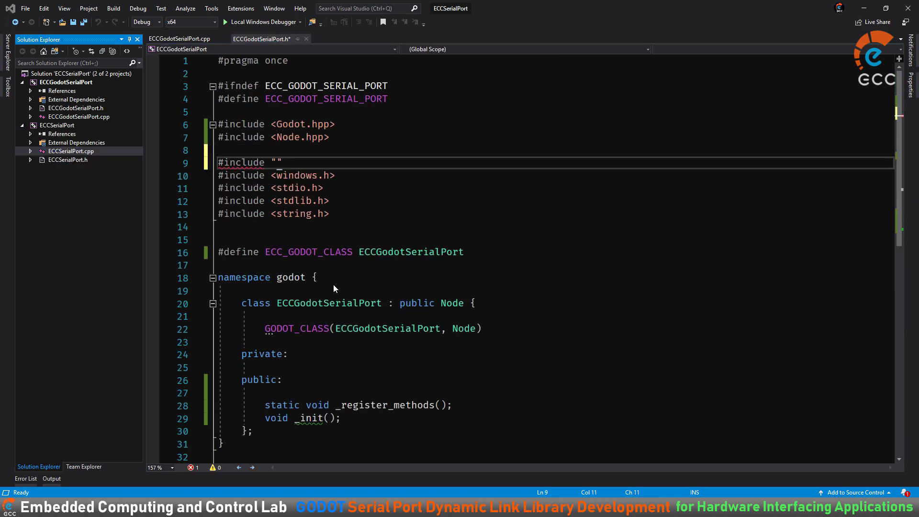
right_click(43, 125)
click(67, 396)
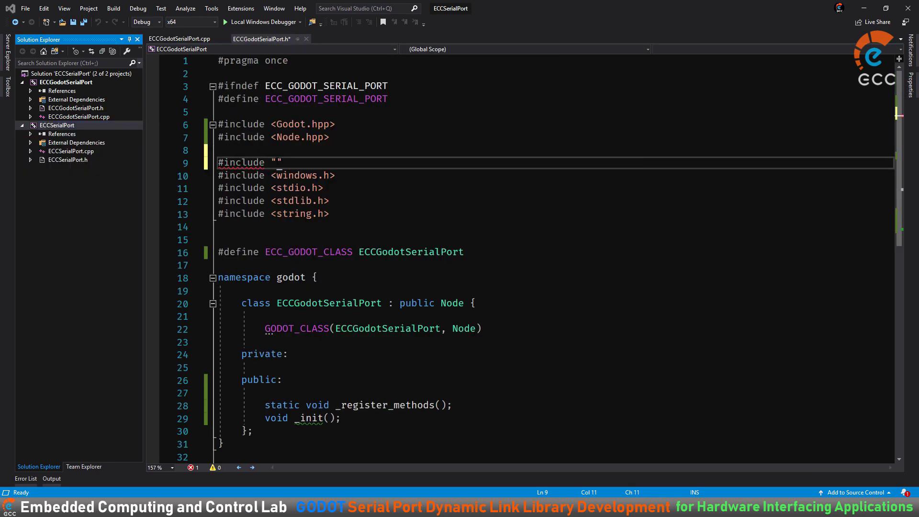
text(../ECCSerialPort/ECCSerialPort.h)
drag(218, 175, 287, 218)
key(Delete)
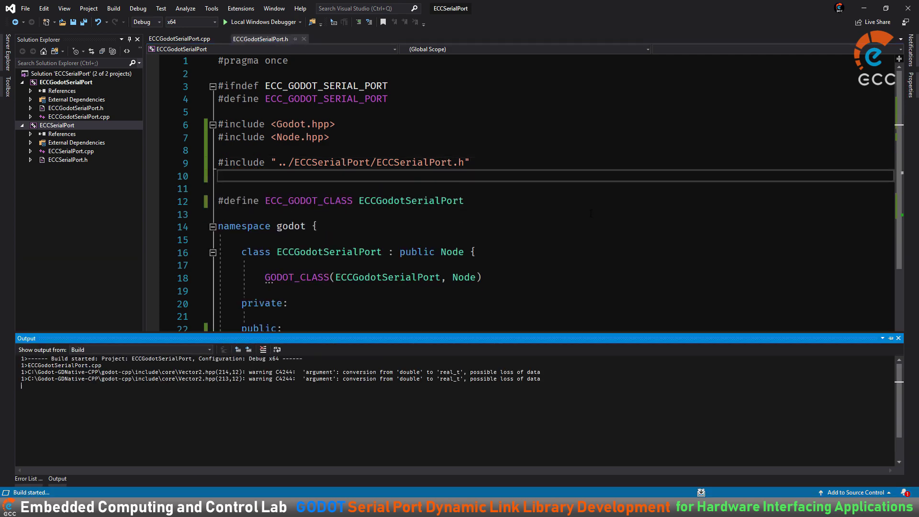
- Add a private ECCSerialPort *Serial member to the class
scroll(310, 278, down, 1)
click(310, 278)
key(Return)
text(ECCSerialPort Serial;)
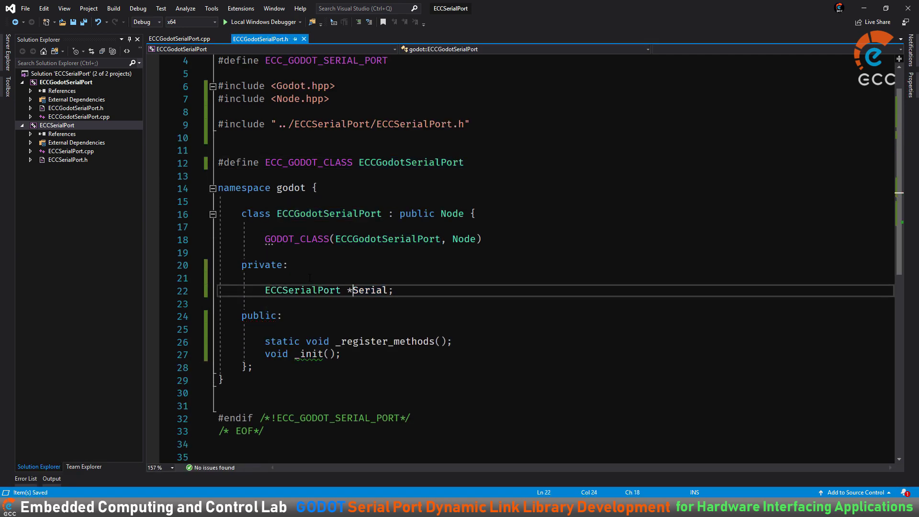
key(ctrl+shift+Right)
- Declare bool open(String portname, godot_int baudrate) and generate its definition in the source
click(384, 357)
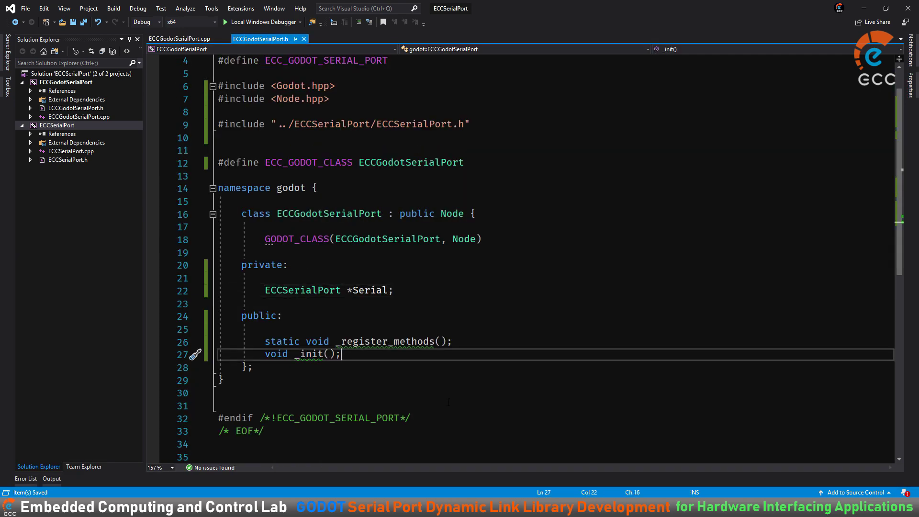
key(Return)
key(Return)
text(// !!)
key(Return)
text(open()String portnam)
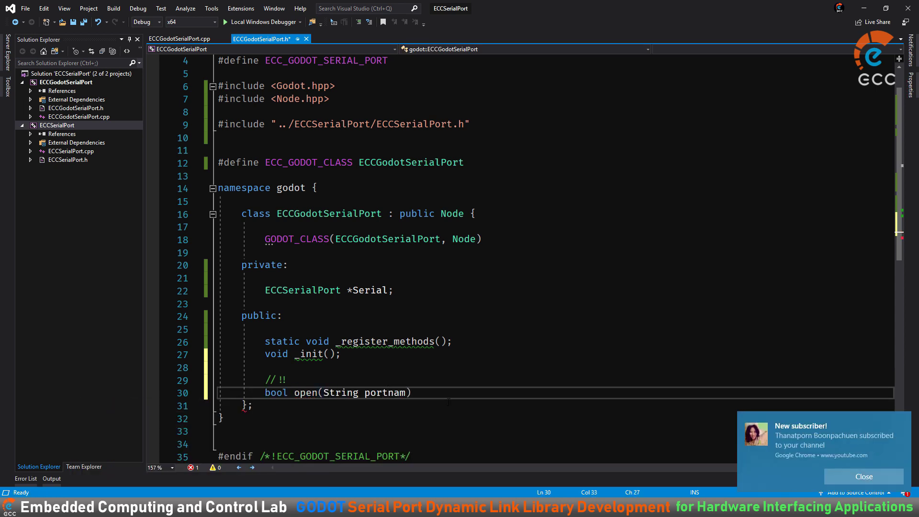
text(godot_int )
text();)
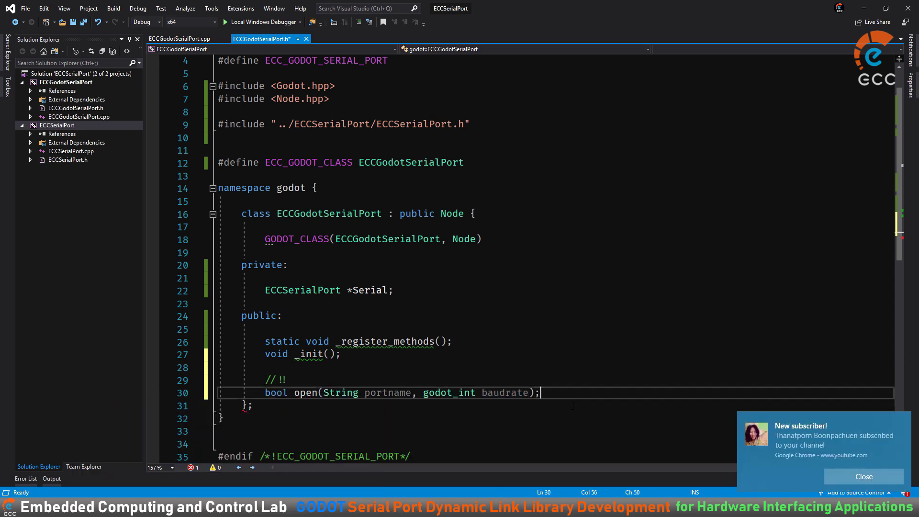
key(ctrl+period)
key(Return)
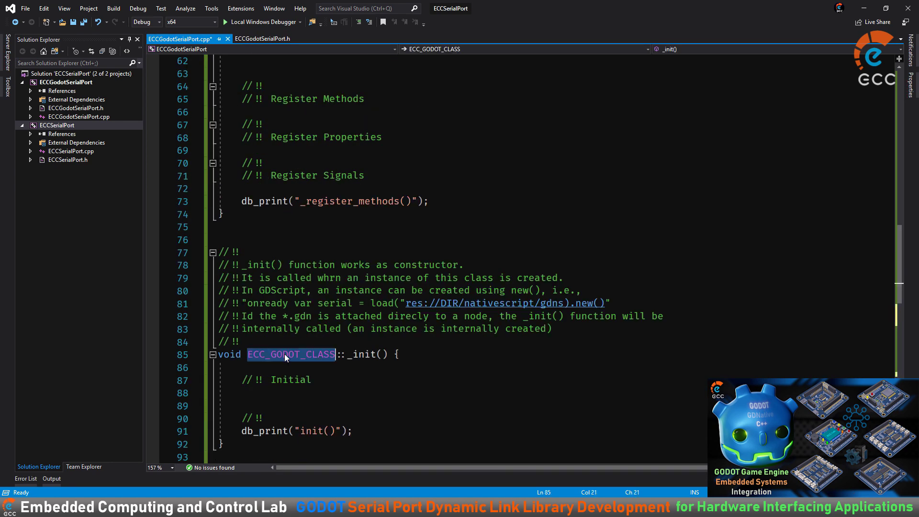
- In open(), add an if (!Serial) block creating Serial = new ECCSerialPort(portname, baudrate)
scroll(440, 340, down, 1)
key(Up)
key(Up)
key(Return)
text(if (!Serial) {)
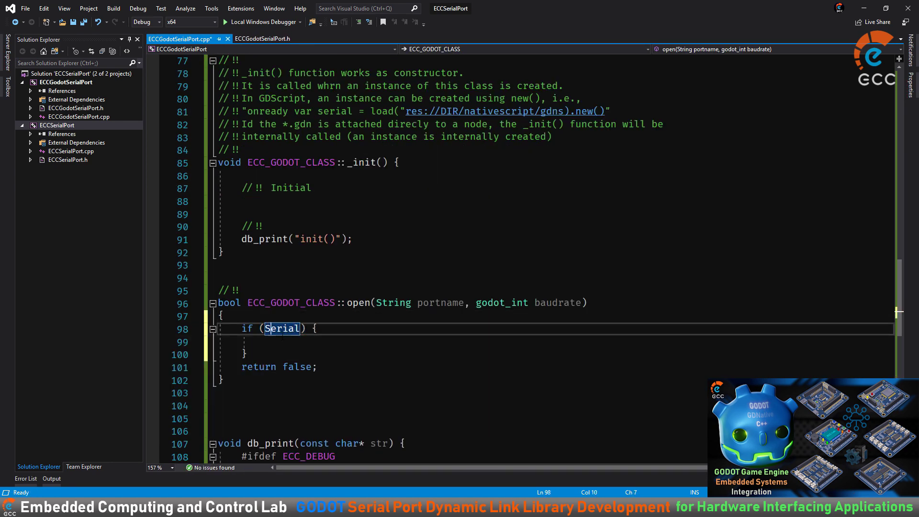
key(Return)
text(Serial = new ECCSerialPort(port)
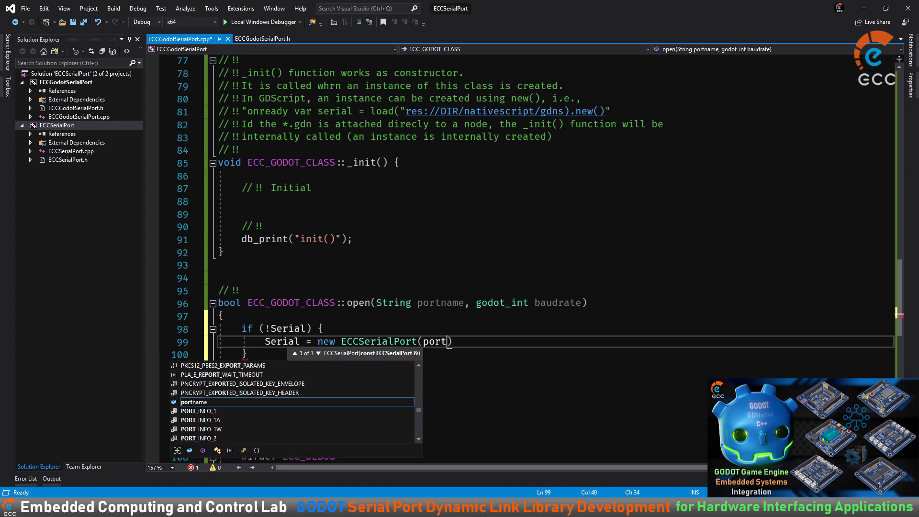
text(name.utf8., baudrate);)
key(Return)
- Try utf8, ascii and char-pointer conversions for the port name argument
click(470, 341)
text(.utf8.)
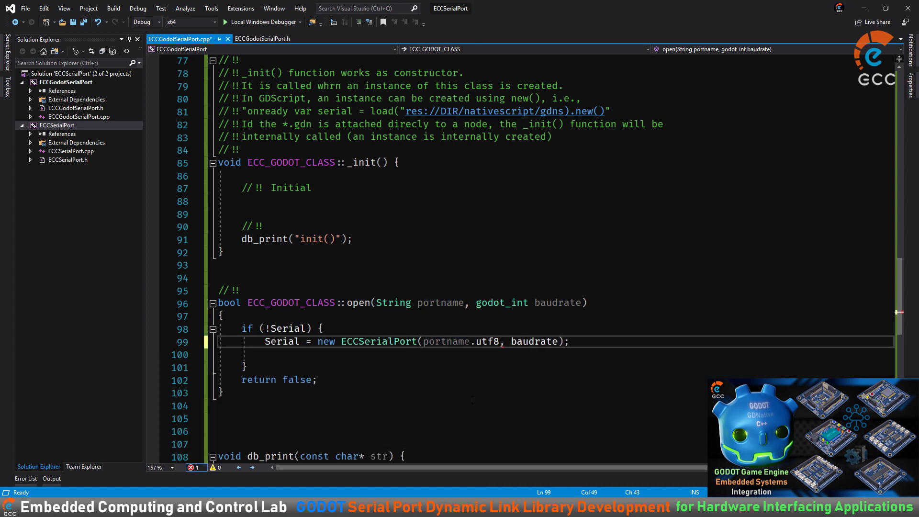
scroll(471, 400, down, 6)
double_click(485, 341)
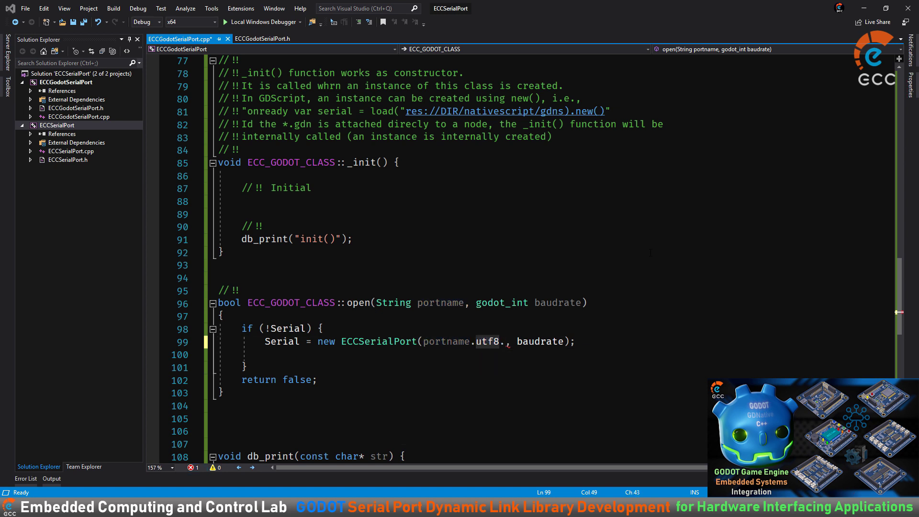
key(BackSpace)
key(BackSpace)
key(BackSpace)
text(c)
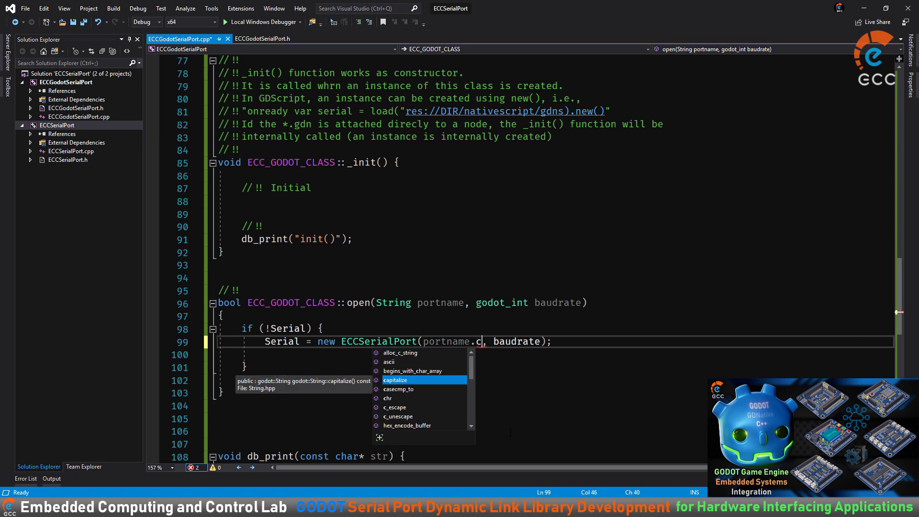
key(BackSpace)
text(ascii.ut)
text(char *))
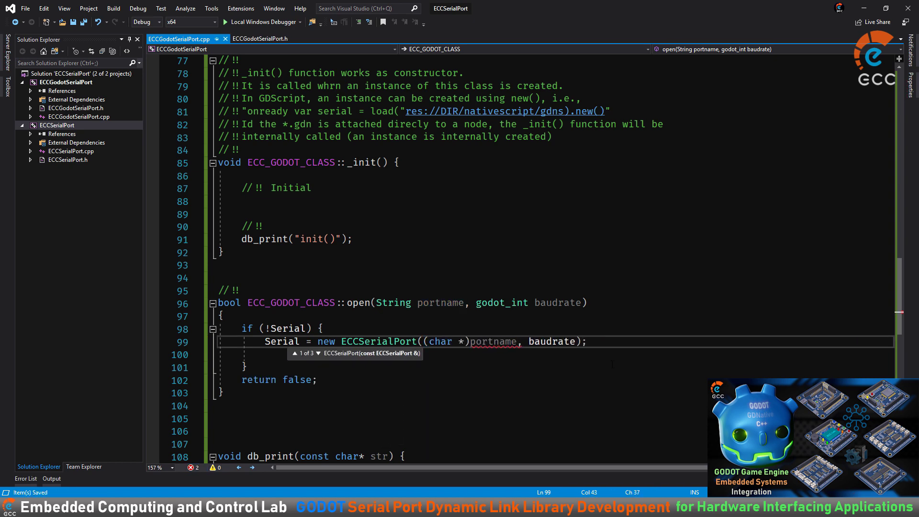
double_click(493, 341)
key(ctrl+s)
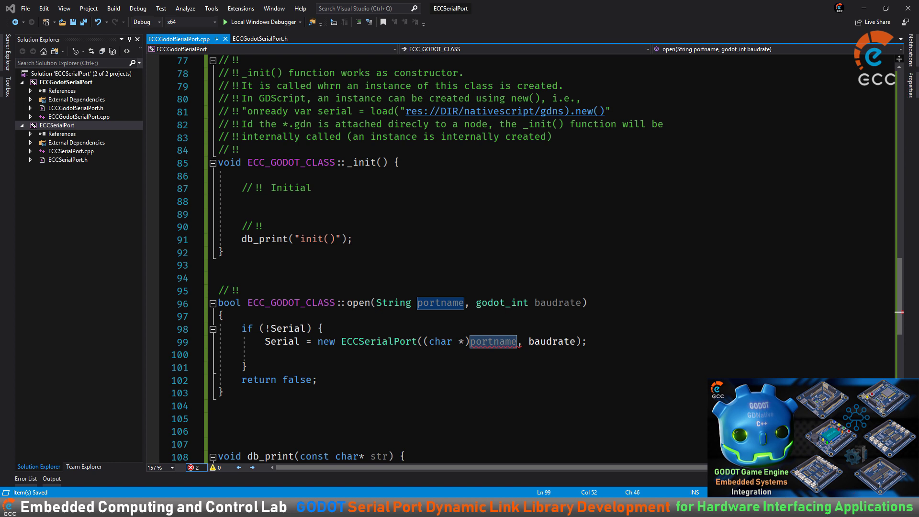
- Change the port name argument to portname.utf8().get_data() and save
key(ctrl+z)
text(.utf8.g)
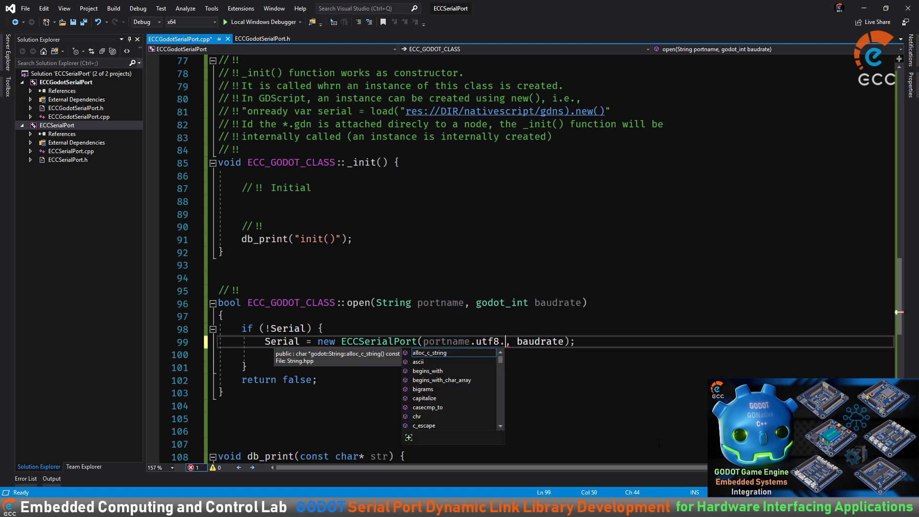
text(et_data())
key(Up)
key(ctrl+s)
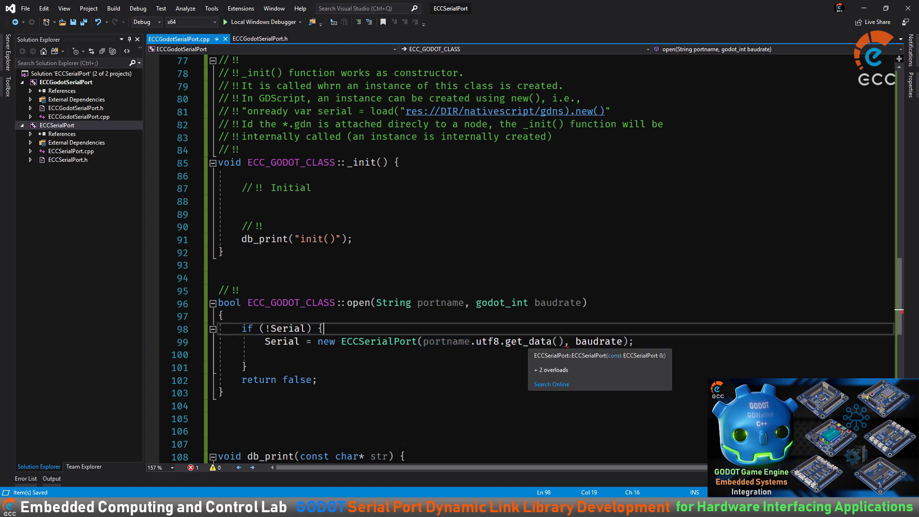
click(499, 341)
text(())
- Store portname.utf8() in CharString cs and pass a (const char *) cast as the port argument
click(508, 379)
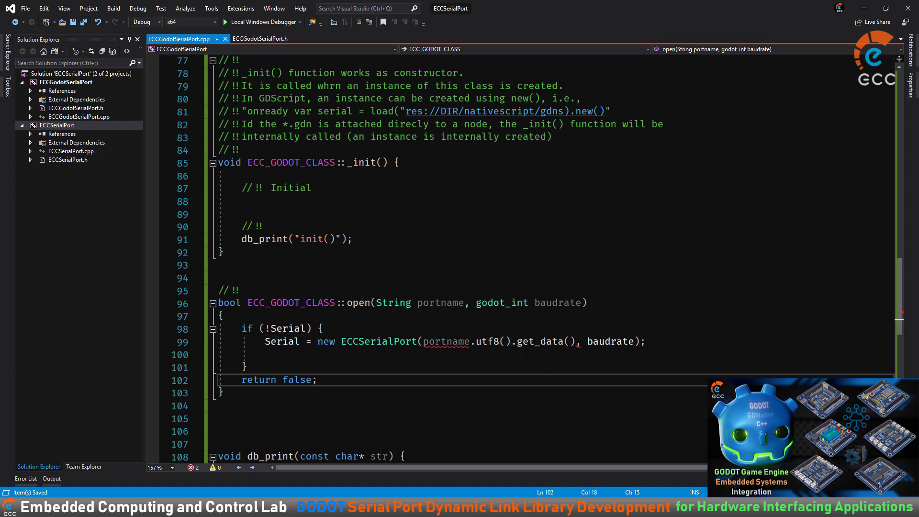
click(323, 329)
key(Return)
text(CharString cs =)
drag(423, 354, 469, 354)
key(ctrl+x)
key(ctrl+v)
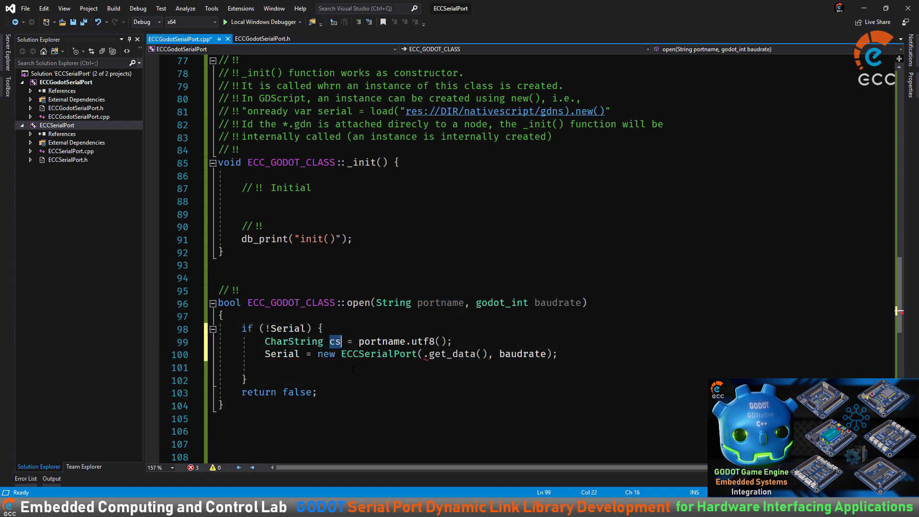
key(ctrl+c)
click(424, 354)
key(ctrl+v)
text((const char *))
click(478, 392)
key(ctrl+s)
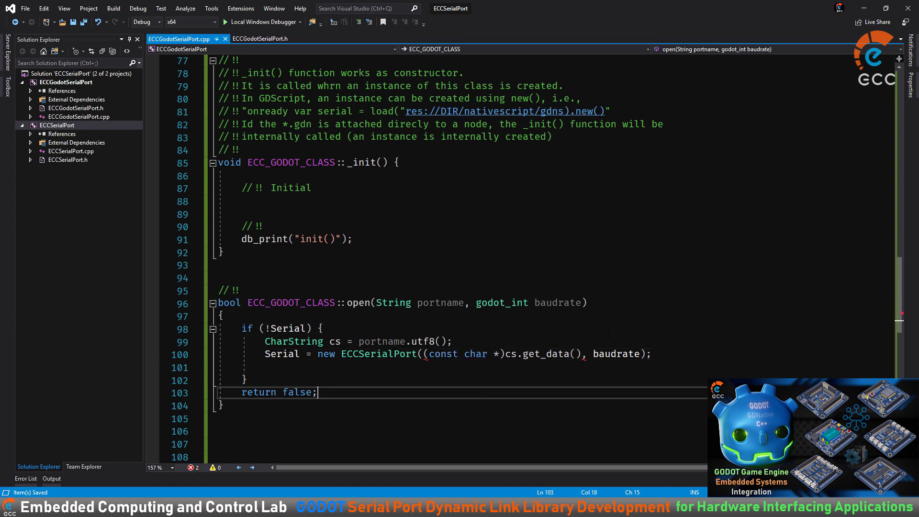
- Make line 100 a no-argument ECCSerialPort constructor and move its arguments into a new if block
double_click(394, 354)
key(F12)
click(179, 39)
drag(424, 355, 635, 354)
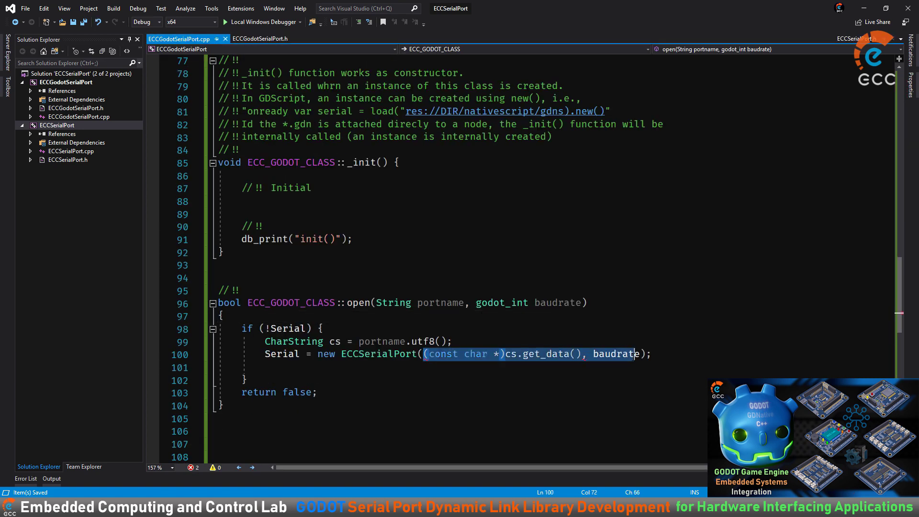
key(ctrl+x)
key(End)
key(Return)
text(if () {)
key(Return)
key(ctrl+v)
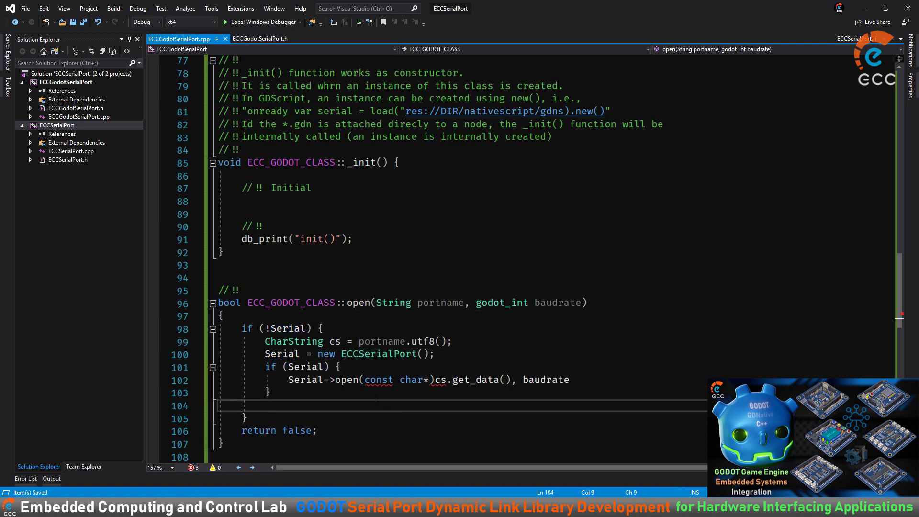
drag(364, 379, 434, 379)
key(Delete)
key(End)
- Complete the Serial->open(cs.get_data(), baudrate) check so a failed open returns false
text();)
ctrl+click(347, 349)
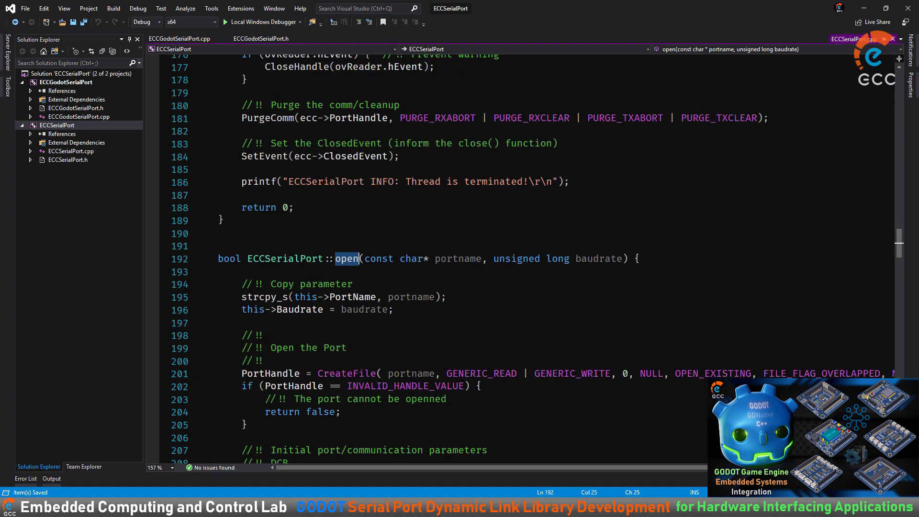
key(ctrl+minus)
key(BackSpace)
text({)
key(Return)
text(return false)
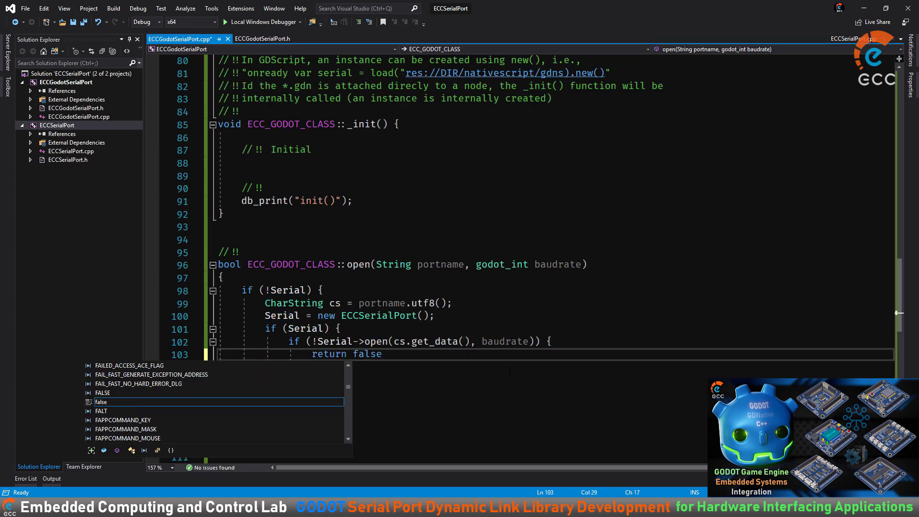
text(;)
key(Up)
key(End)
scroll(595, 380, down, 1)
- Print 'Cannot open the port!' on failure, with an else branch printing 'Cannot create an object of the ECCSerialPort!'
key(Return)
key(ctrl+v)
text(Cannot op)
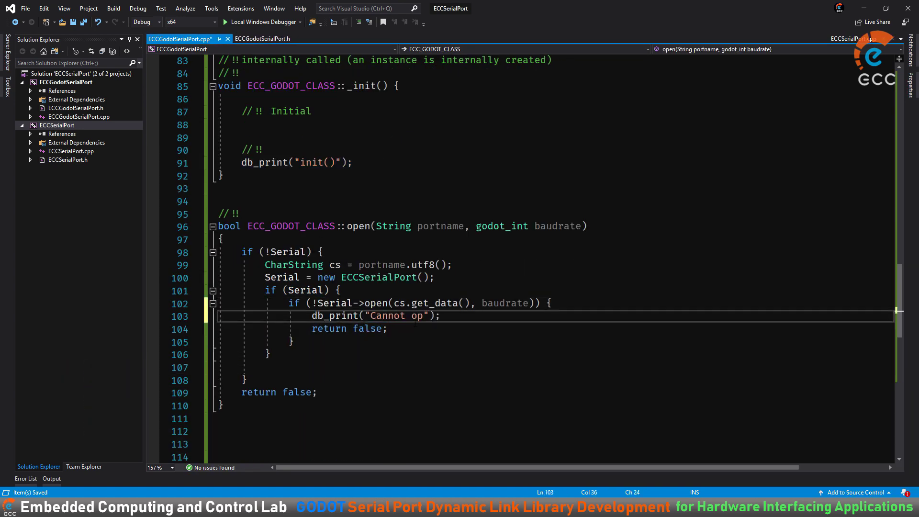
text(else {)
key(Return)
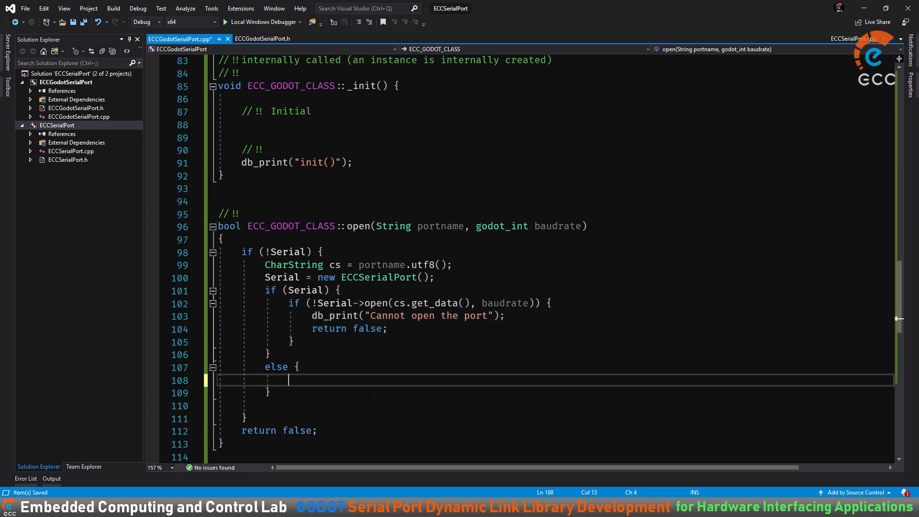
key(ctrl+v)
text(Cannot cre)
click(498, 315)
text(!)
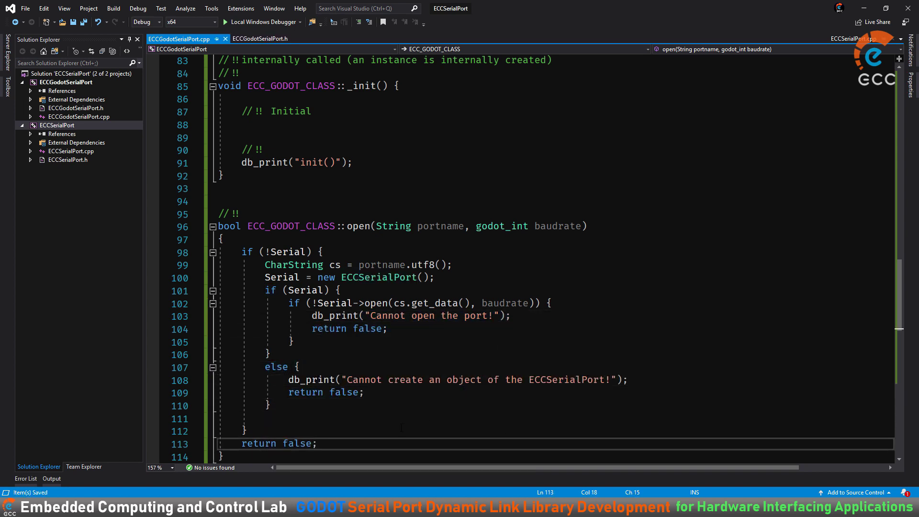
key(ctrl+s)
- Add a new line below the open declaration in ECCGodotSerialPort.h
scroll(430, 383, down, 2)
click(378, 329)
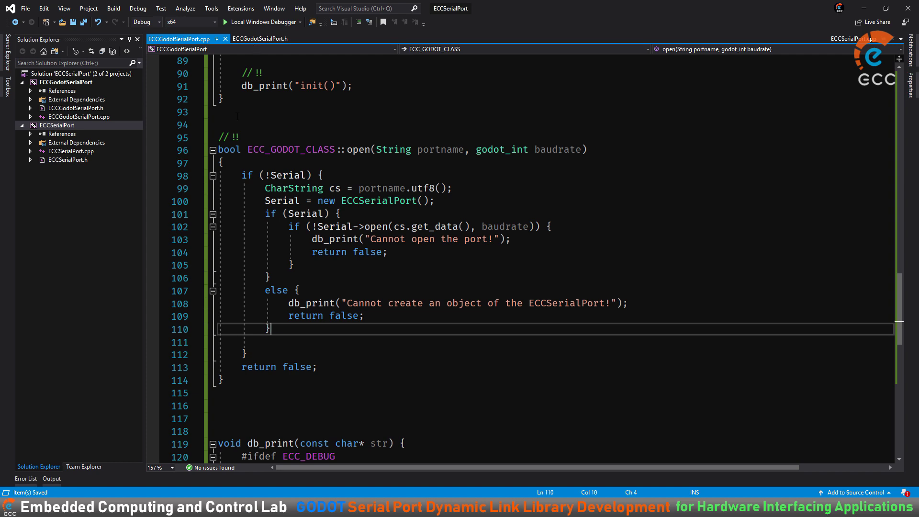
click(260, 38)
key(Return)
- Declare bool close(void); in the ECCGodotSerialPort.h header
text(bool close(void);)
mouse_move(302, 279)
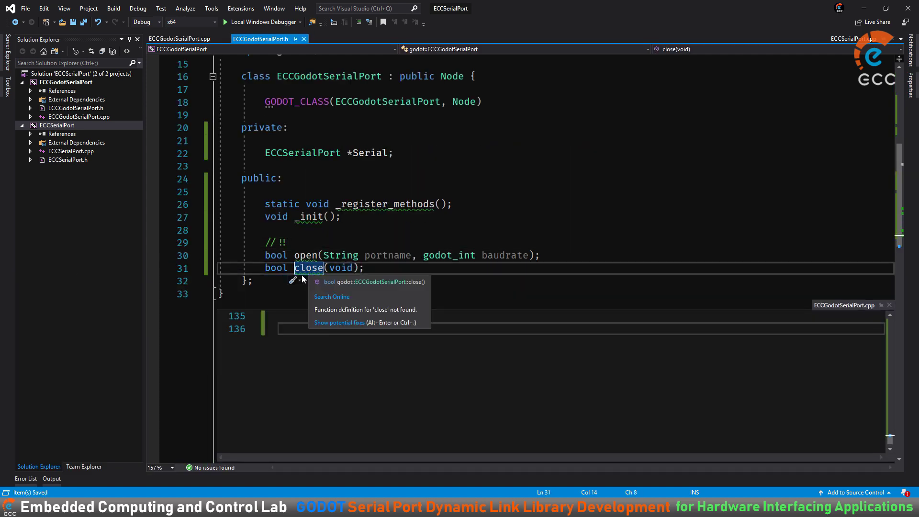
key(Escape)
- Implement ECCGodotSerialPort::close() with a Serial check, Serial->close() and Serial = NULL
click(179, 39)
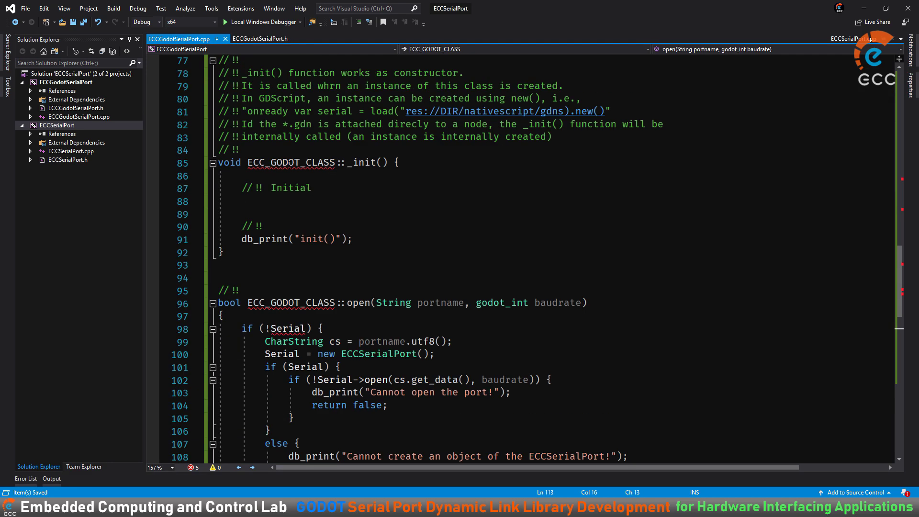
scroll(431, 239, up, 15)
scroll(335, 287, down, 5)
double_click(288, 330)
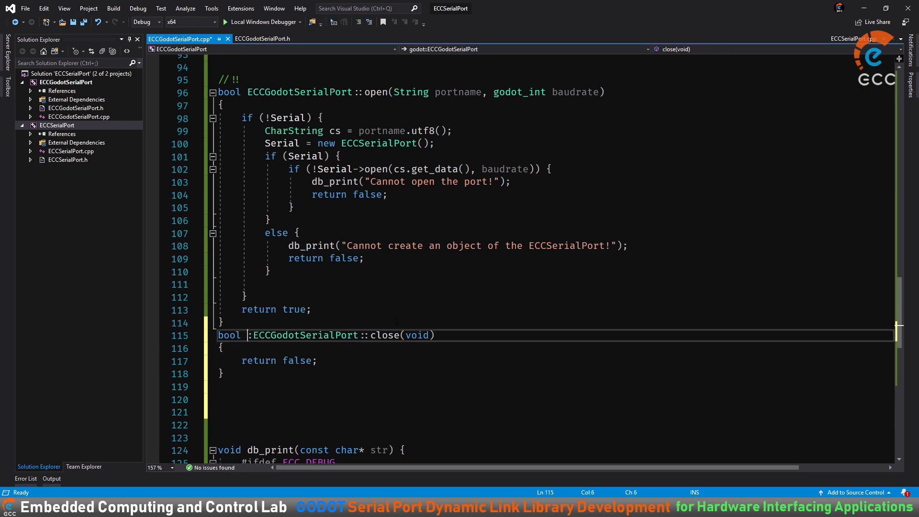
click(476, 326)
key(Return)
text(if (!Serial) {)
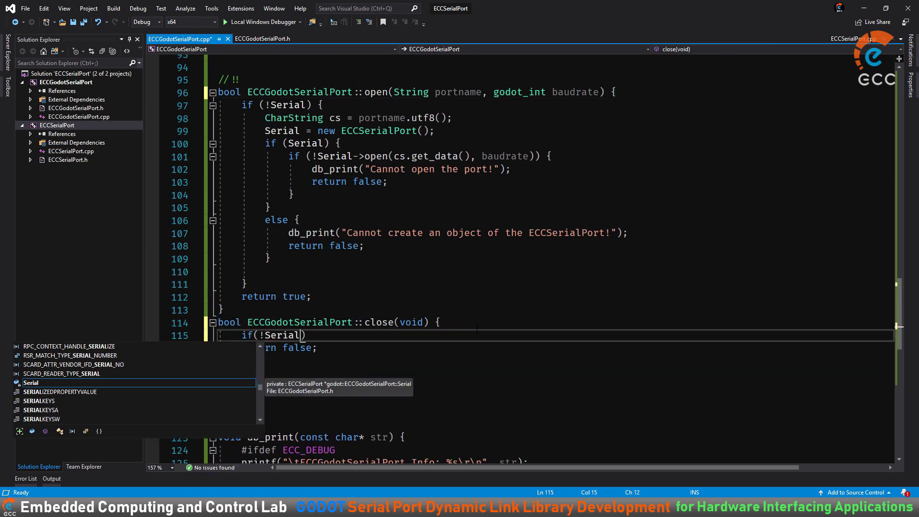
key(Return)
text(Serial->close(); Serial = )
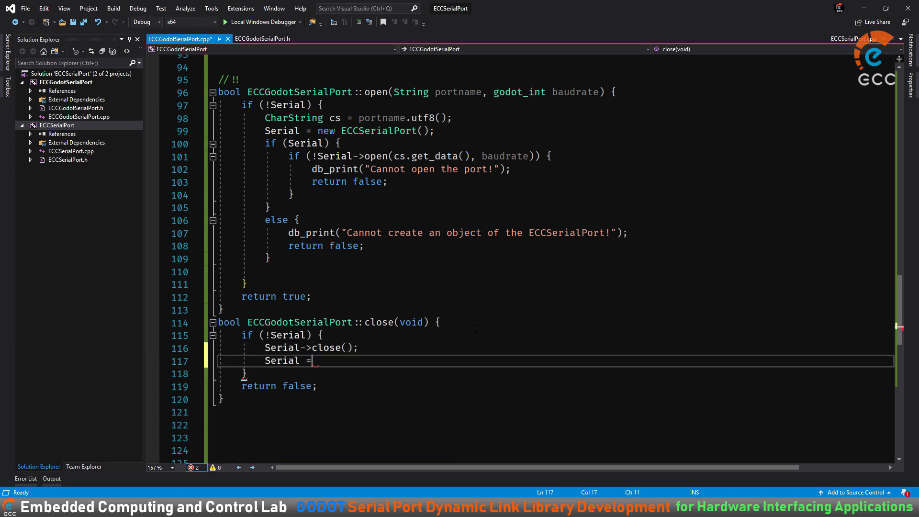
text(NULL;)
key(ctrl+s)
- Add if (Serial) this->close(); at the top of open() to close any existing port
scroll(477, 328, up, 1)
click(307, 143)
key(Left)
key(Left)
key(Left)
key(End)
key(Return)
key(Return)
key(Return)
key(Up)
text(this->close();)
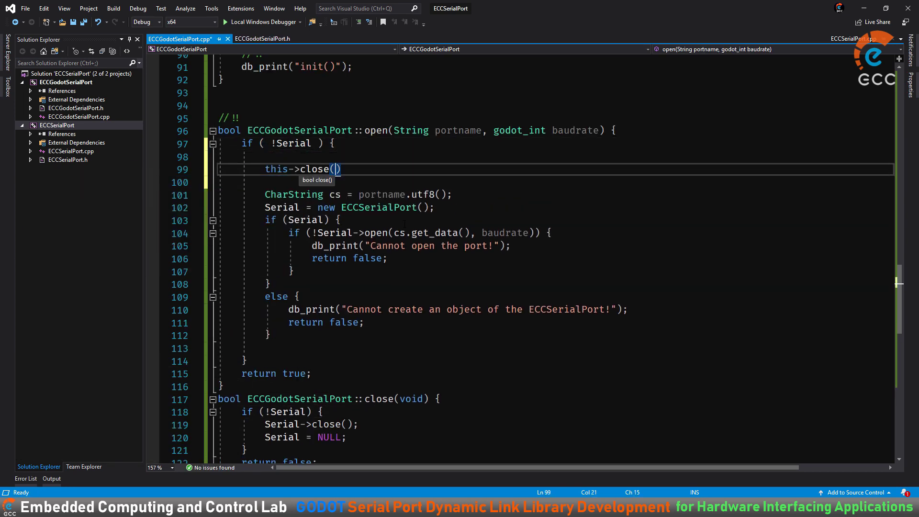
key(Up)
key(Up)
key(ctrl+Return)
text(if (Serial) {)
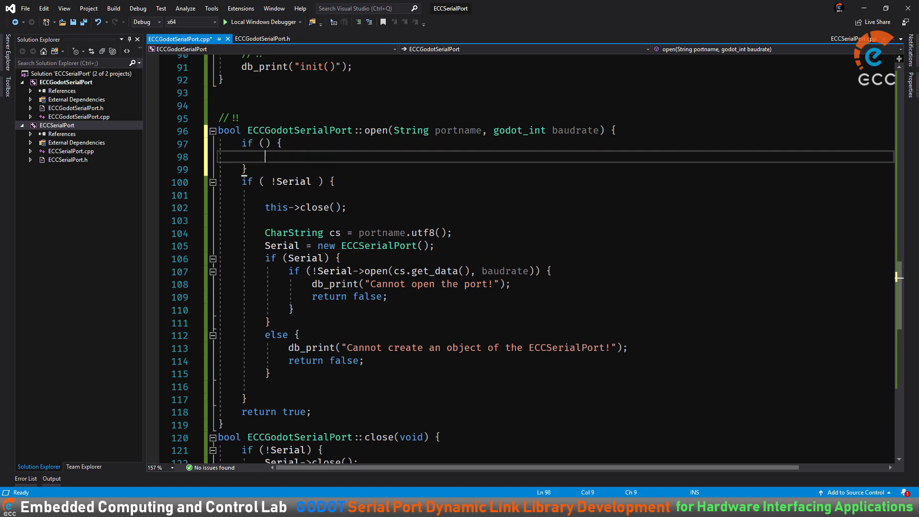
- Remove the old !Serial check and its closing brace from open(), then save
drag(265, 207, 349, 207)
key(ctrl+x)
key(ctrl+v)
key(shift+Delete)
click(282, 372)
key(ctrl+s)
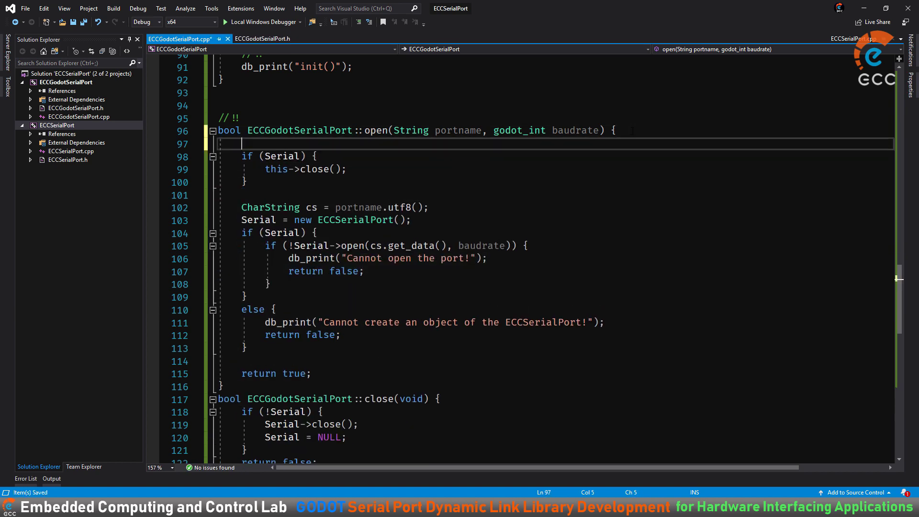
- Make close() return false when Serial->close() fails, then build the project
click(427, 332)
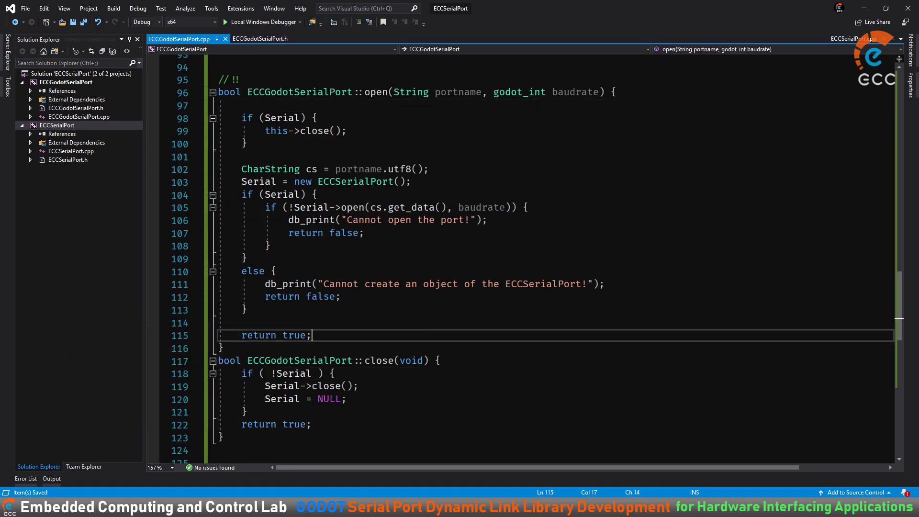
click(264, 385)
text(if(!)
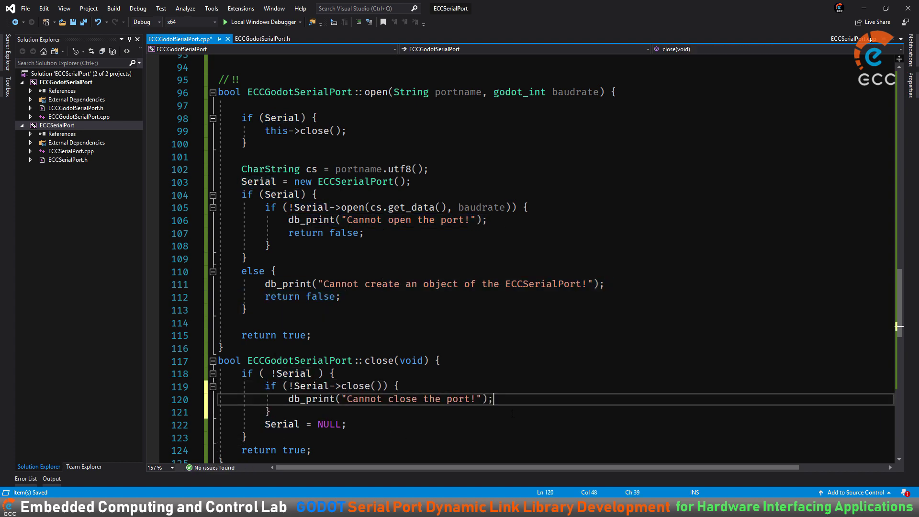
key(Return)
text(return )
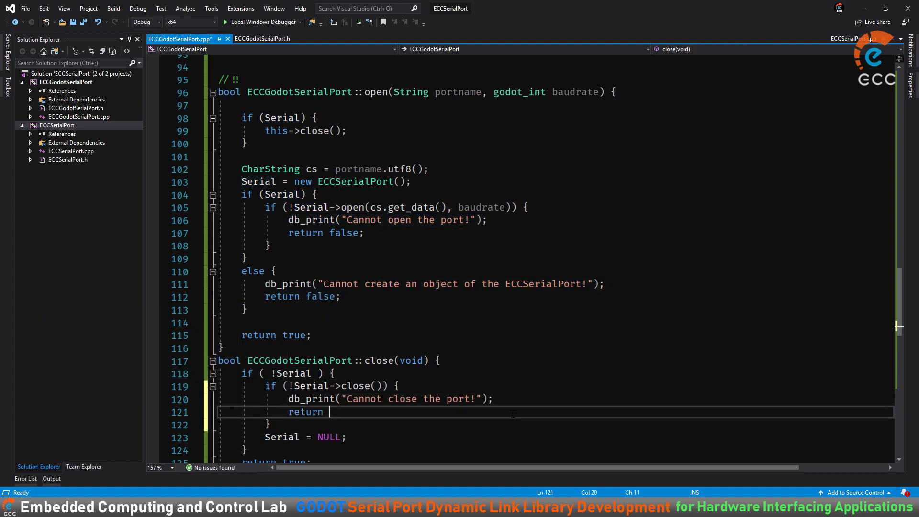
text(false;)
key(ctrl+shift+b)
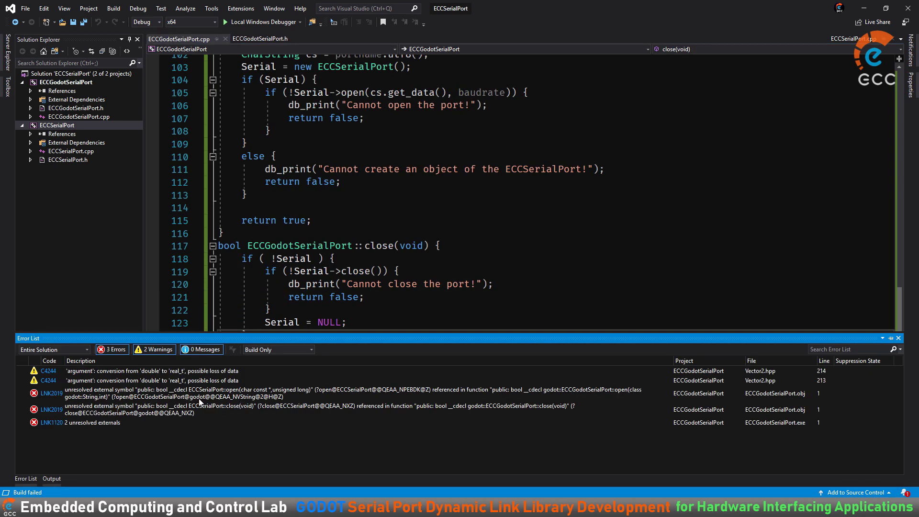
- Check the unresolved external errors, fix line 99 to this->close(); and rebuild
click(162, 412)
click(405, 374)
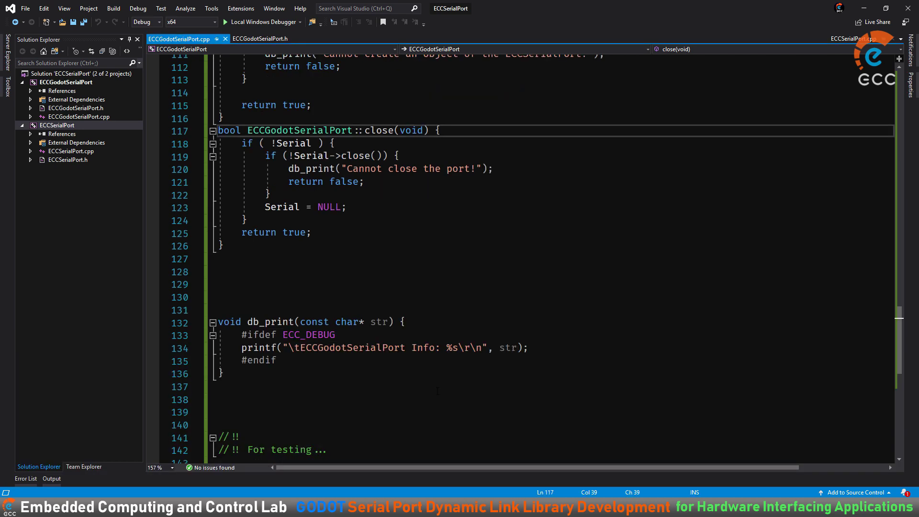
key(ctrl+s)
scroll(392, 370, up, 5)
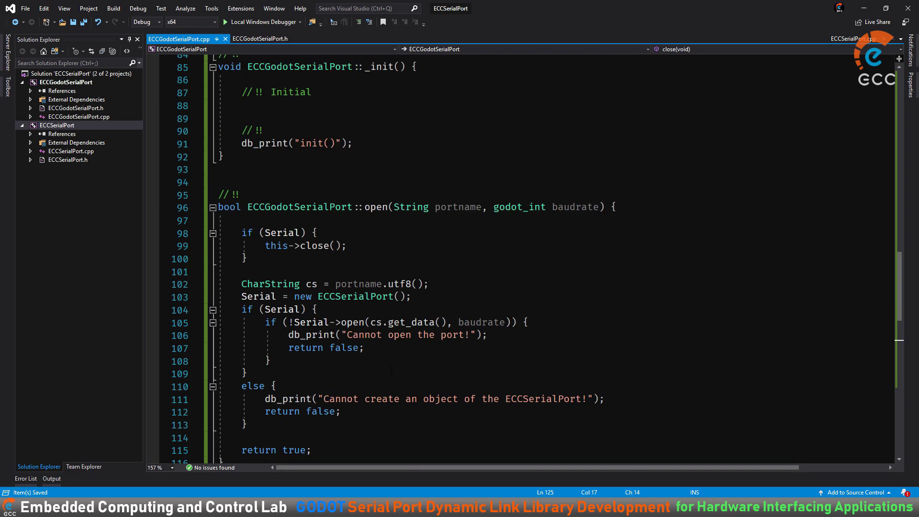
text(->Serial)
key(Escape)
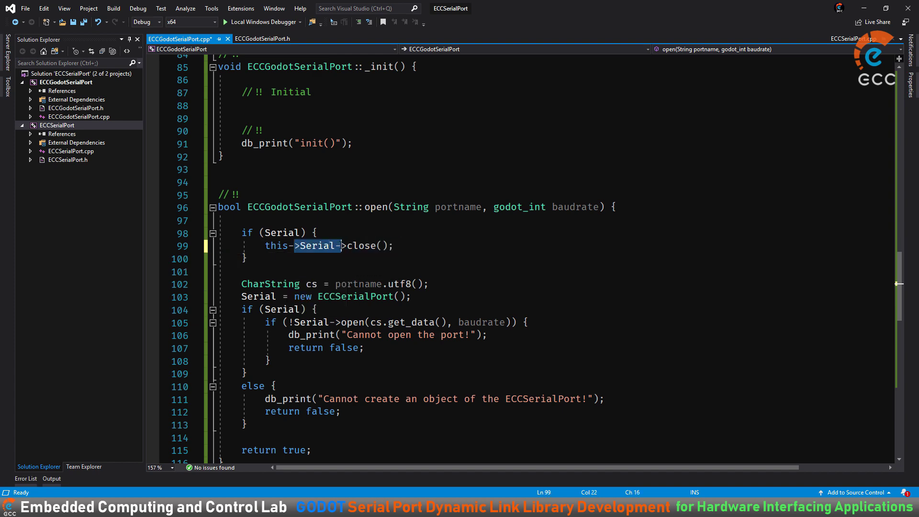
key(BackSpace)
key(BackSpace)
key(BackSpace)
key(ctrl+shift+b)
- Inspect ECCSerialPort's open declaration in ECCSerialPort.h
double_click(68, 159)
click(429, 251)
scroll(429, 252, down, 20)
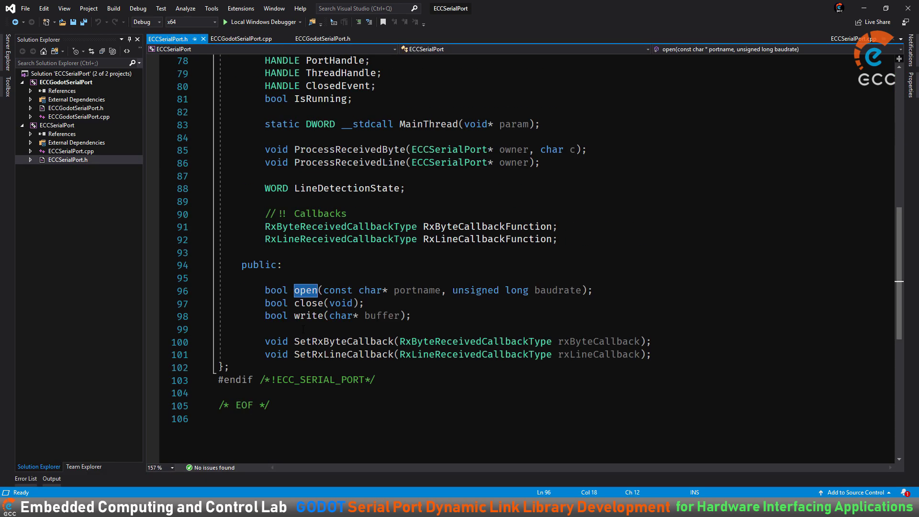
scroll(429, 251, up, 6)
click(231, 38)
- Clean the ECCGodotSerialPort project and add the existing ECCSerialPort.cpp file to it
right_click(66, 82)
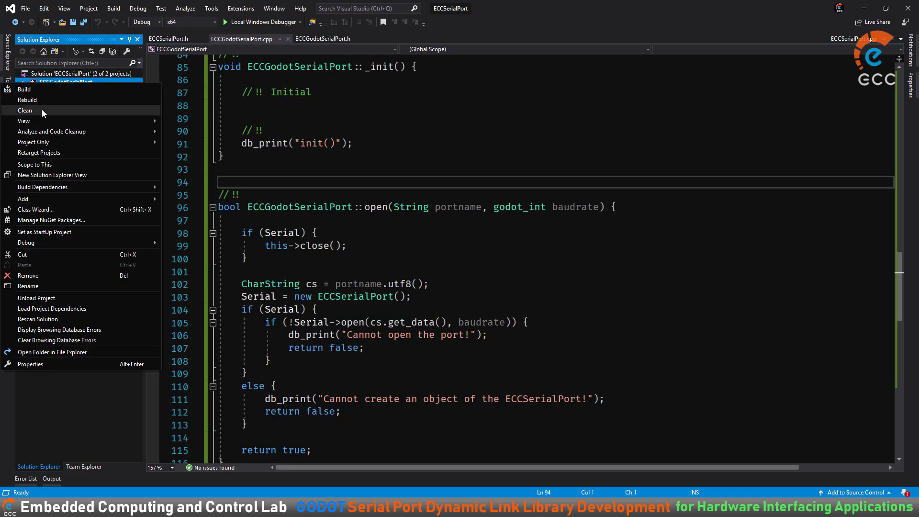
click(41, 110)
right_click(66, 82)
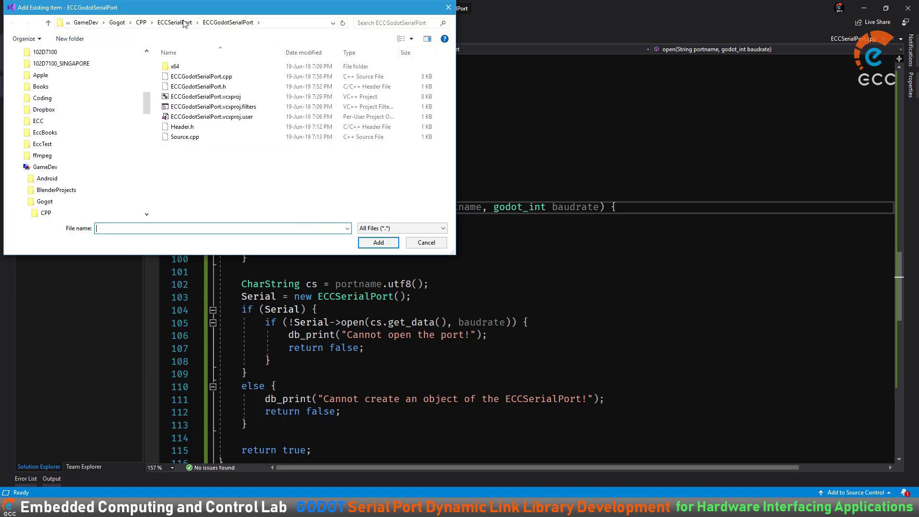
click(82, 98)
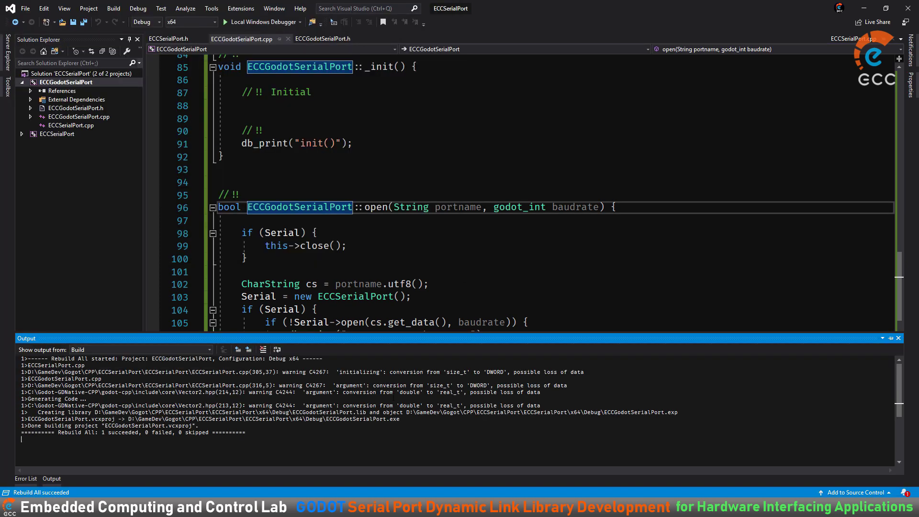
- Rebuild and jump to the source line of the conversion warning shown in Output
double_click(397, 371)
key(ctrl+b)
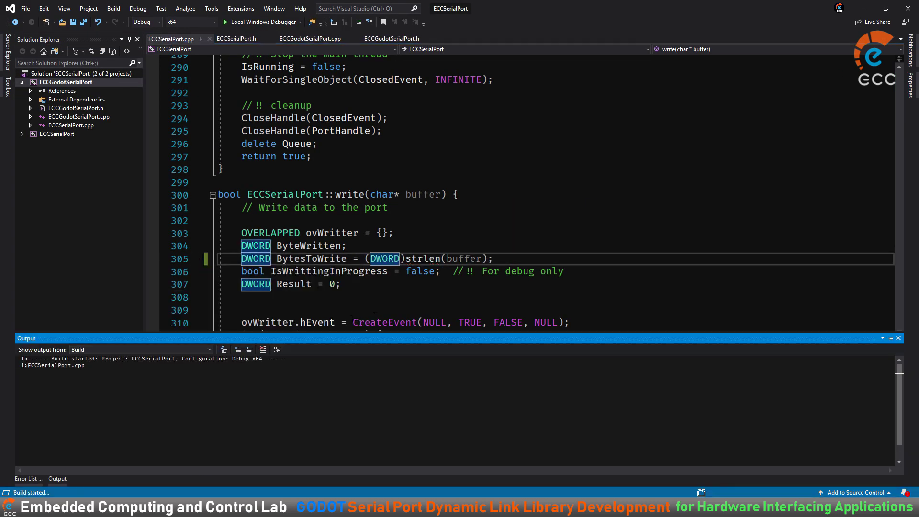
double_click(397, 372)
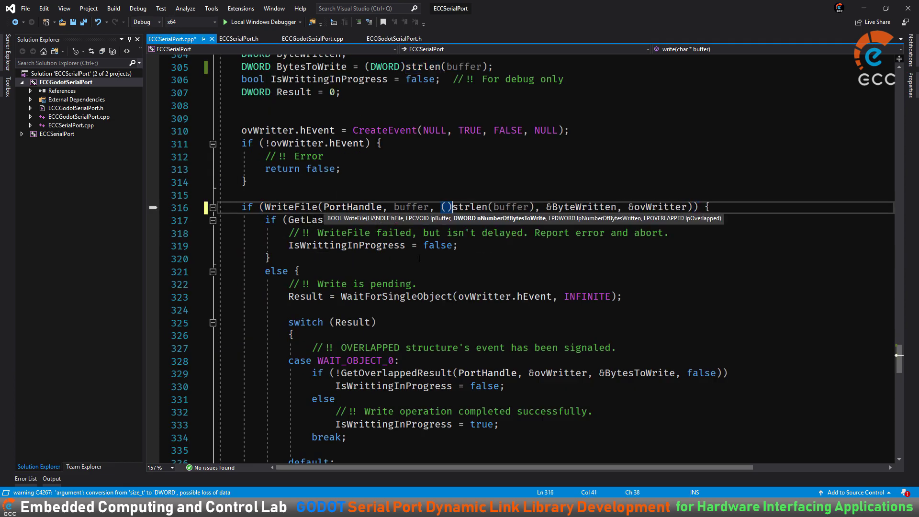
double_click(311, 104)
key(ctrl+b)
click(209, 39)
- Fix the 'opened' comment typo and make open() return false when this->close() fails
scroll(320, 258, down, 2)
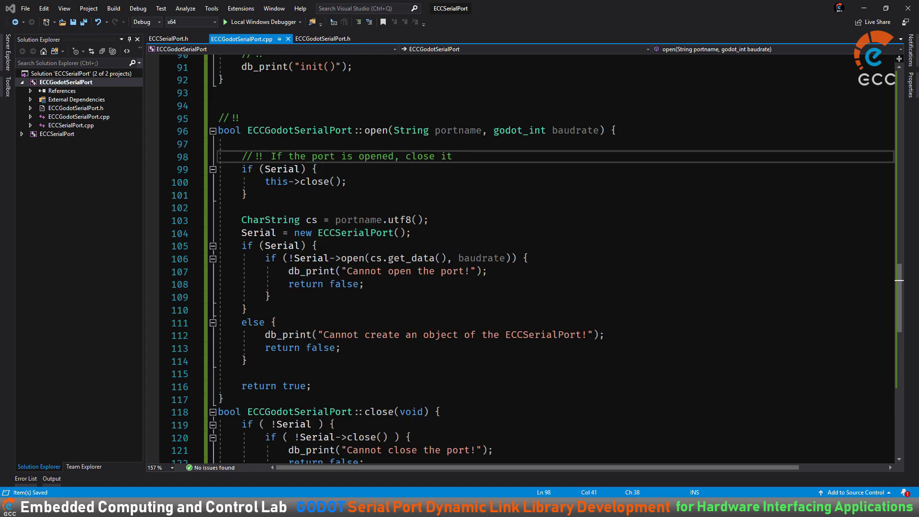
click(375, 158)
text(n)
click(395, 200)
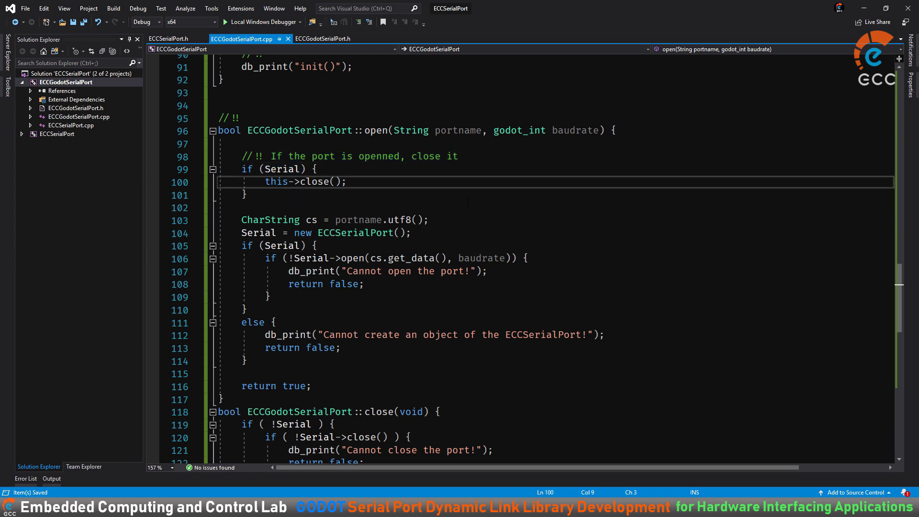
key(Return)
text(return false;)
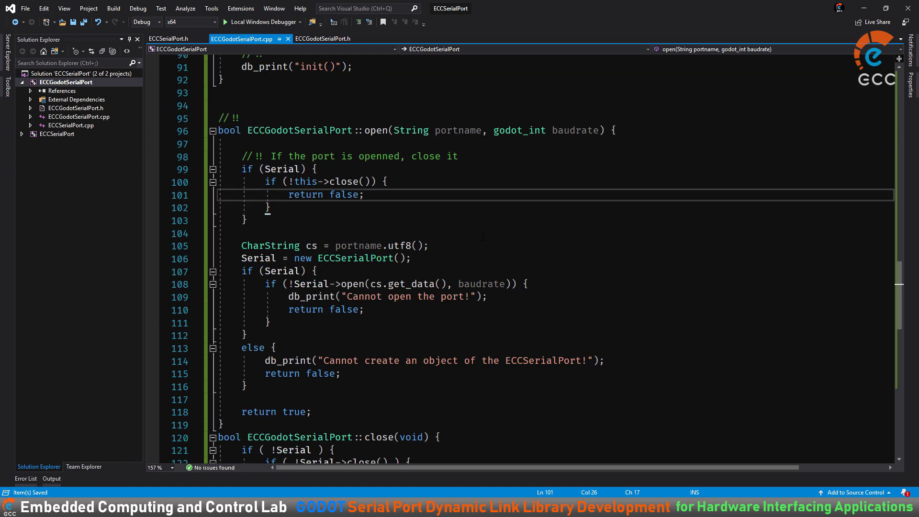
scroll(402, 416, down, 3)
click(402, 416)
scroll(402, 416, up, 3)
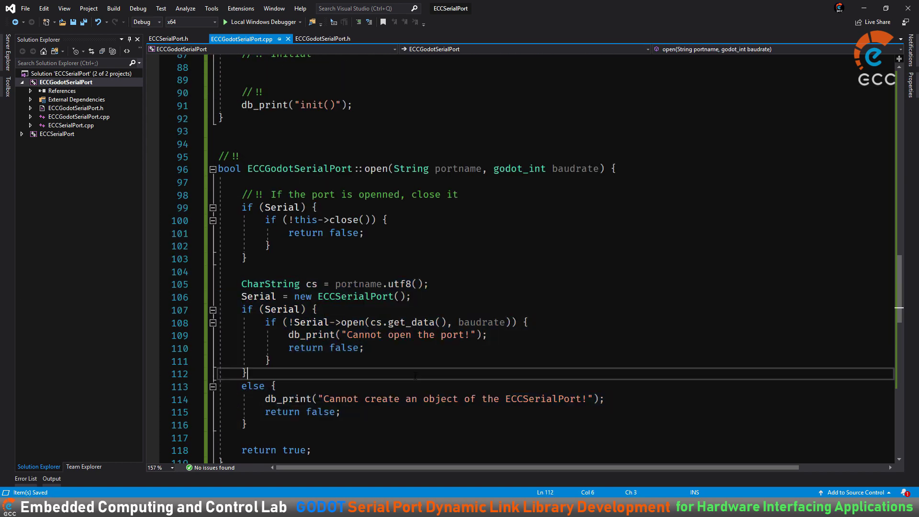
- Check open() in ECCGodotSerialPort.h and its error handling, then collapse the ECCGodotSerialPort project
click(260, 38)
scroll(462, 239, up, 1)
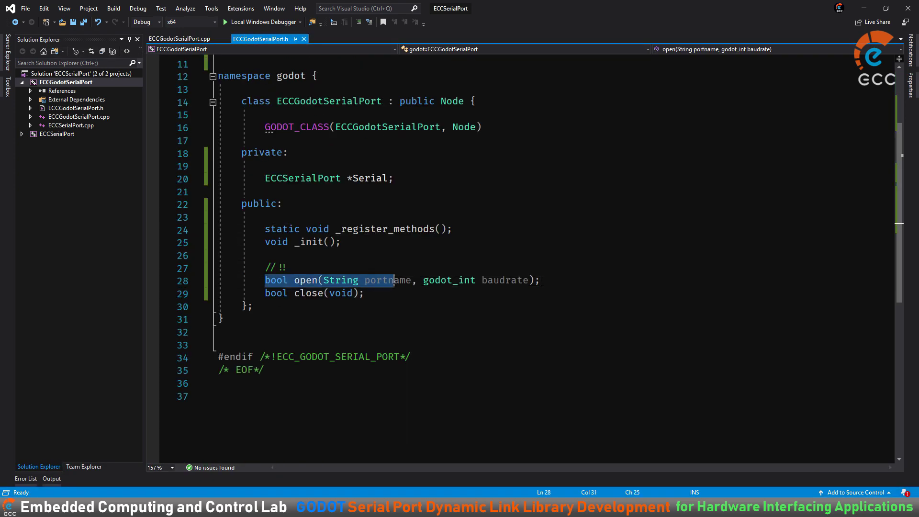
click(462, 330)
click(191, 42)
scroll(460, 258, down, 1)
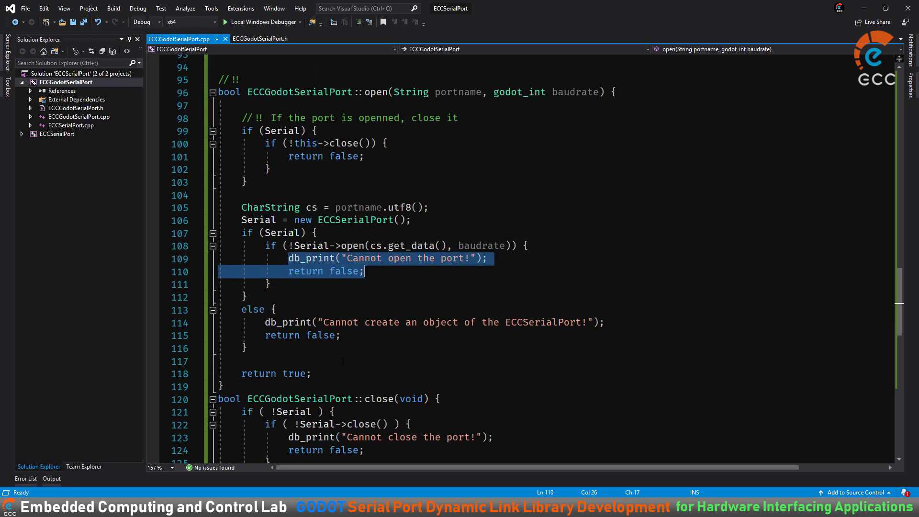
click(353, 246)
double_click(399, 258)
scroll(400, 258, down, 1)
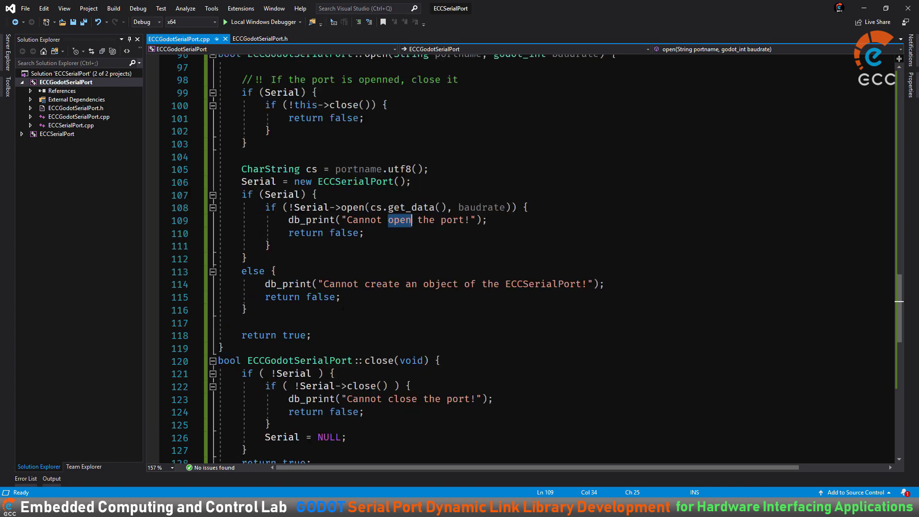
scroll(400, 258, up, 2)
right_click(50, 82)
click(22, 82)
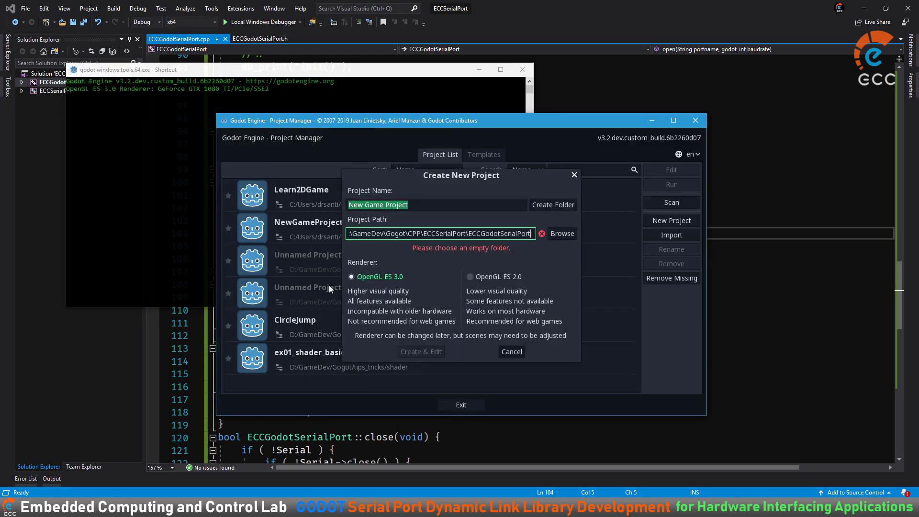
- Create the project with a 2D Main root, save gdnativelibrary.gdnlib in Native, and add a NativeScript
key(Return)
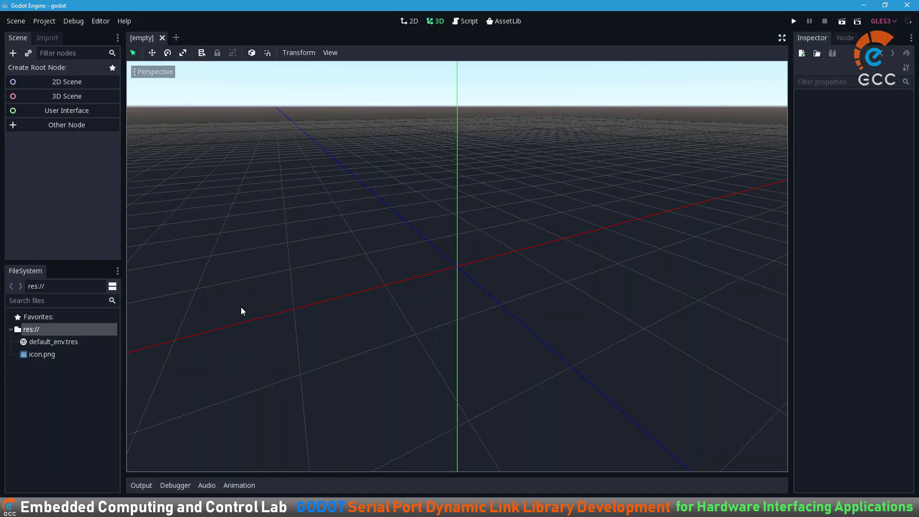
click(27, 82)
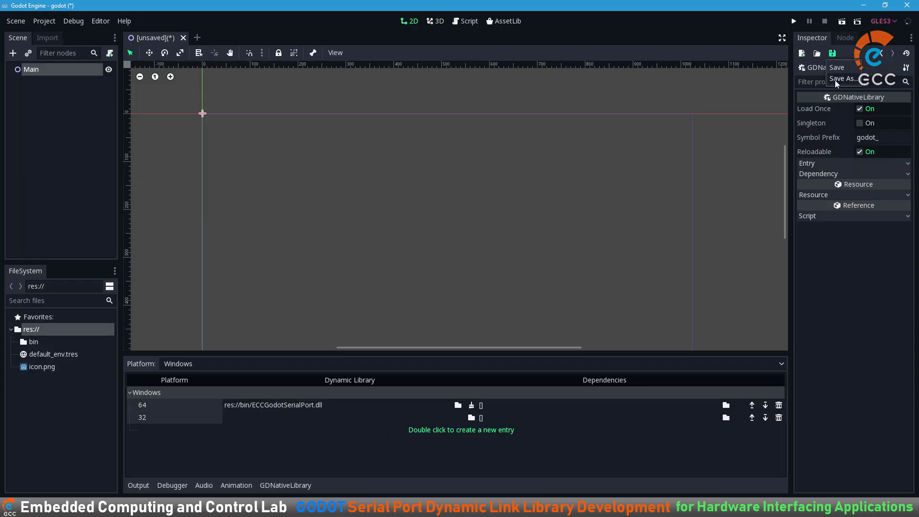
click(836, 80)
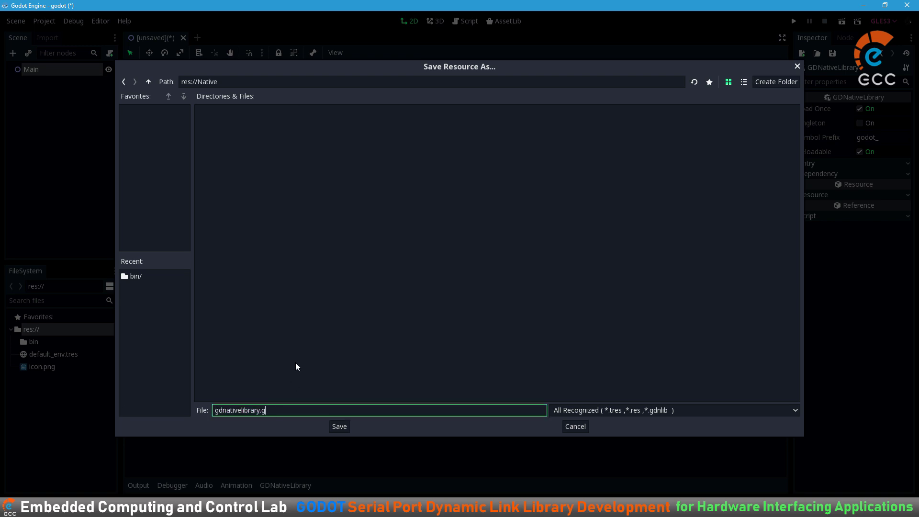
text(dnlib)
key(Return)
click(802, 52)
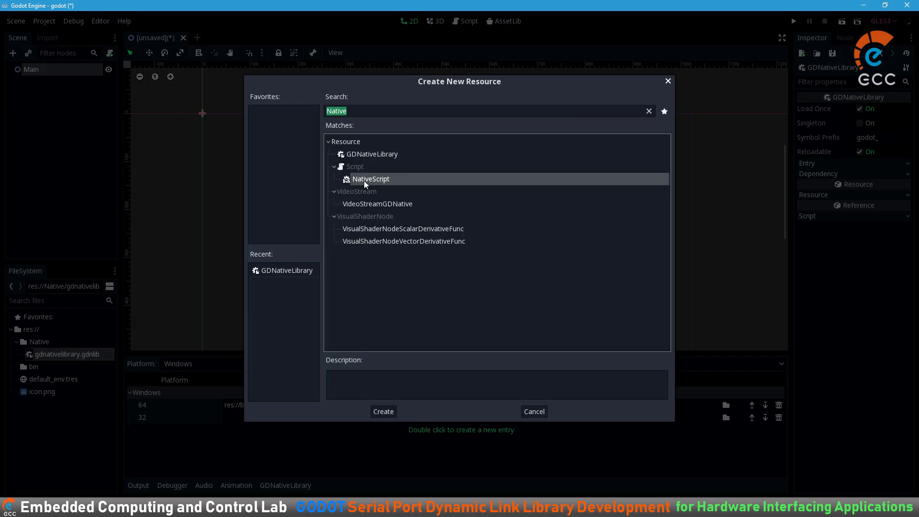
click(381, 410)
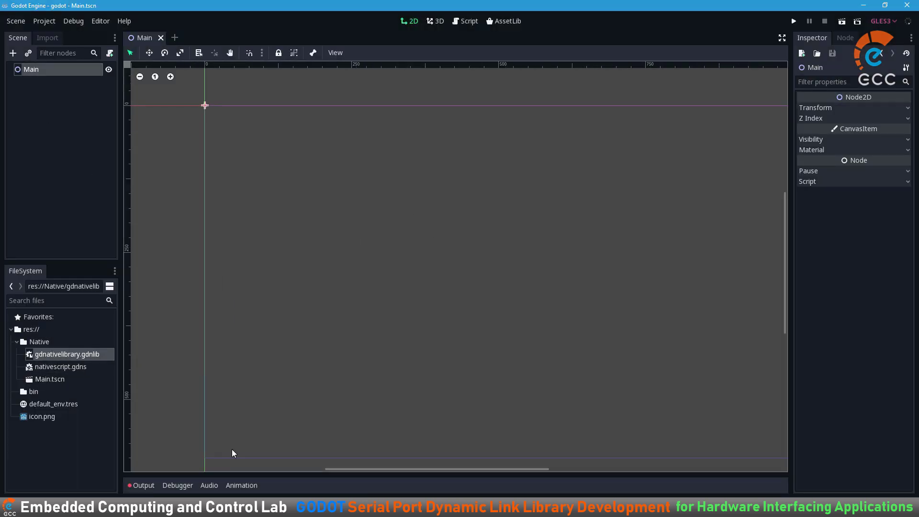
- Attach Main.gd to Main, loading a serial variable and printing it in _ready(), then run
click(109, 54)
click(464, 377)
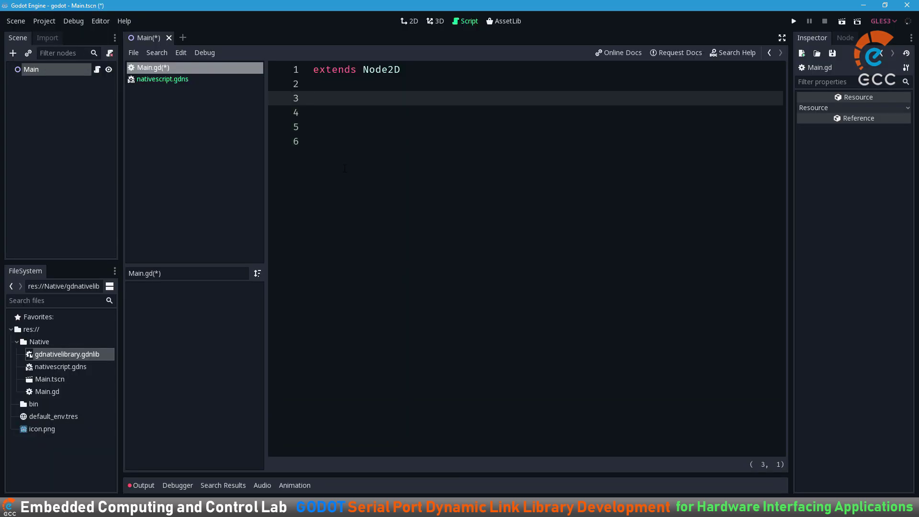
text(onready var serial = load("res://Native/gdnativelibrary.gdnlib")
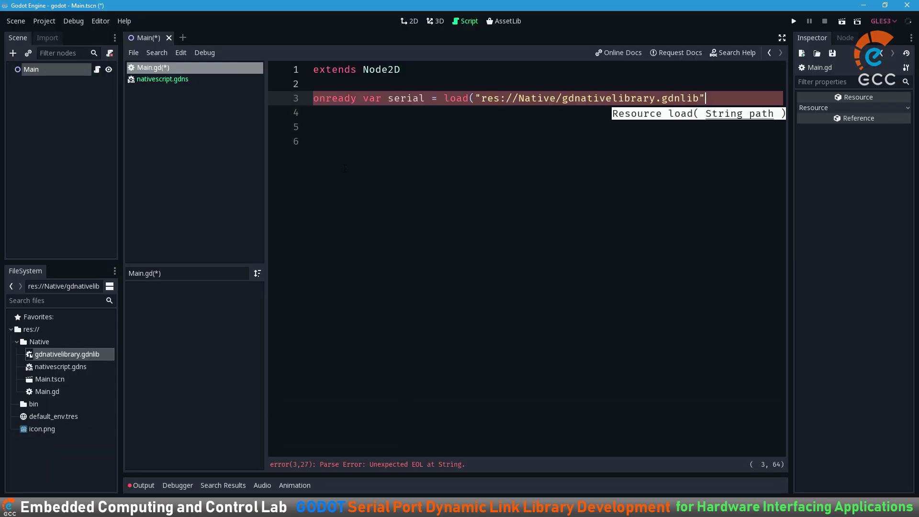
text().new())
key(Return)
key(Return)
text(_ready():)
key(Return)
text(print();)
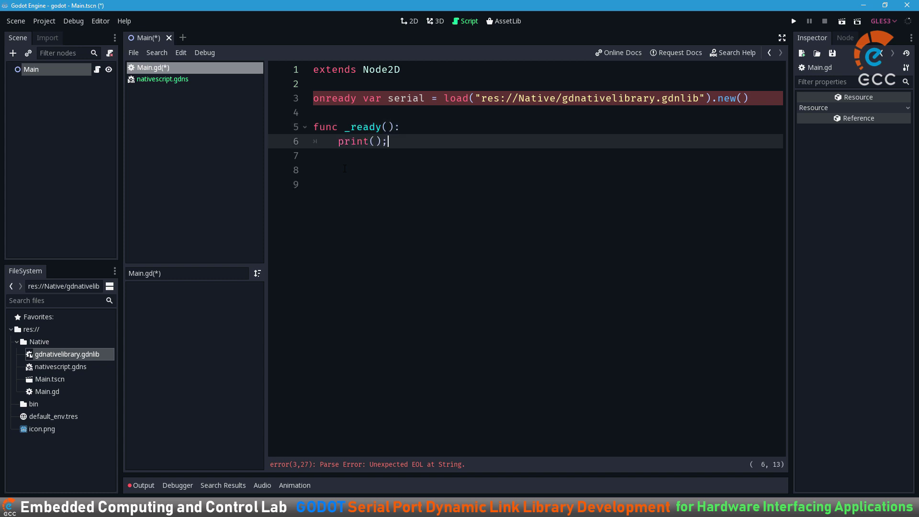
key(BackSpace)
text(serial)
key(F5)
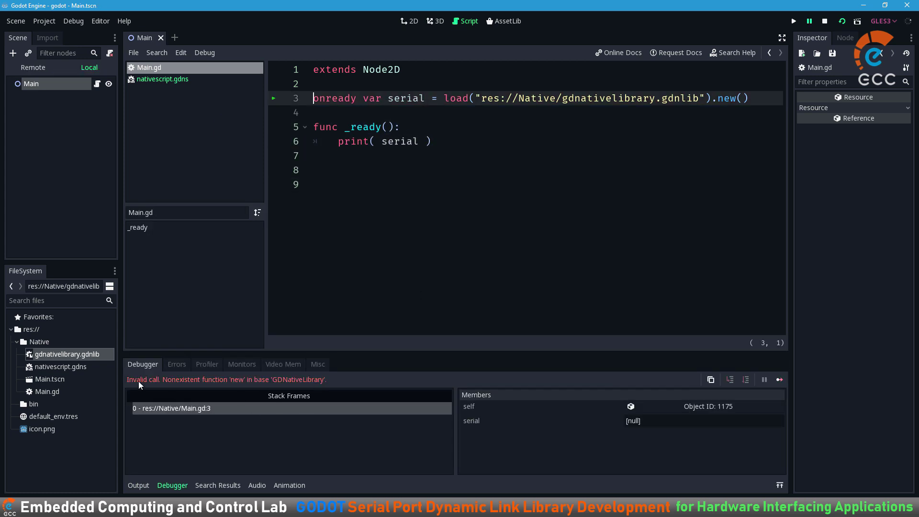
- Point the load path to res://Native/nativescript.gdns and rerun so [Node:1183] is printed
key(ctrl+BackSpace)
click(512, 156)
click(436, 141)
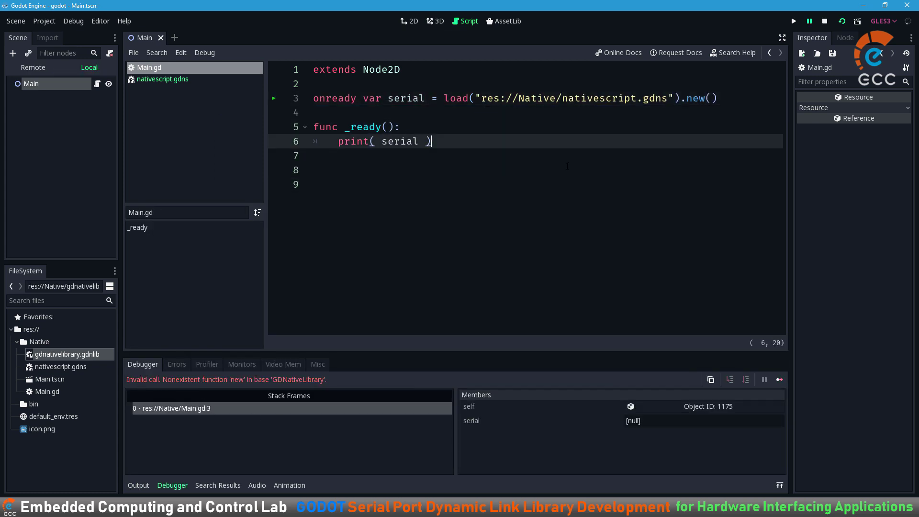
key(F5)
click(393, 235)
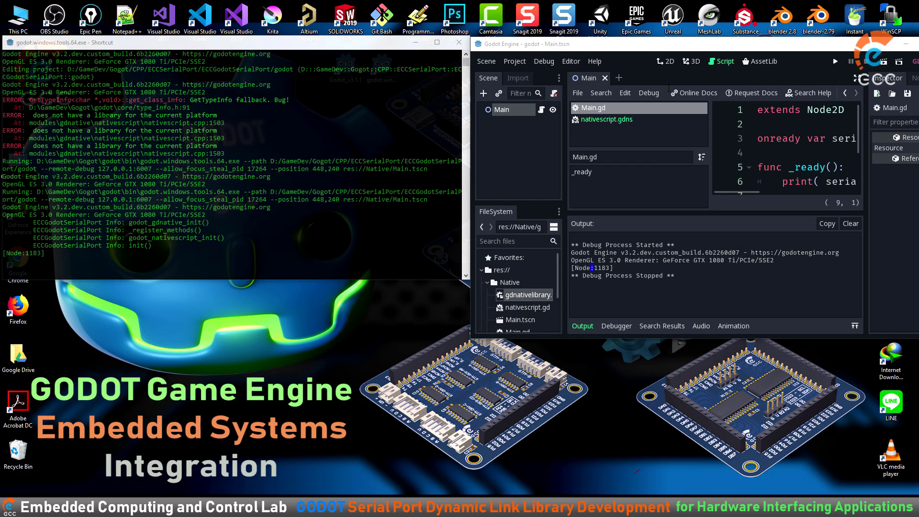
click(606, 119)
key(F5)
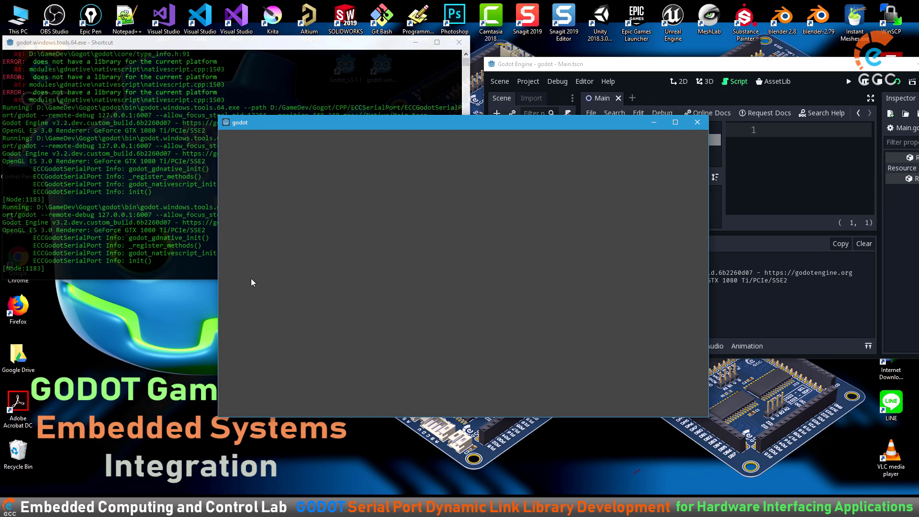
drag(787, 49, 628, 83)
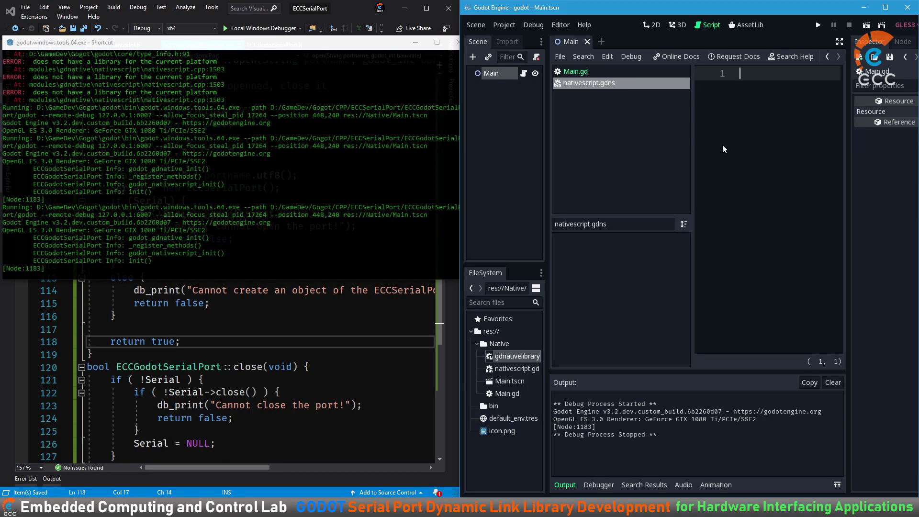
text(serial)
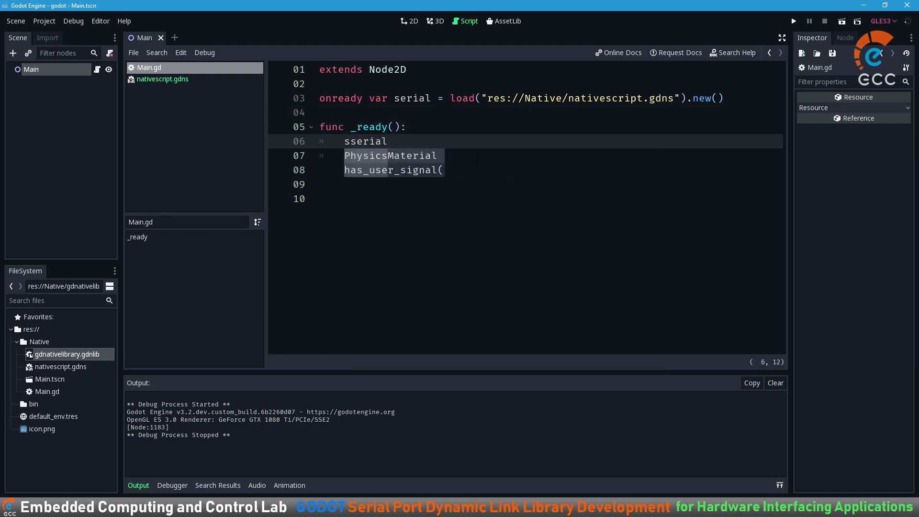
text(.o)
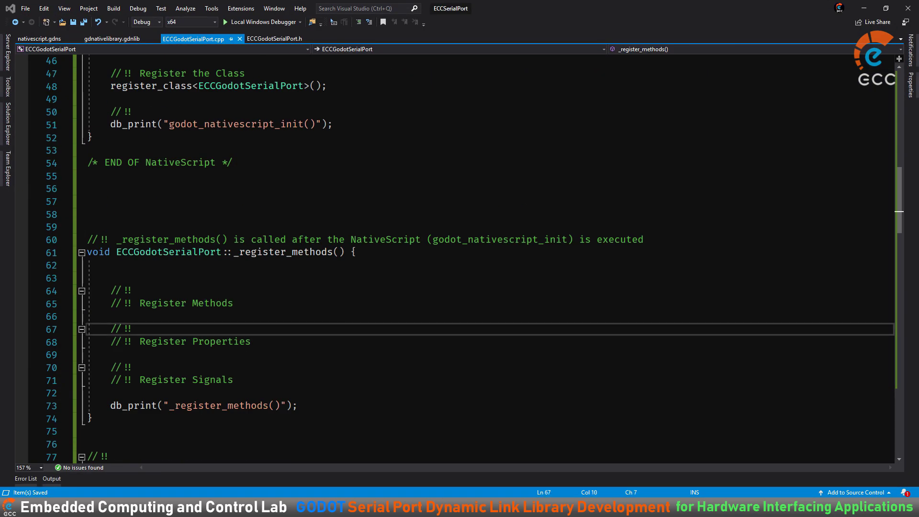
- Add register_method("open", &open) and register_method("close", &close) under // Register Methods, then build the DLL
click(306, 304)
key(Return)
text(register_method();)
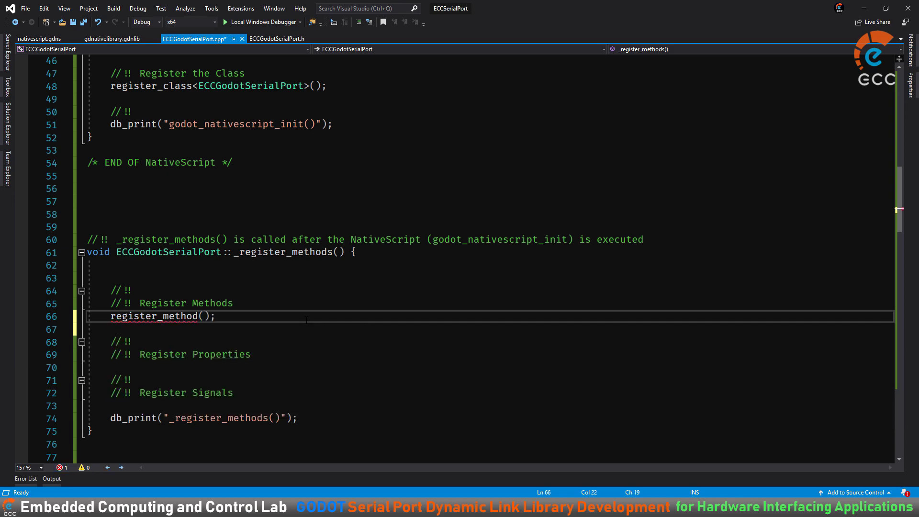
scroll(306, 319, down, 4)
key(Left)
text(&open)
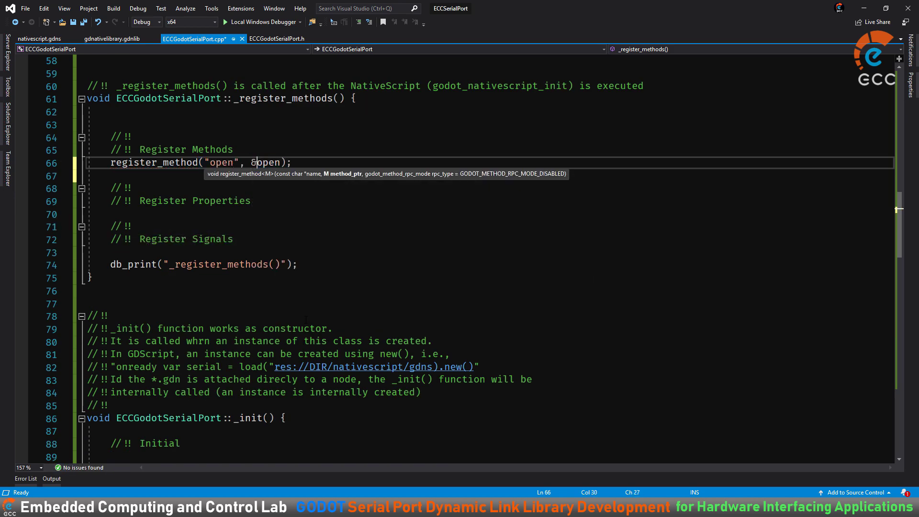
click(303, 204)
key(ctrl+shift+b)
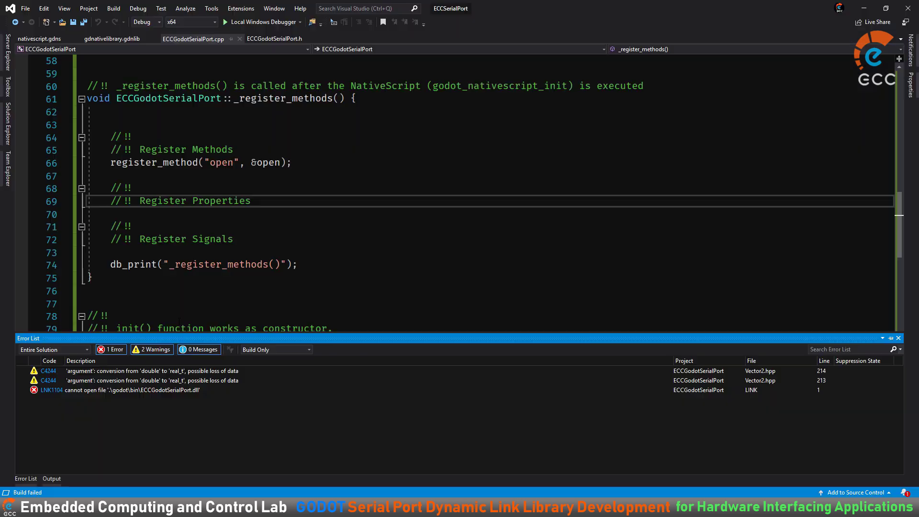
drag(110, 214, 257, 201)
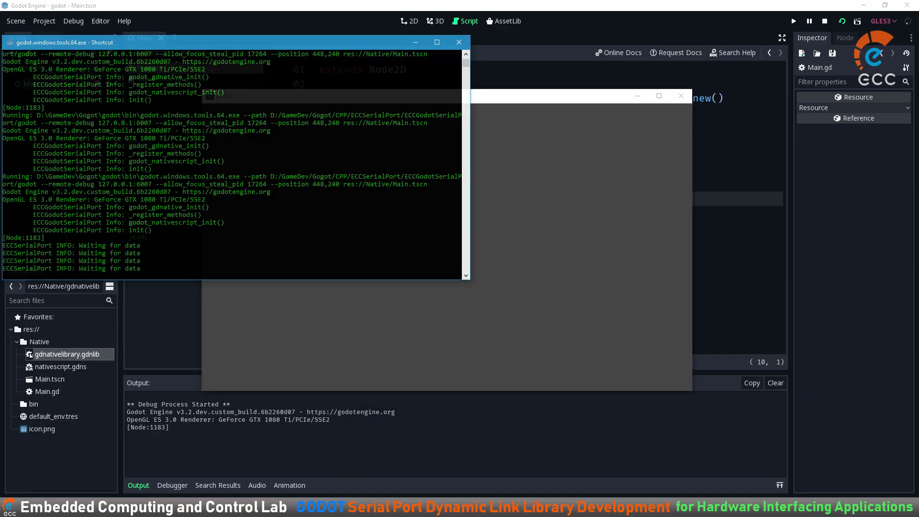
- Move the console window aside to check the COM1 run output
drag(359, 45, 747, 105)
text(# test the close() function)
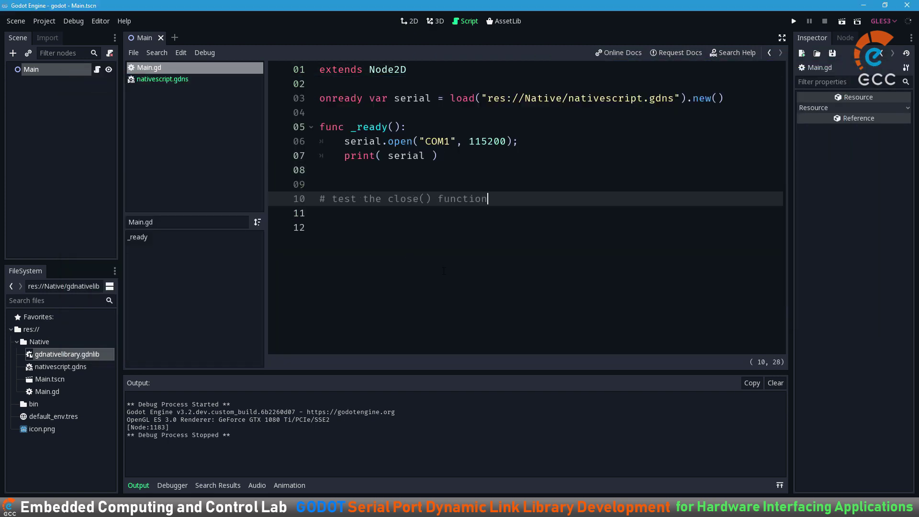
- Add var cnt = 0 and a _process(delta) that increments cnt with an if(cnt > 100) block
key(Return)
text(func _p)
key(ctrl+z)
text(p)
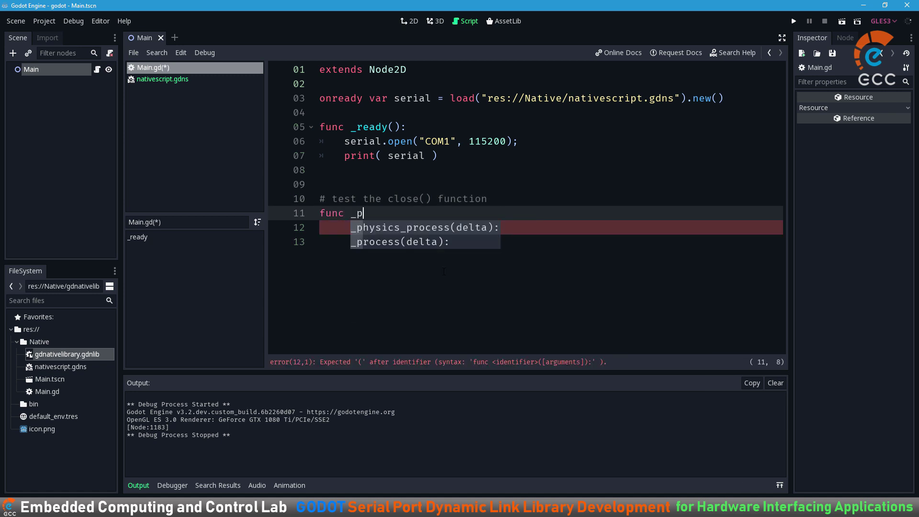
key(Return)
text(var cnt = 0;)
key(Down)
key(Down)
text(cnt+=1;)
key(Return)
text(if(cnt)
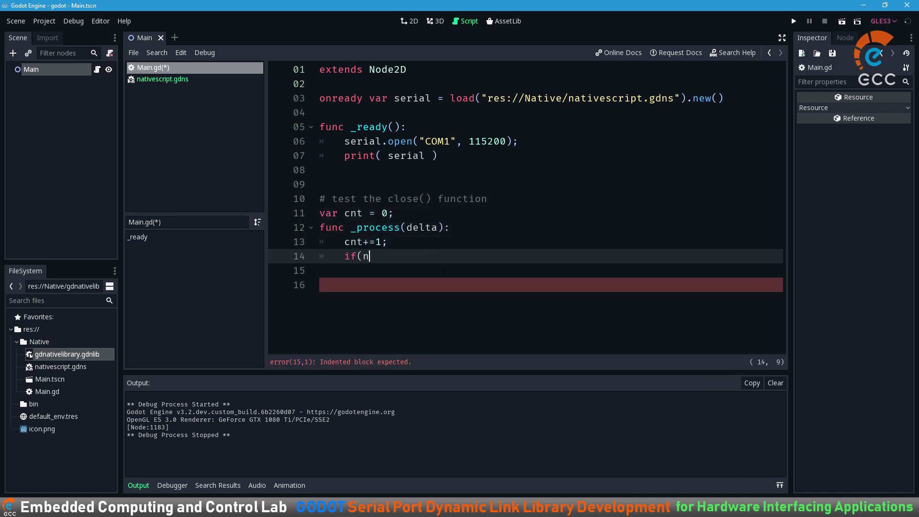
text( > 100) {)
key(Return)
text(serial.close();)
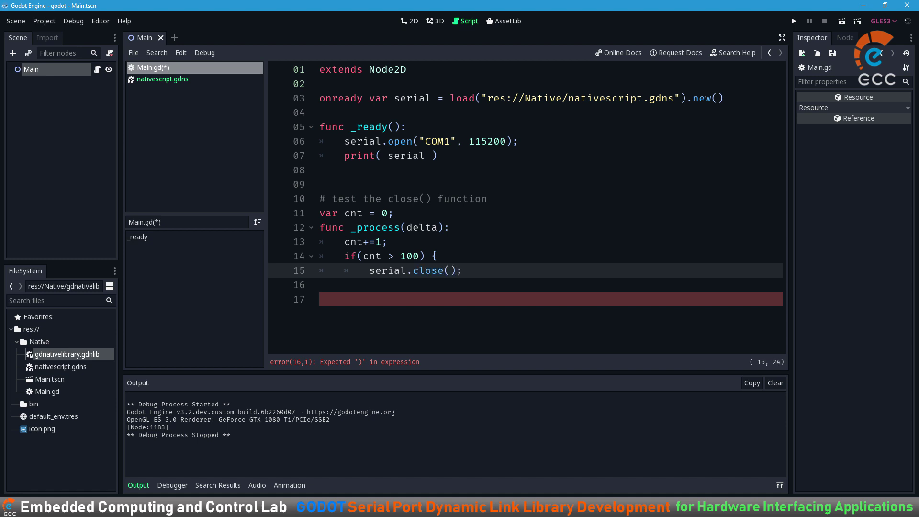
- Raise the threshold to 1000 and add print("closed") after the serial.close() call
click(394, 213)
click(443, 256)
key(Return)
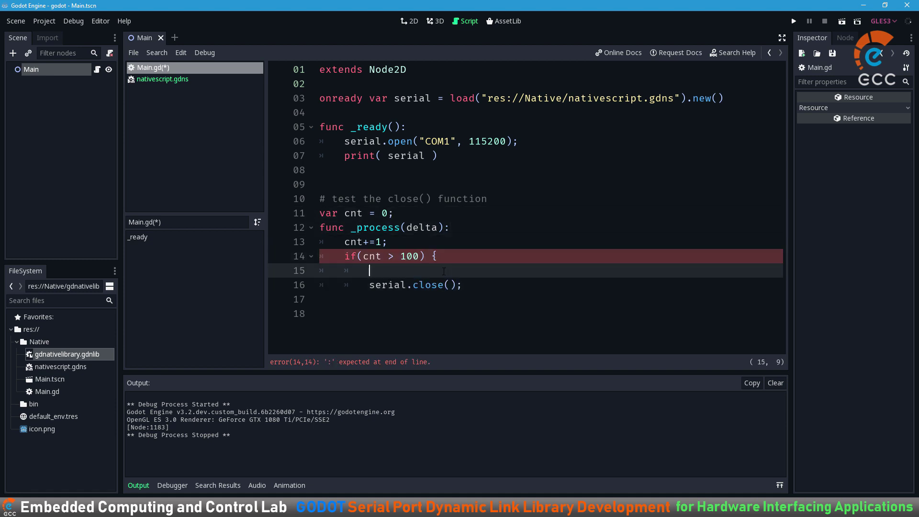
click(419, 256)
text(0)
key(Down)
key(ctrl+x)
key(End)
key(Return)
text(print()
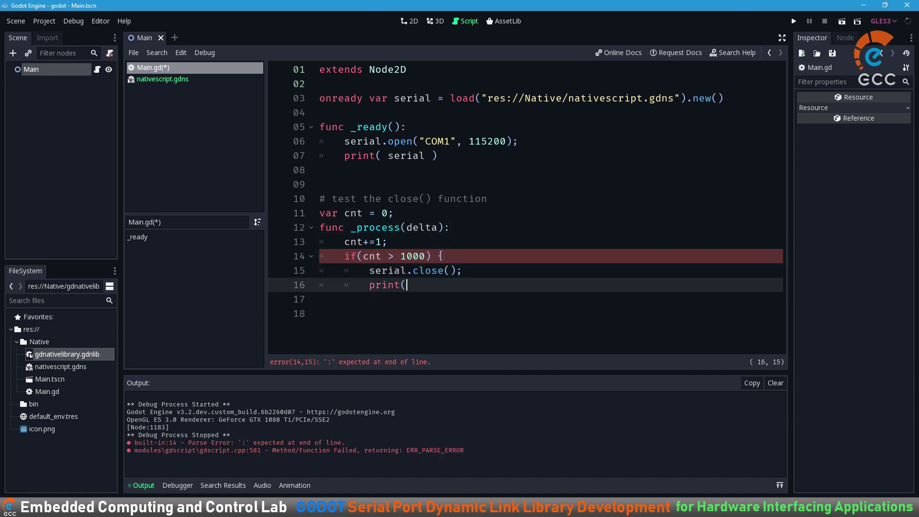
text("closed"))
- Print "closing..." before serial.close(), end the if line with a colon, and run the scene
click(443, 256)
key(Return)
text(print("closing...)
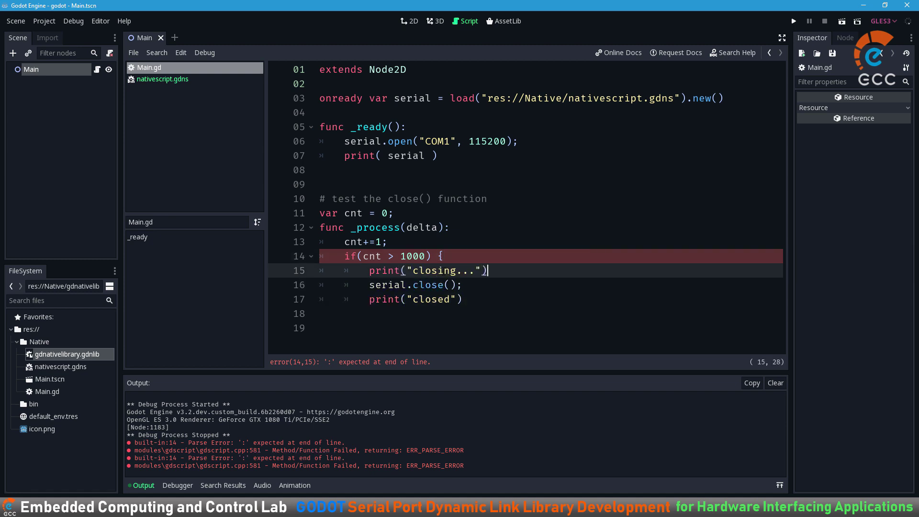
key(Up)
key(End)
key(BackSpace)
key(BackSpace)
text(:)
key(F5)
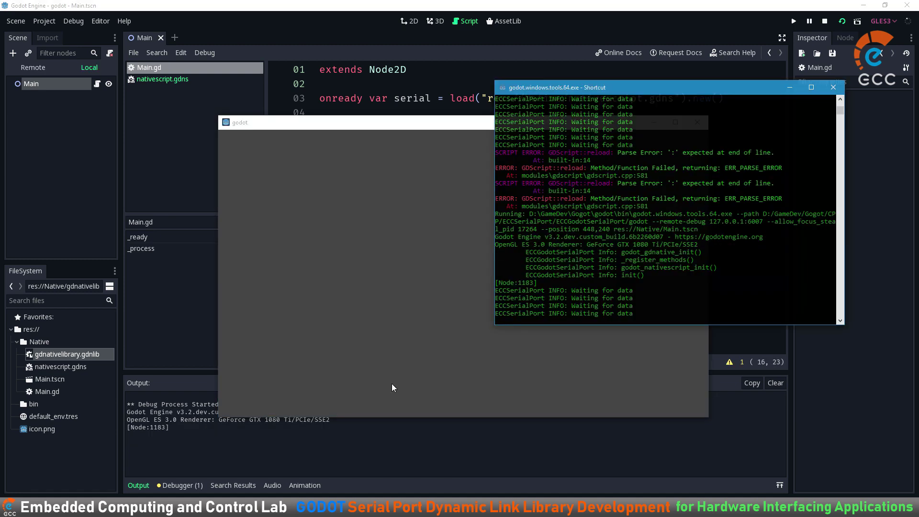
- Print str(cnt) every frame, lower the close threshold to 200, and rerun the scene
key(alt+F4)
click(415, 242)
key(Return)
text(print(str(cnt)
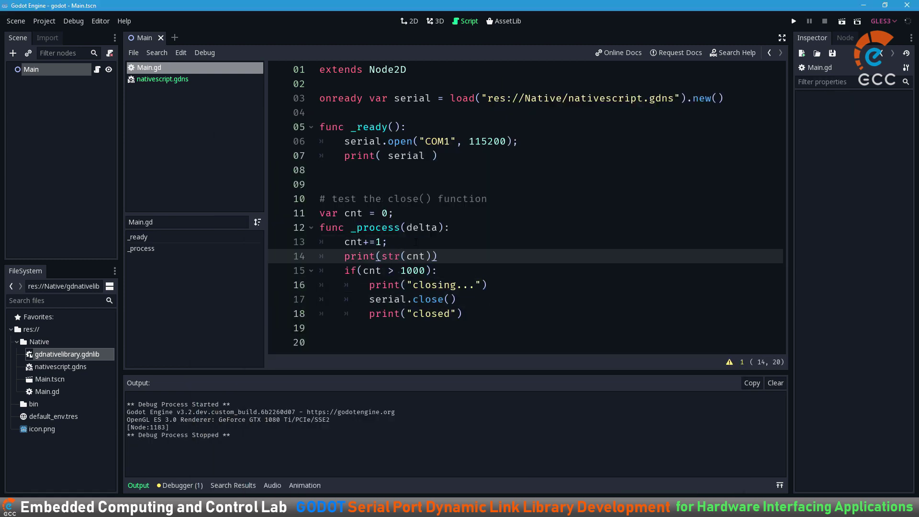
key(Down)
key(Left)
key(Left)
key(Left)
key(BackSpace)
key(BackSpace)
text(2)
key(F5)
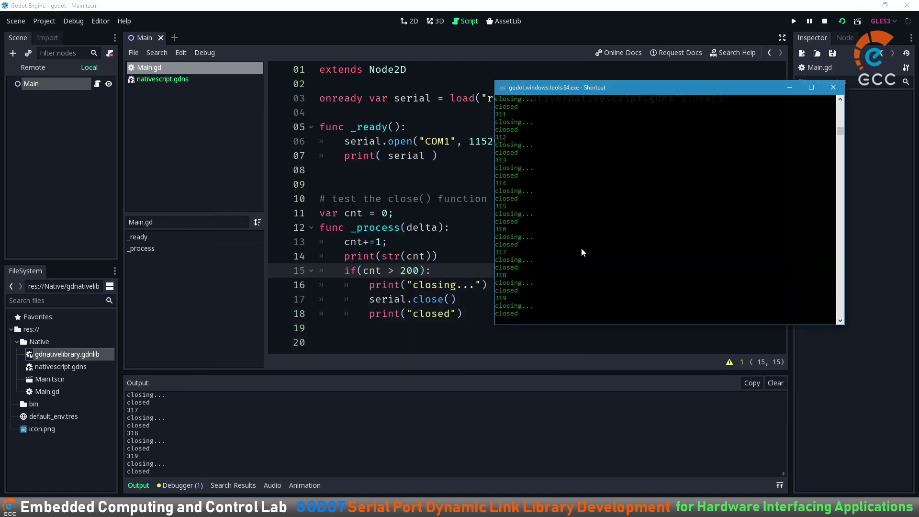
key(alt+F4)
- Comment out the close-test code, add a write-test comment, and paste in a _process block
drag(463, 313, 319, 213)
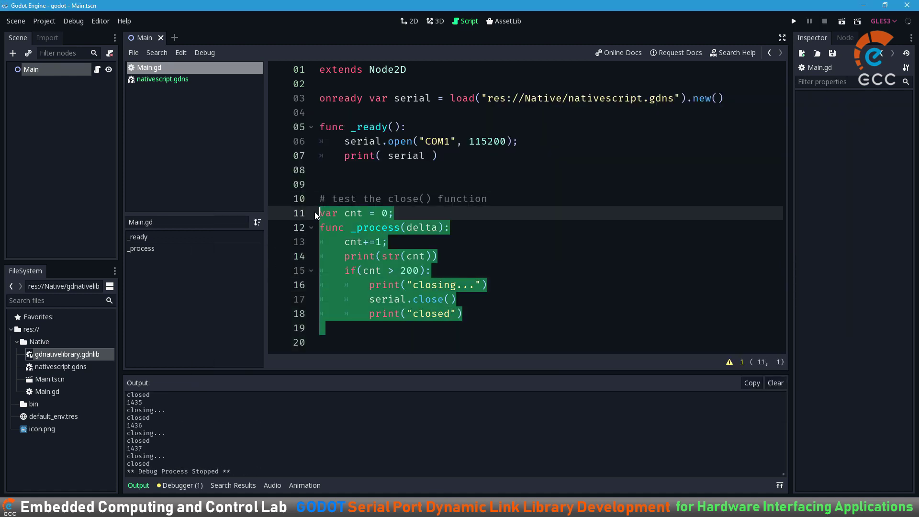
key(ctrl+k)
click(508, 170)
key(Return)
key(Return)
text(function)
key(Return)
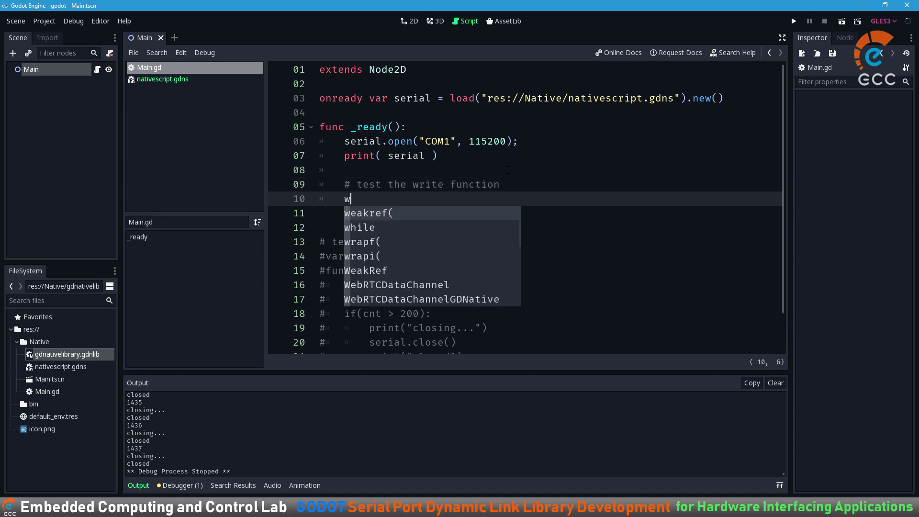
key(ctrl+v)
- Make _process call serial.write("conter: " + str(cnt)), reset cnt, declare var cnt = 0, and run
click(442, 213)
key(Return)
text(cnt = 0;)
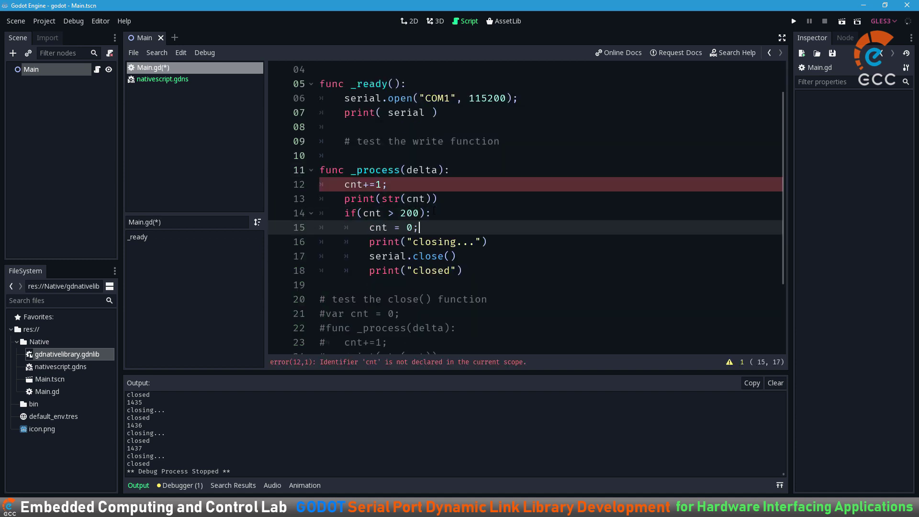
key(shift+Down)
key(shift+Down)
key(shift+Down)
key(shift+End)
key(Delete)
key(shift+Up)
key(shift+Up)
key(shift+Home)
text(serial.write)
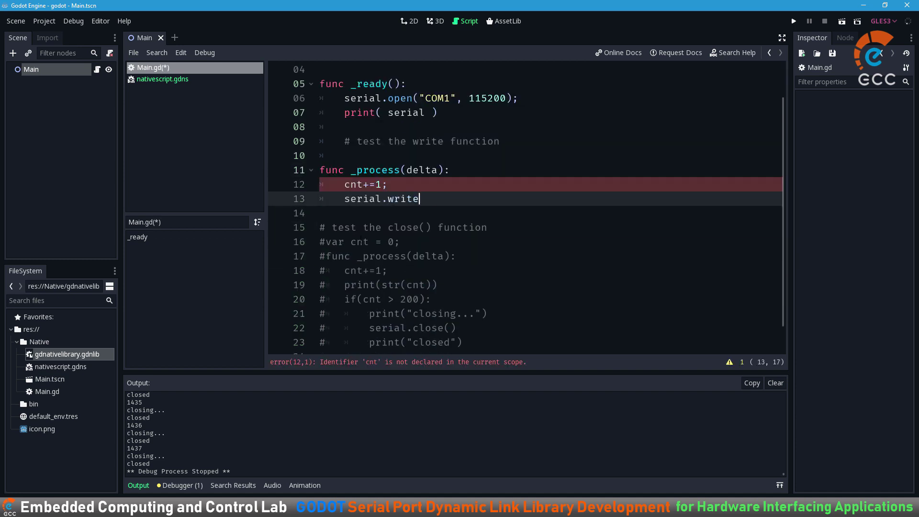
text(("conter: " + str(cnt))
key(F5)
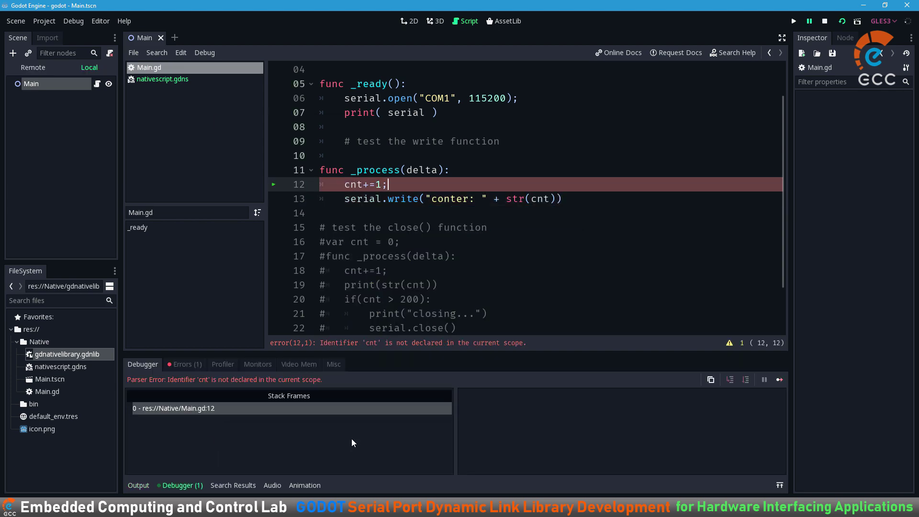
key(Return)
text(var cnt = 0)
key(F5)
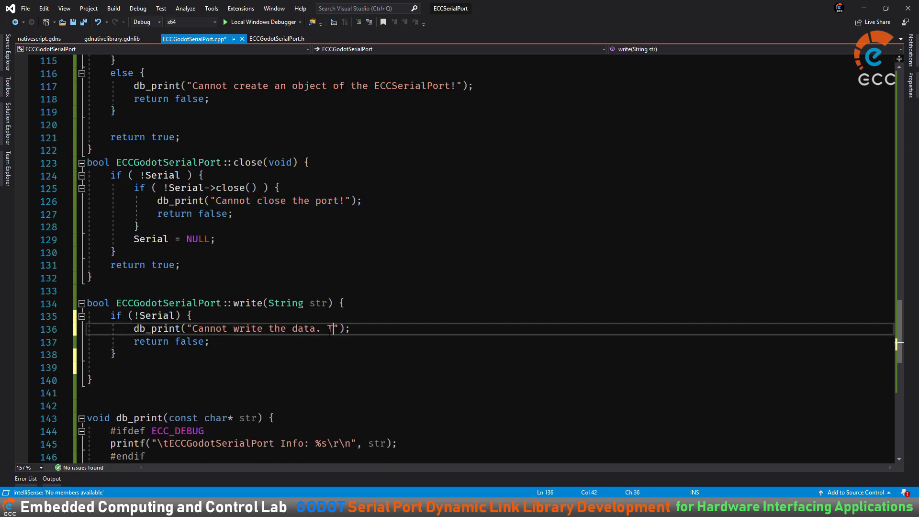
- Report an error in write() when the port is closed and convert str to UTF-8 for writing
text(!)
key(ctrl+s)
click(140, 359)
key(Return)
text(Serial->write(str.utf8().get_data());)
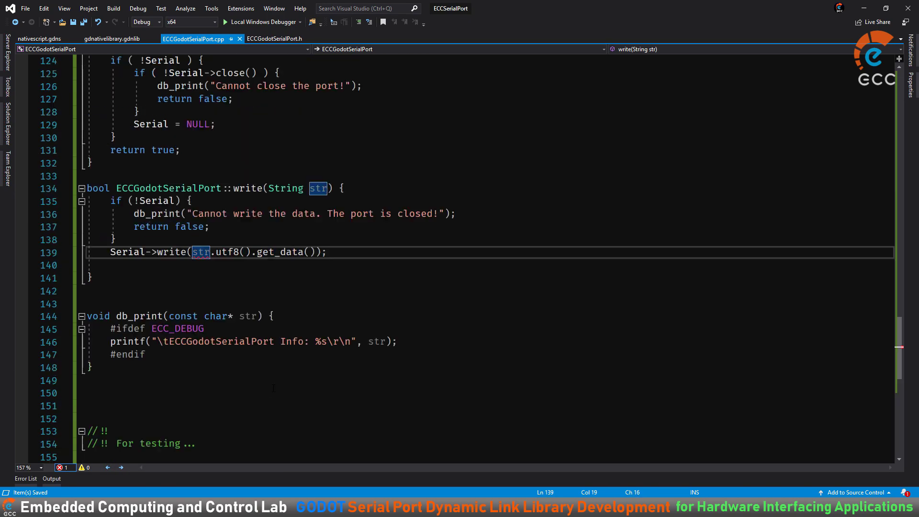
key(ctrl+v)
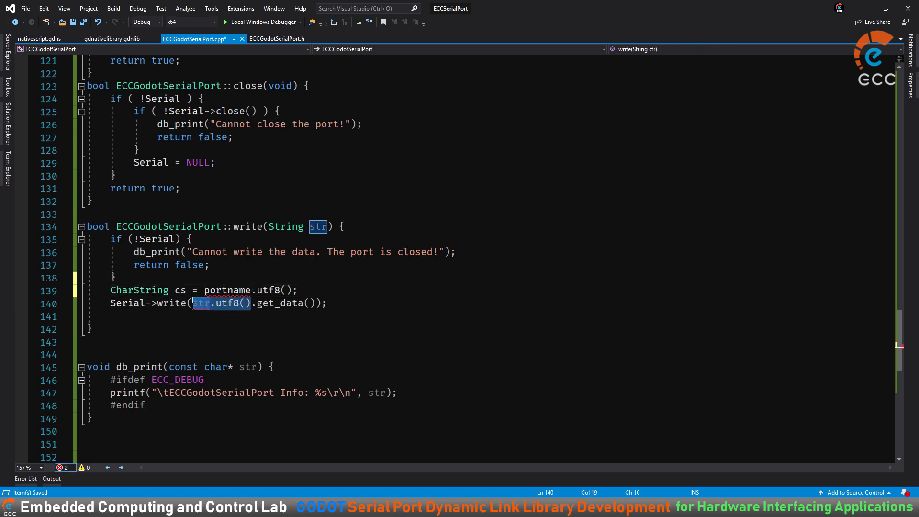
key(ctrl+x)
key(ctrl+v)
text((char *)cs)
key(ctrl+s)
- Reduce write() to return Serial->write((char *)str.utf8().get_data()); and rebuild after the LNK1168 error
click(89, 329)
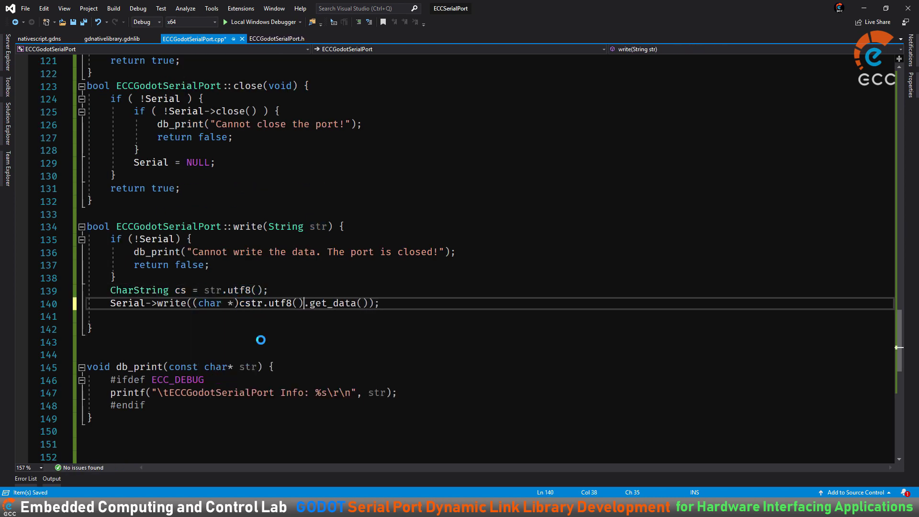
key(BackSpace)
key(Up)
key(ctrl+x)
text(return)
key(End)
key(Delete)
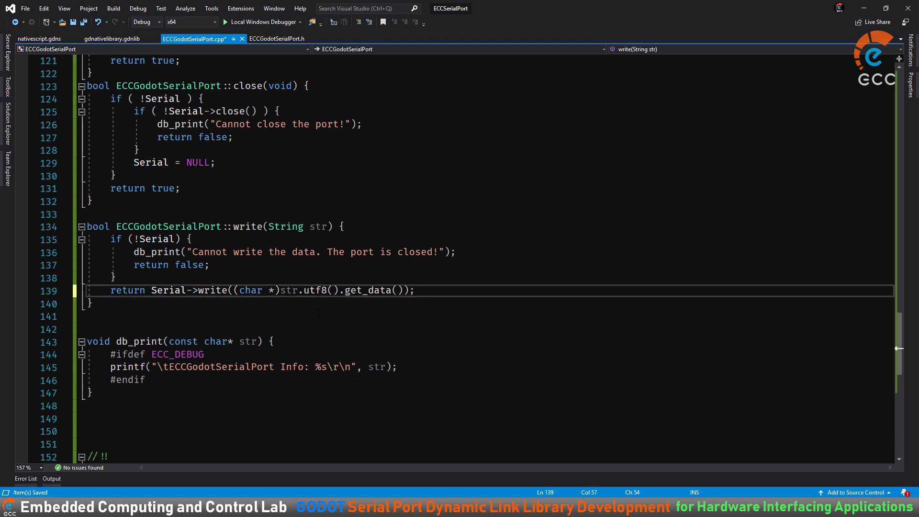
key(ctrl+shift+b)
double_click(157, 378)
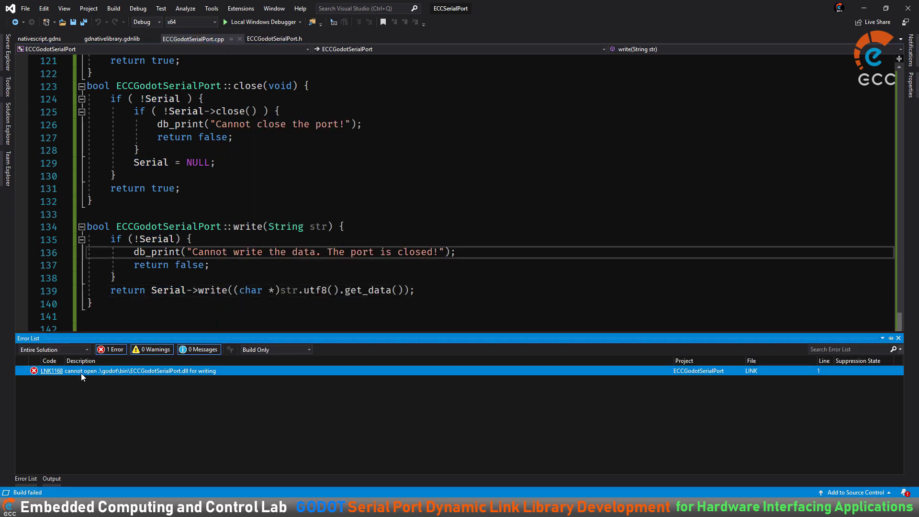
key(ctrl+shift+b)
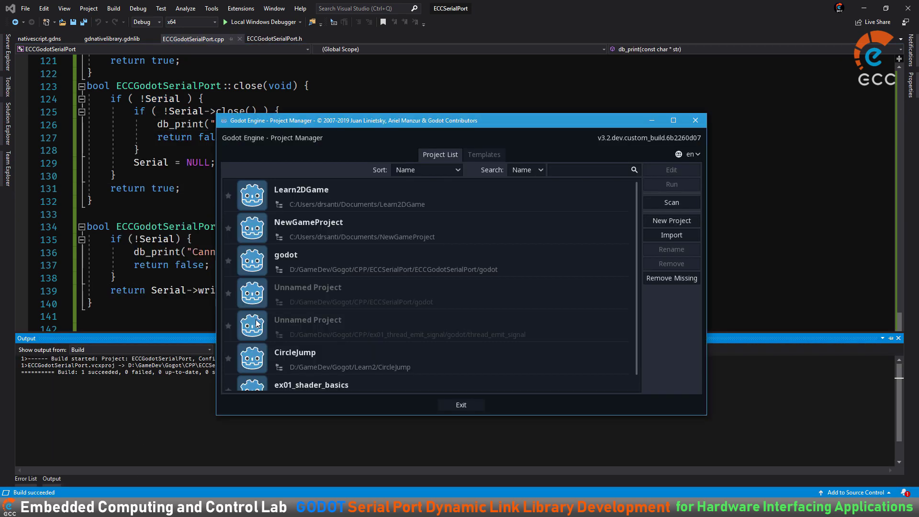
- Open the godot project and run it so 'conter: N' messages reach HTerm
click(461, 405)
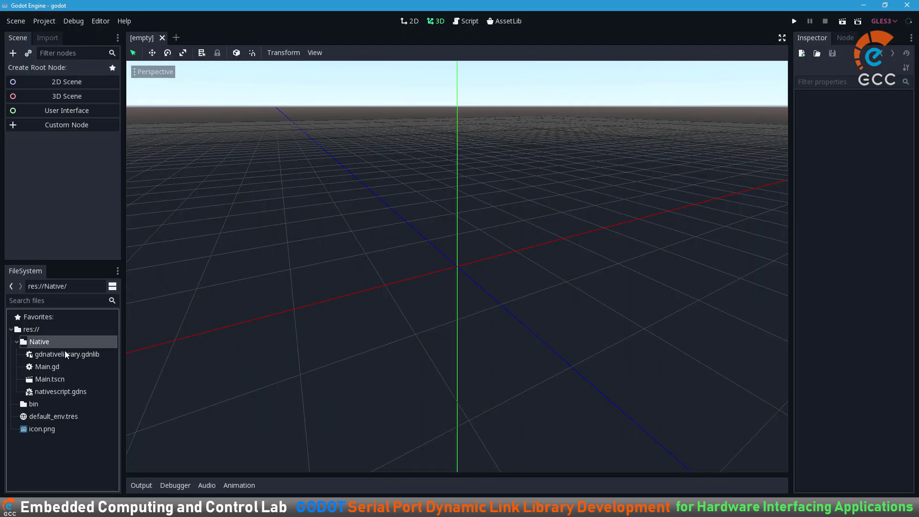
key(alt+Tab)
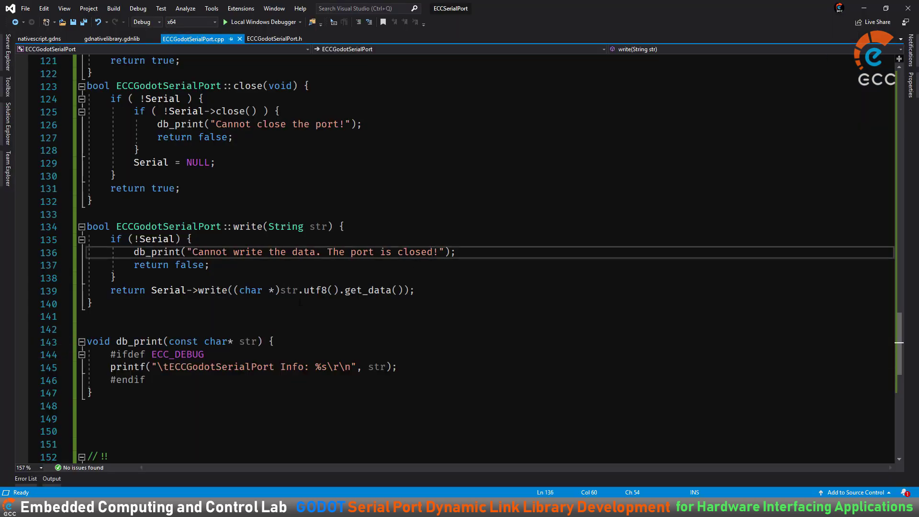
- Review the finished write() call on line 139 in the ECCGodotSerialPort header and source
click(274, 38)
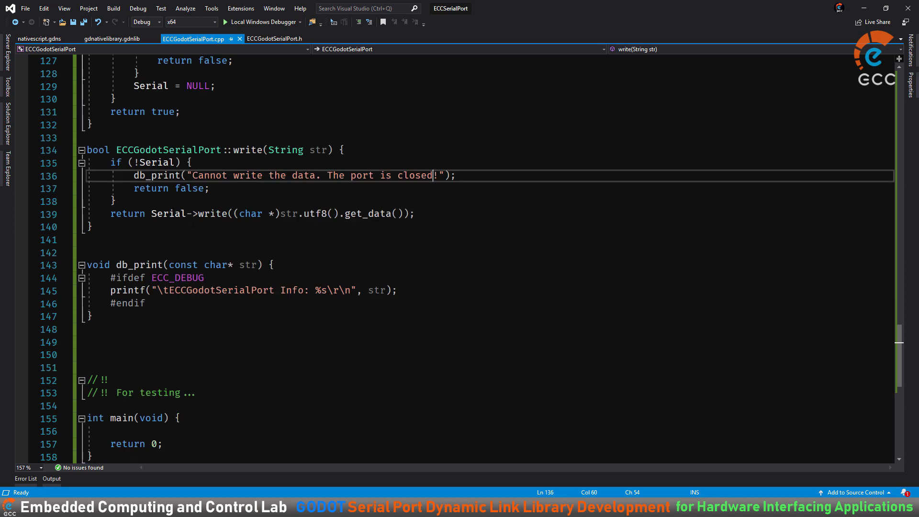
click(387, 213)
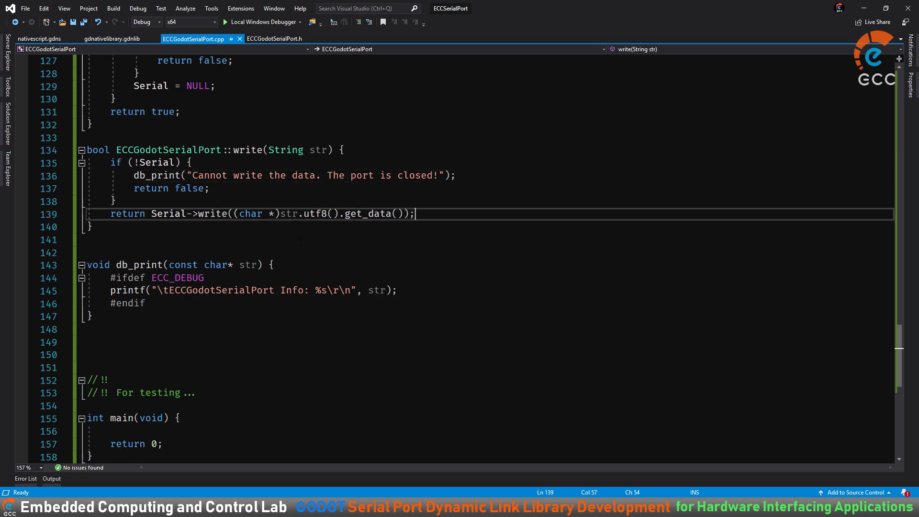
scroll(301, 243, up, 4)
scroll(301, 243, up, 4)
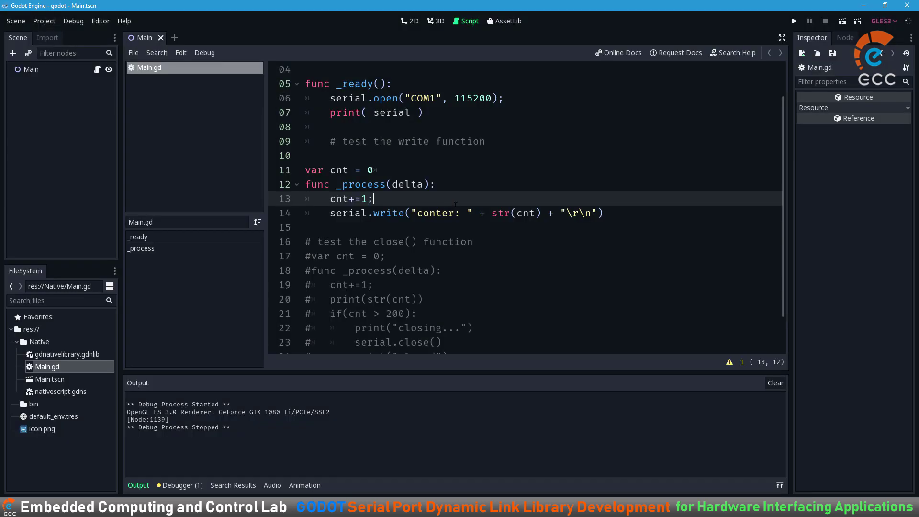
- Comment out the write test and start a 'test the received byte and line' comment
key(Return)
key(Return)
key(Return)
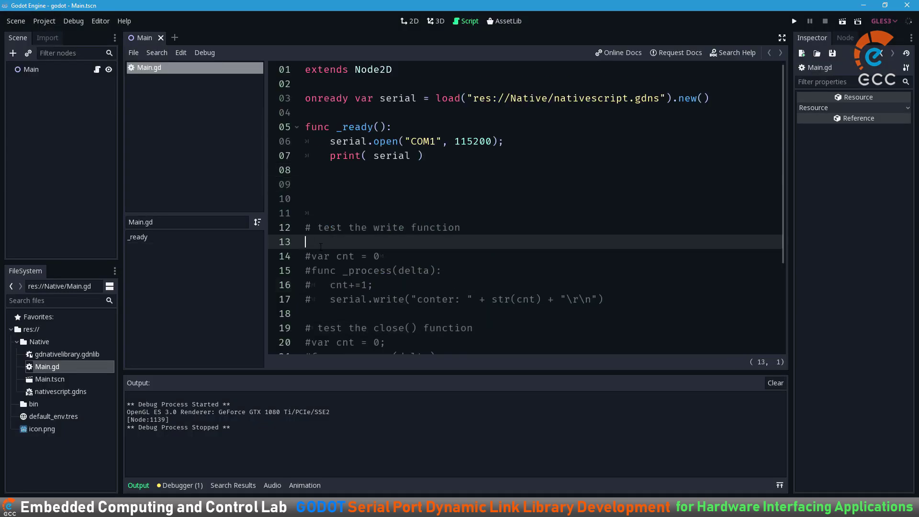
key(Return)
text(test the received byte and line)
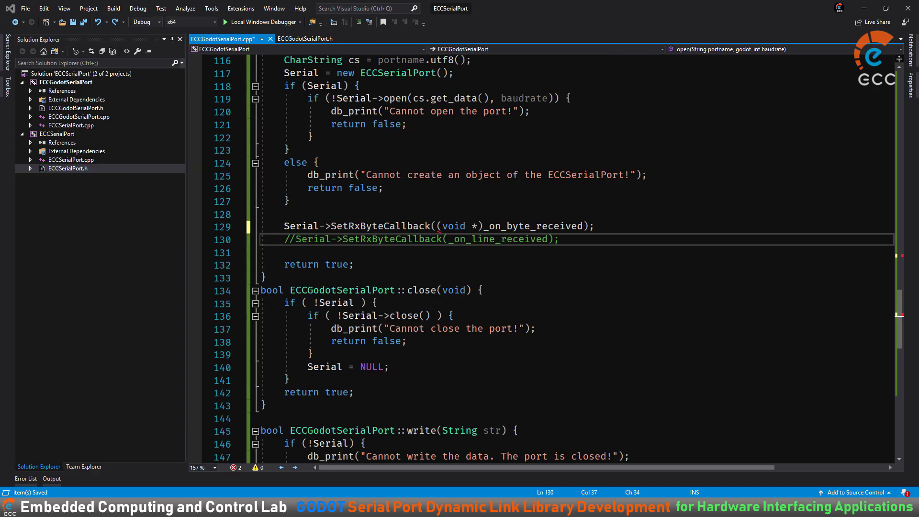
- In ECCSerialPort.h, comment out the old callback setters and add copies taking void* parameters
key(F12)
double_click(632, 258)
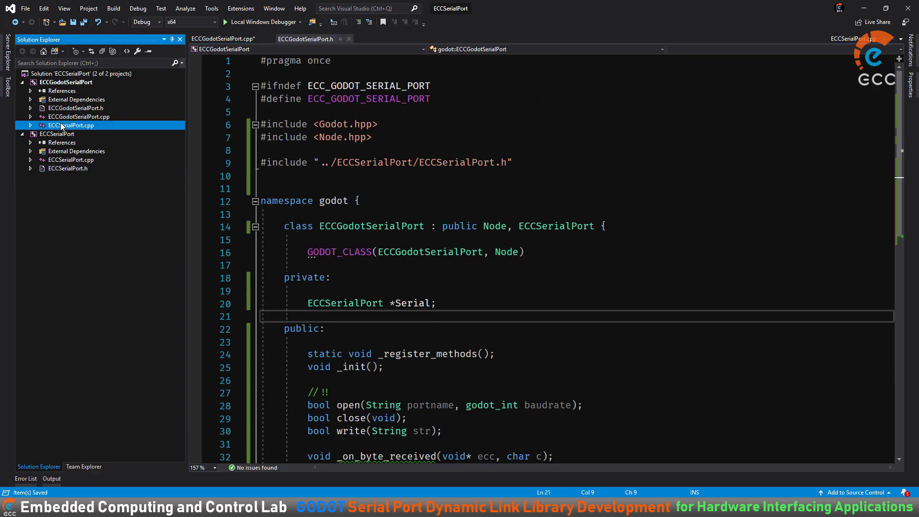
scroll(527, 239, down, 20)
drag(307, 342, 692, 355)
key(ctrl+shift+slash)
key(ctrl+v)
double_click(421, 367)
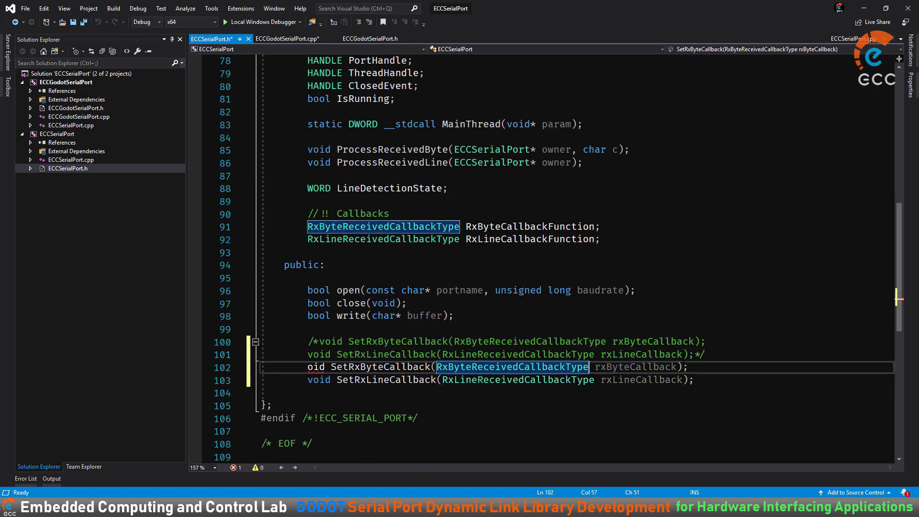
text(void *)
double_click(421, 380)
text(void)
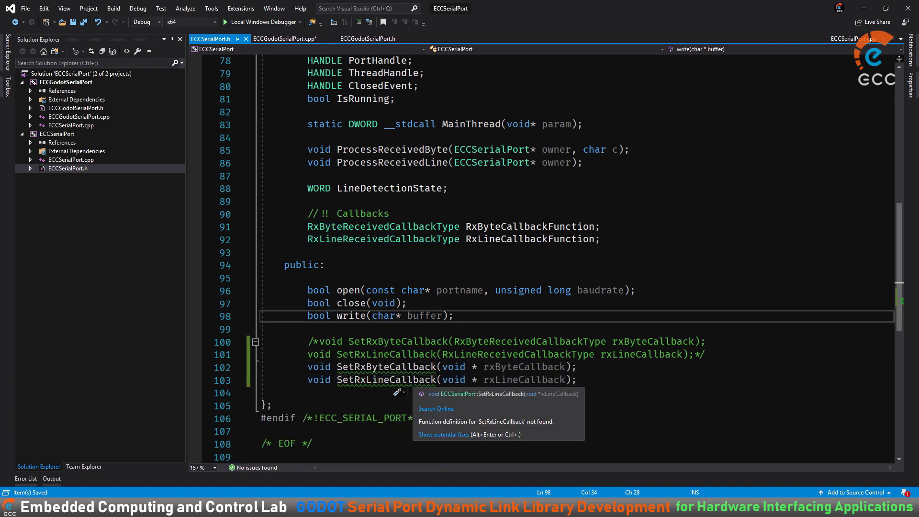
- Make the setter definitions take void* and cast to their callback types, then build
double_click(71, 159)
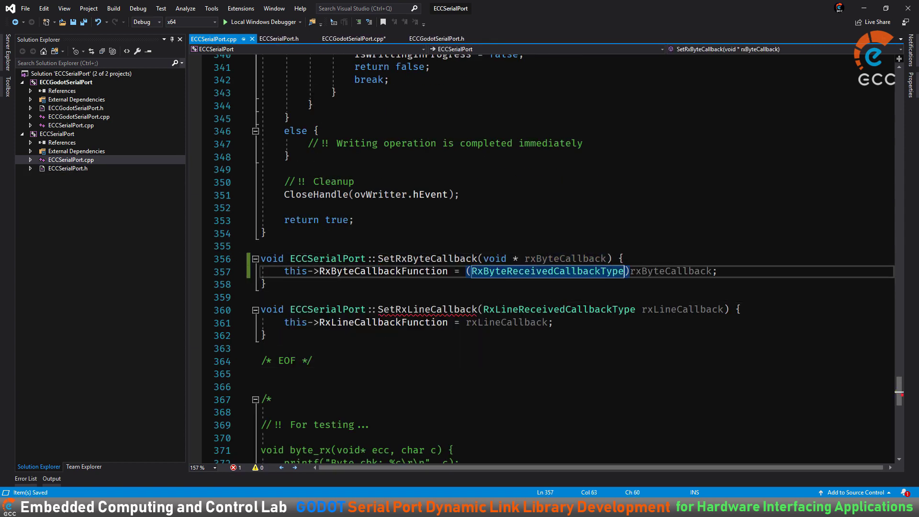
double_click(559, 309)
key(ctrl+x)
text(void *)
click(466, 322)
text(()
key(ctrl+v)
key(ctrl+shift+b)
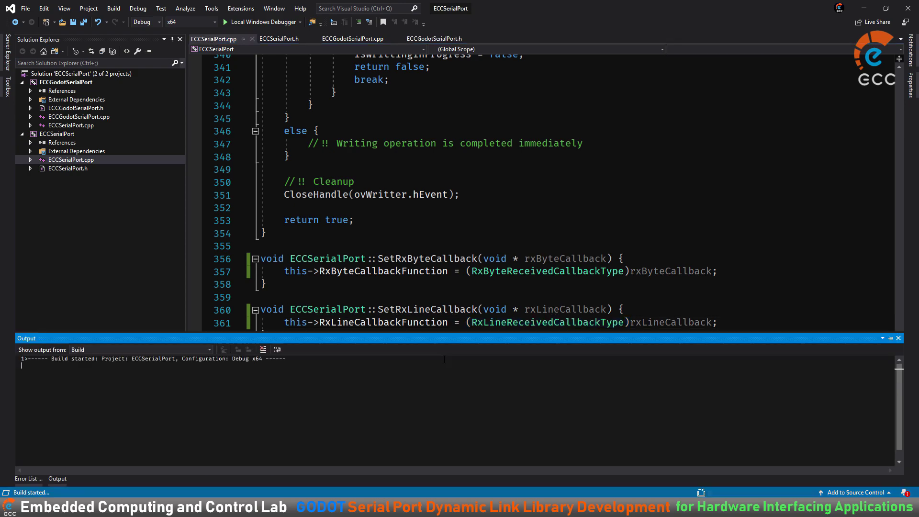
click(461, 194)
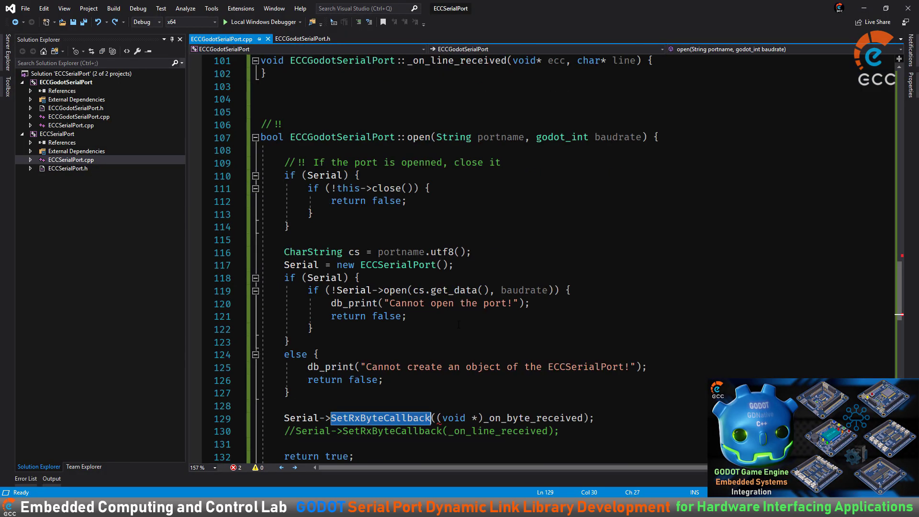
- Change the second SetRxByteCallback call in open() to SetRxLineCallback
key(ctrl+Right)
scroll(414, 412, down, 1)
scroll(482, 331, up, 4)
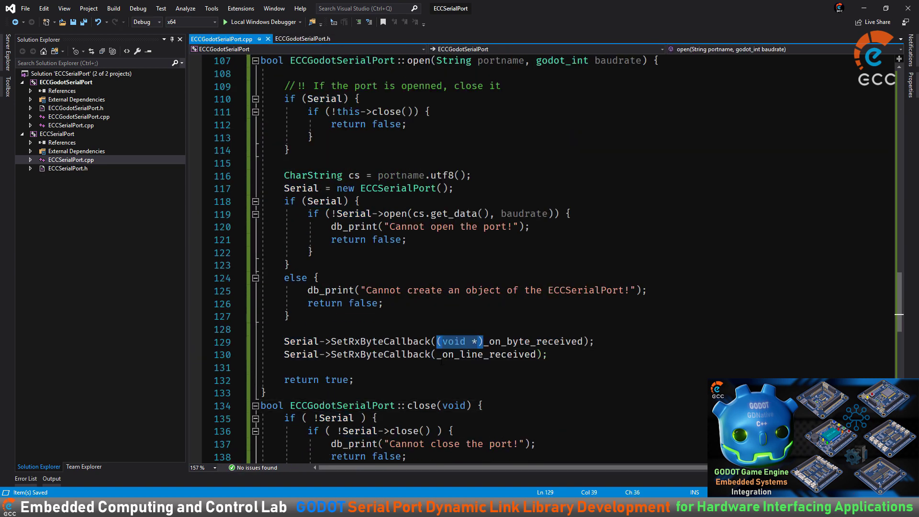
double_click(381, 354)
text(SetRxLineCallback)
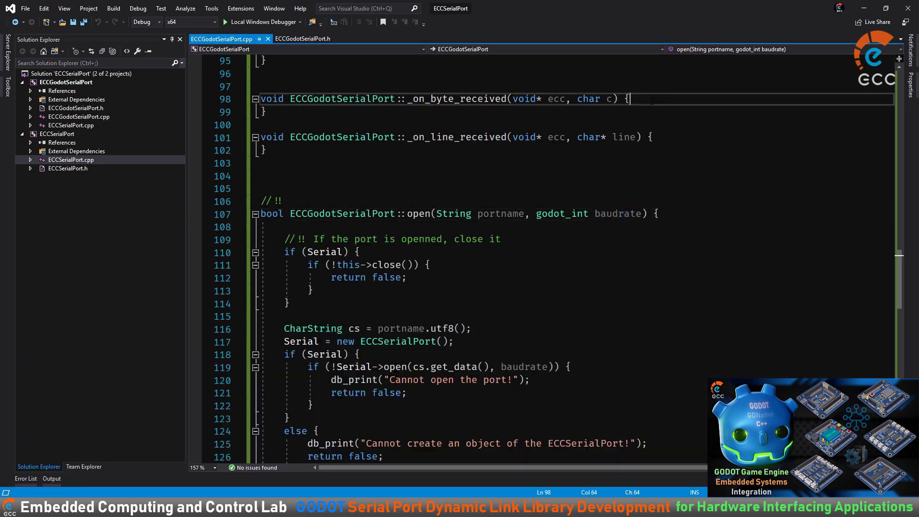
- Add printf lines naming _on_byte_received and _on_line_received to the handlers, then build the DLL
key(Return)
key(Return)
double_click(457, 98)
text(_on_byte_received() )
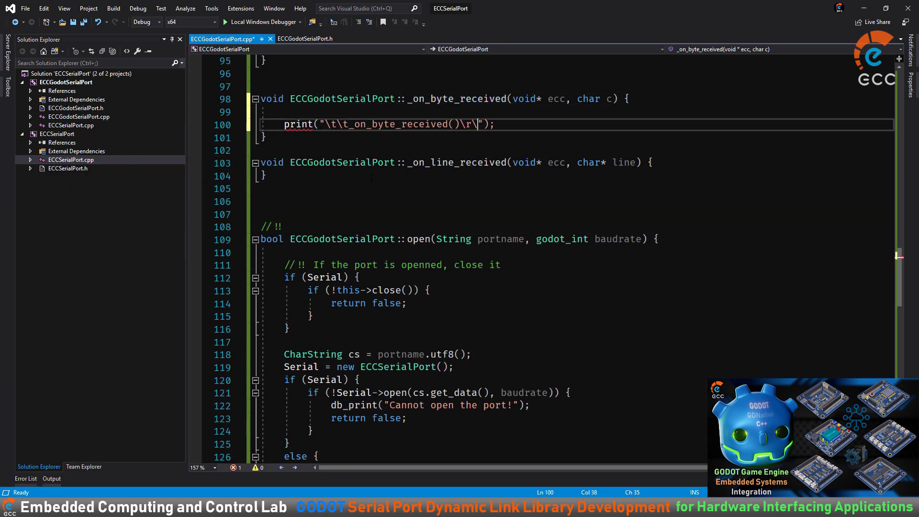
text(f)
key(ctrl+s)
double_click(402, 175)
text(t_on_line_received)
key(ctrl+shift+b)
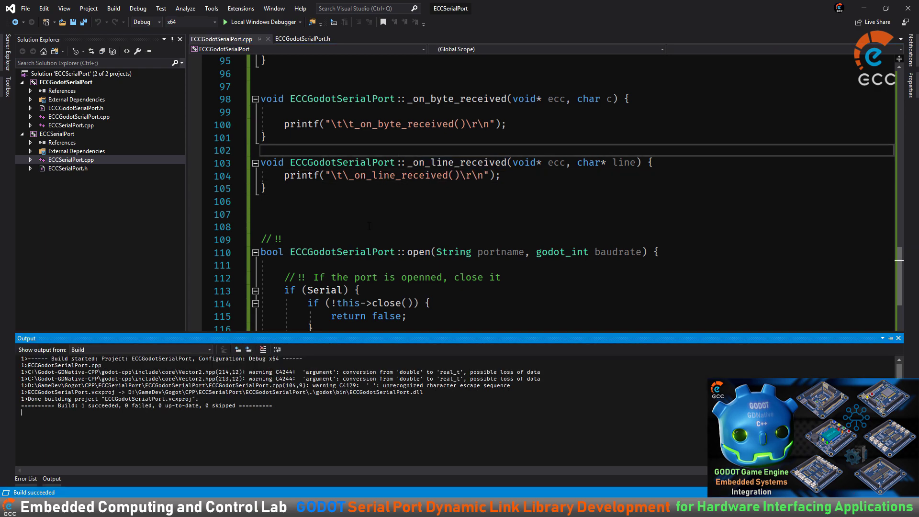
key(alt+Tab)
drag(606, 256, 605, 201)
- Comment out the write-test lines 15–18 in Main.gd and run the Godot project
key(ctrl+k)
click(605, 170)
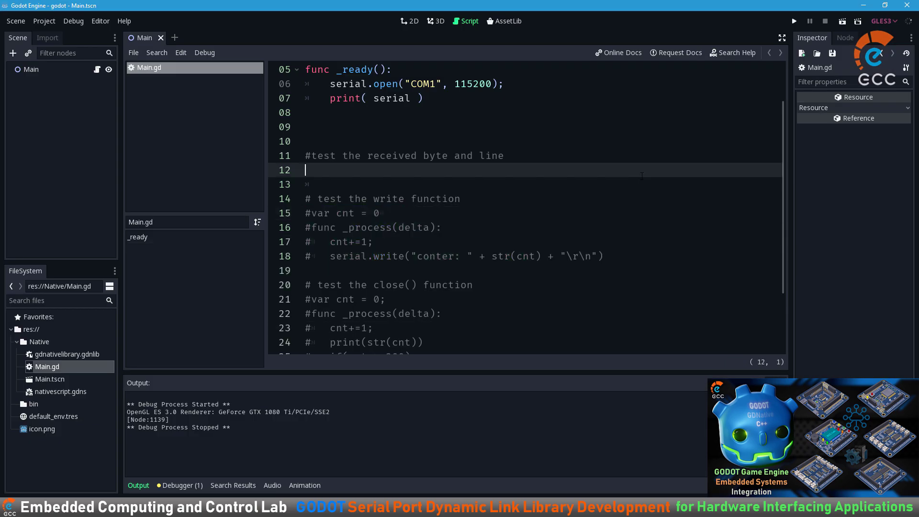
click(460, 256)
key(F5)
- Send HELLO and TEST from HTerm, check the console's handler output, then stop the run
key(alt+Tab)
text(HELLO)
key(Return)
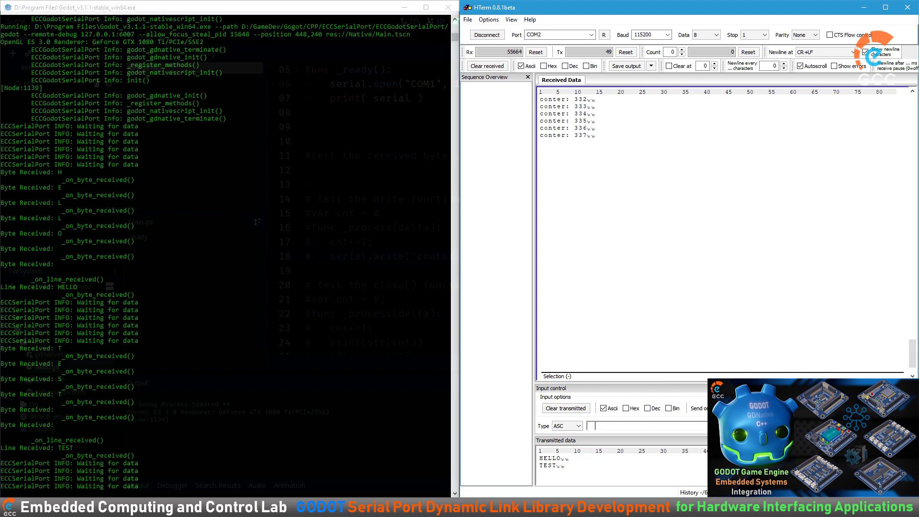
key(F8)
scroll(405, 227, up, 1)
key(alt+Tab)
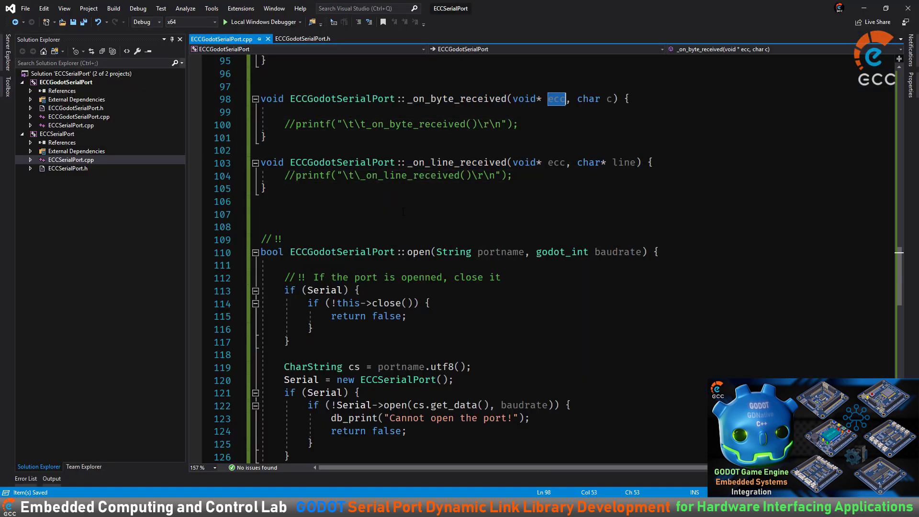
scroll(392, 196, up, 1)
- Add a comment and this->emit_signal("on_byte_received", ...) call to the byte handler
click(450, 151)
key(Return)
key(Return)
key(Up)
text(// !!)
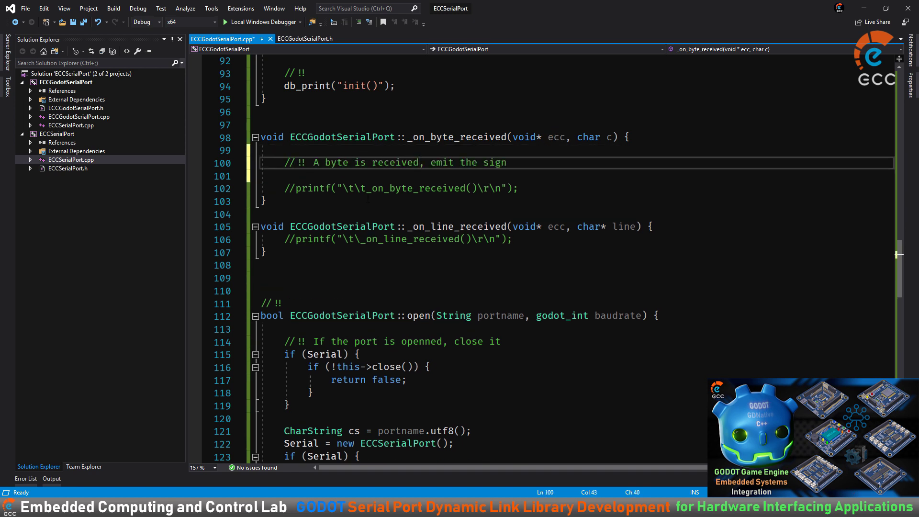
text(ved")
key(Return)
key(Return)
key(Return)
key(Up)
key(Up)
text(this-)
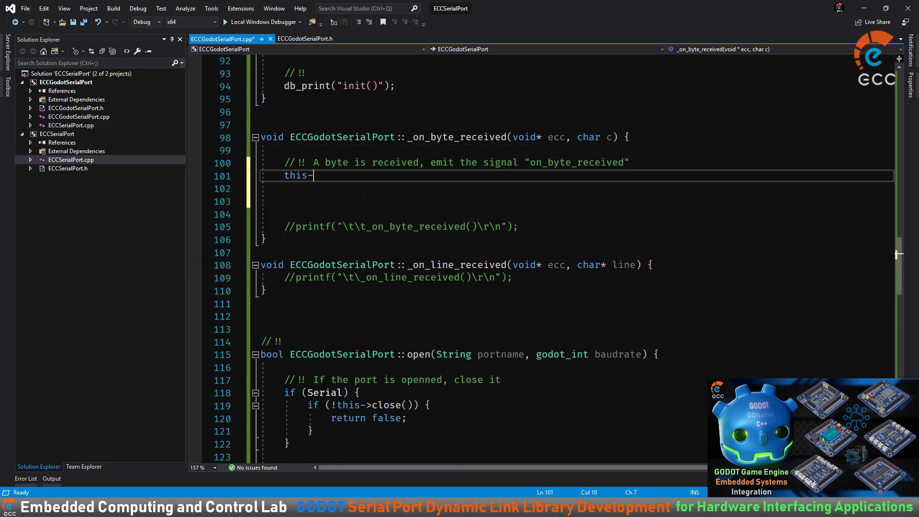
key(ctrl+Tab)
key(ctrl+Tab)
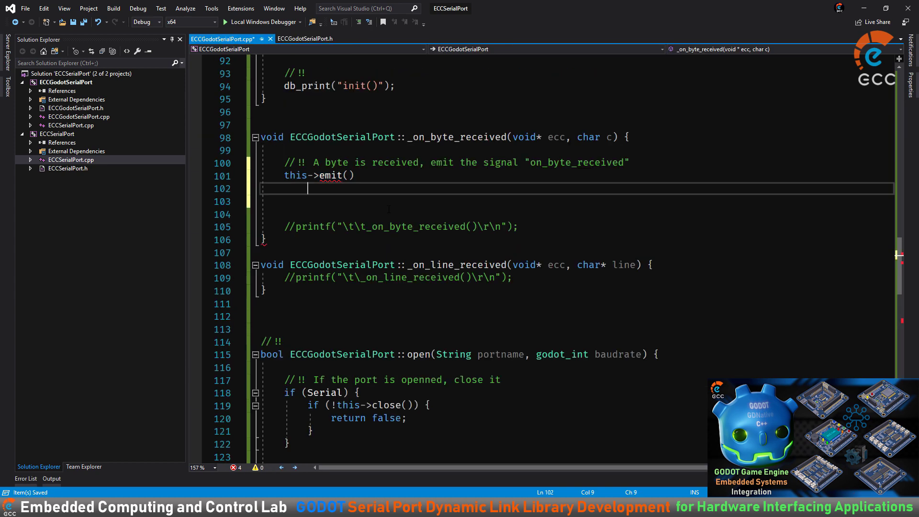
text(emi)
key(Tab)
text(("on_byte_received",)
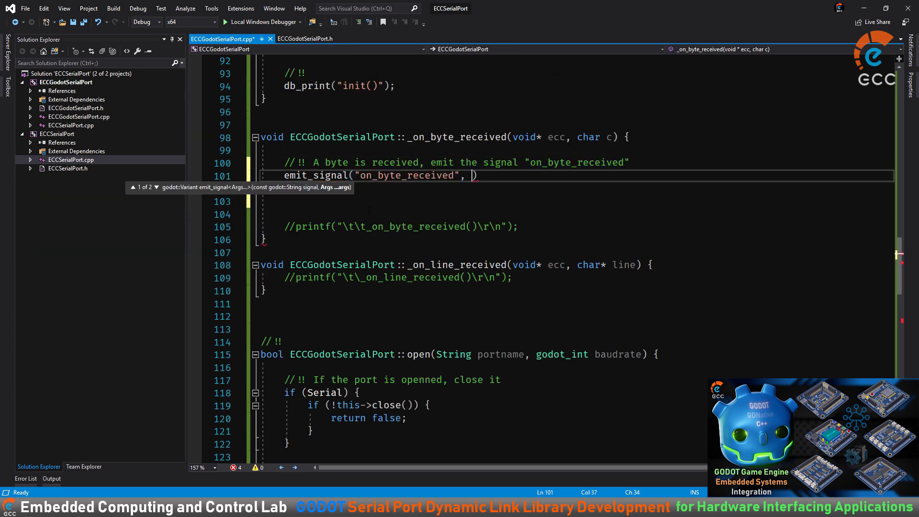
- Copy the comment and emit_signal lines into the line handler, changing byte to line
drag(284, 162, 489, 175)
key(ctrl+c)
click(284, 278)
key(ctrl+v)
double_click(337, 290)
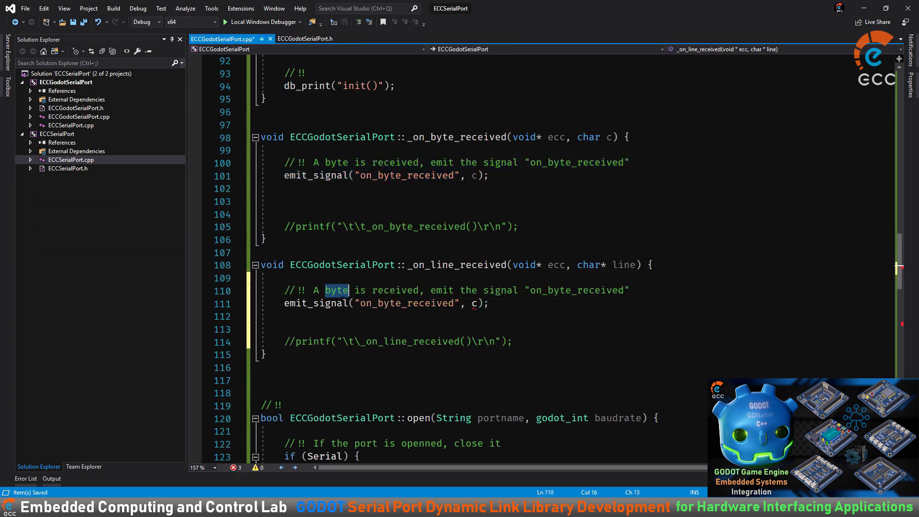
drag(560, 290, 571, 290)
text(line)
double_click(474, 303)
text(line)
- Build, make the handlers static in the header to fix the cast error, then open ECCSerialPort.h
key(ctrl+shift+b)
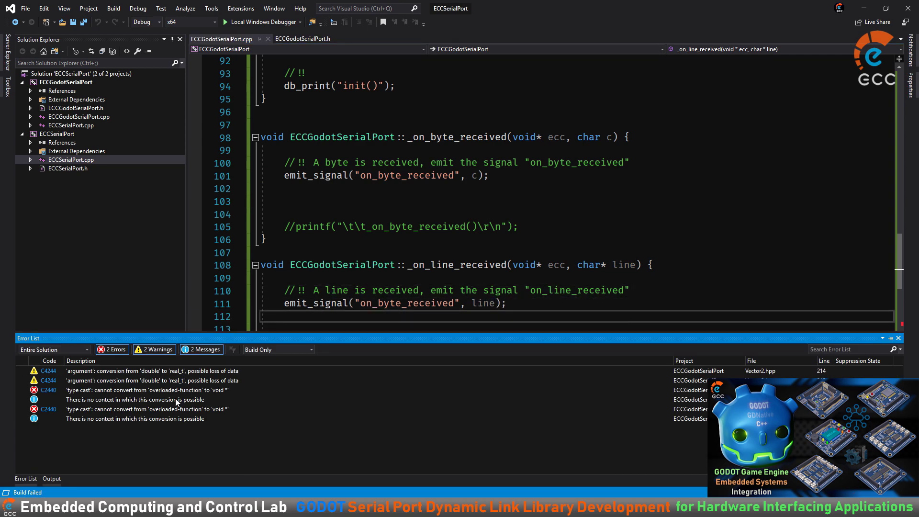
double_click(175, 398)
click(302, 38)
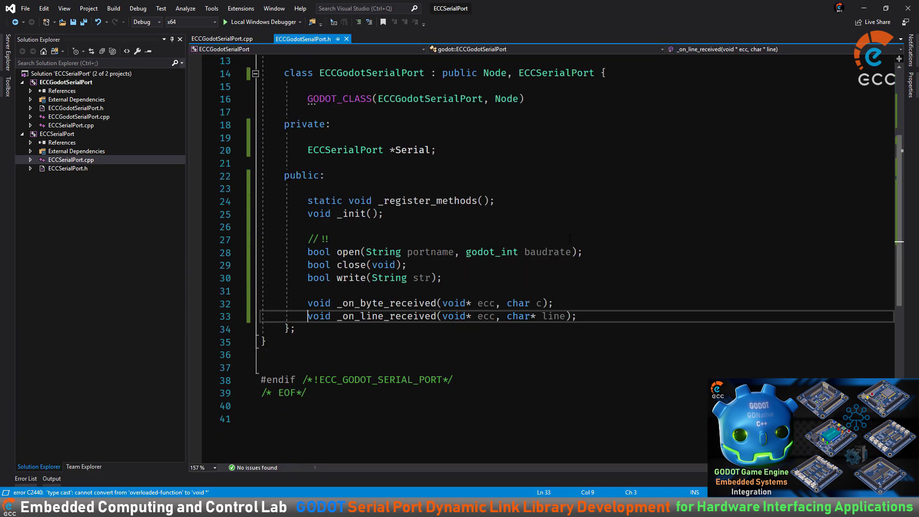
text(static)
click(307, 302)
text(static)
key(ctrl+shift+b)
double_click(175, 398)
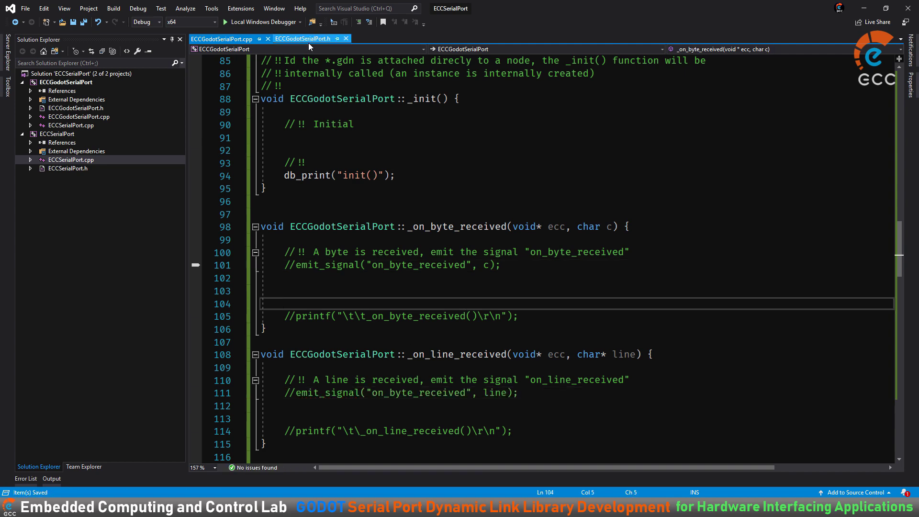
double_click(68, 168)
scroll(526, 239, down, 20)
scroll(526, 239, down, 4)
- Declare a void Owner member in ECCSerialPort.h's public section and save
click(325, 264)
key(Return)
key(Return)
text(void O)
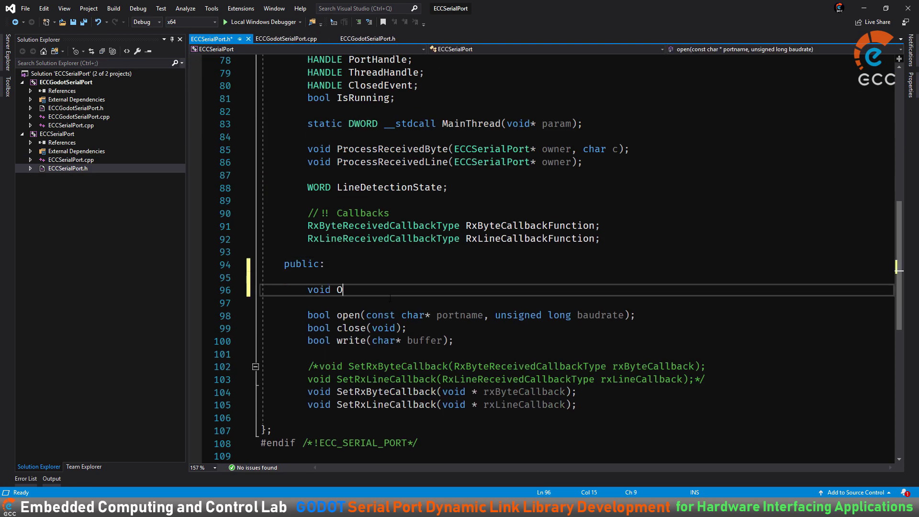
text(;)
key(ctrl+s)
- Set Owner = this in ECCGodotSerialPort.cpp and emit the signal through an eccGodot cast
key(ctrl+Tab)
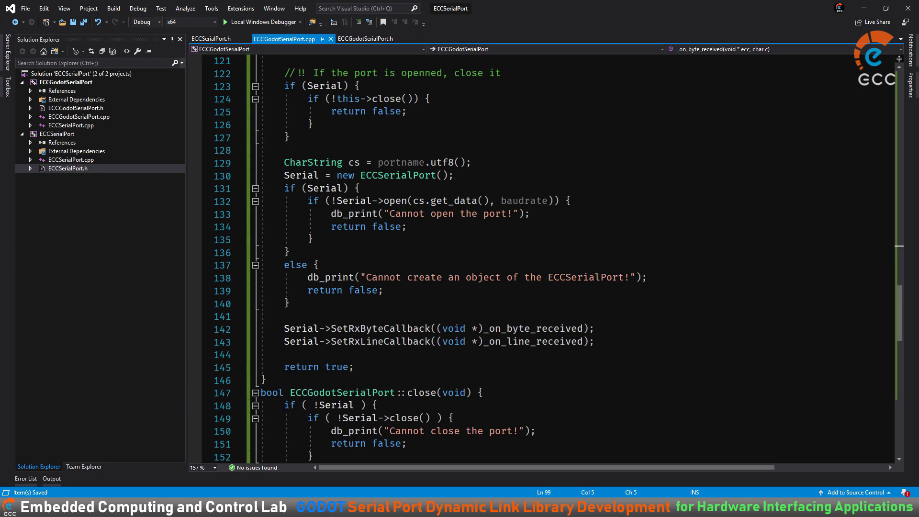
text(Owner = th)
key(ctrl+z)
key(ctrl+z)
key(ctrl+z)
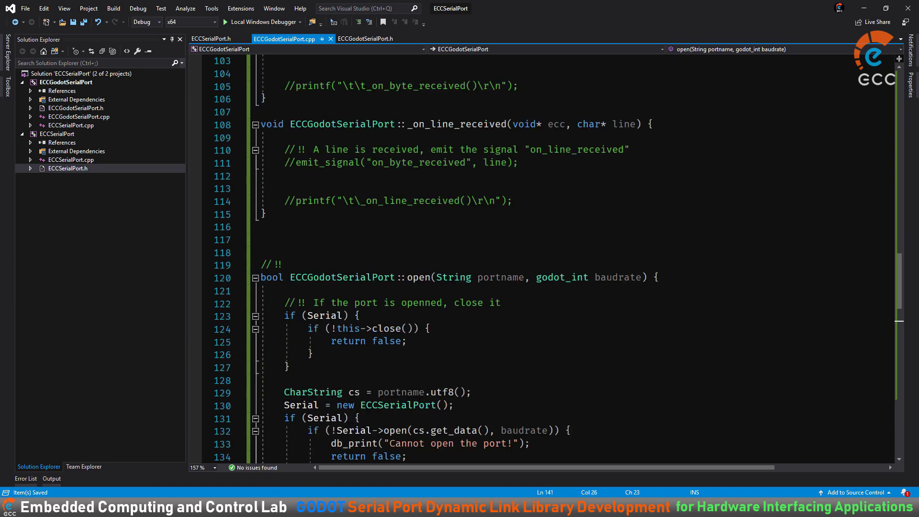
key(ctrl+z)
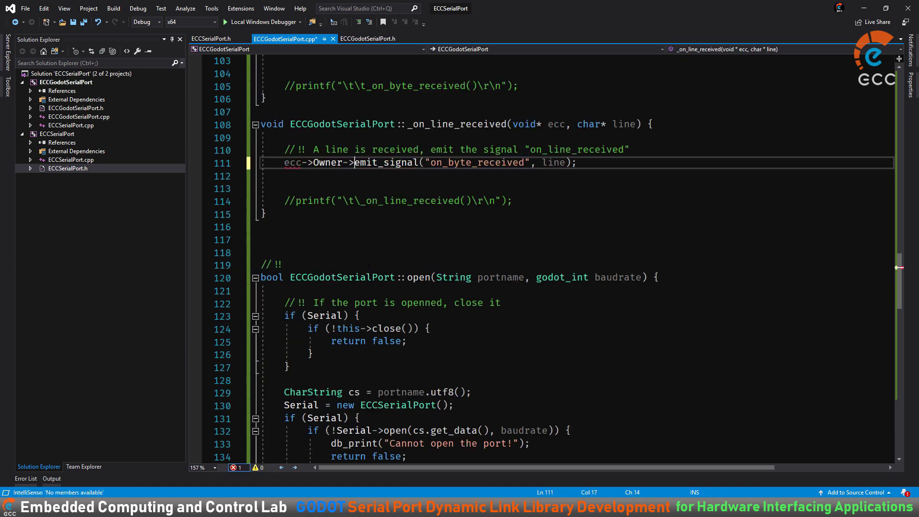
key(ctrl+Return)
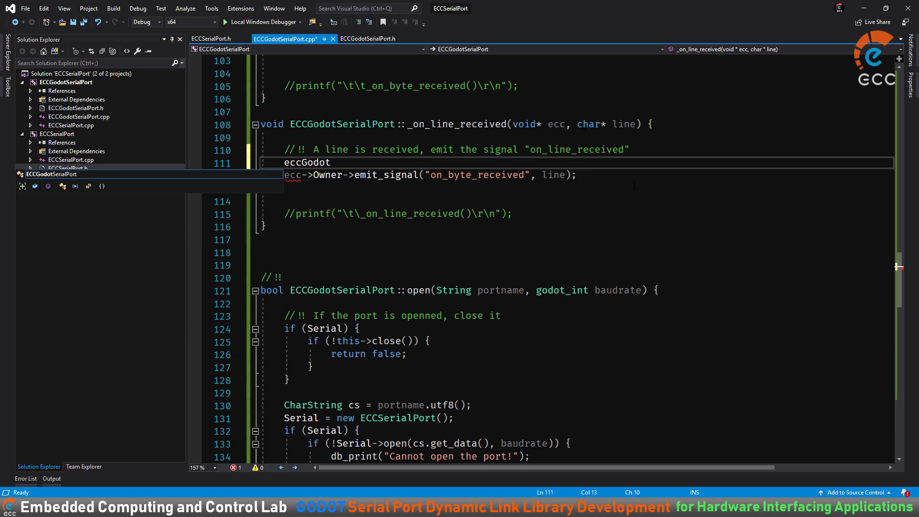
key(ctrl+v)
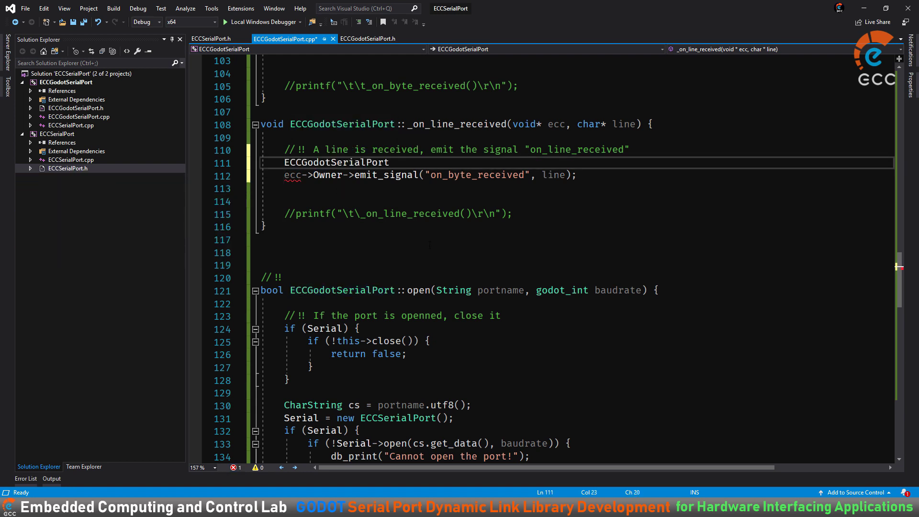
text(ecc;)
key(Down)
key(Home)
key(ctrl+Right)
text(Godot)
key(ctrl+s)
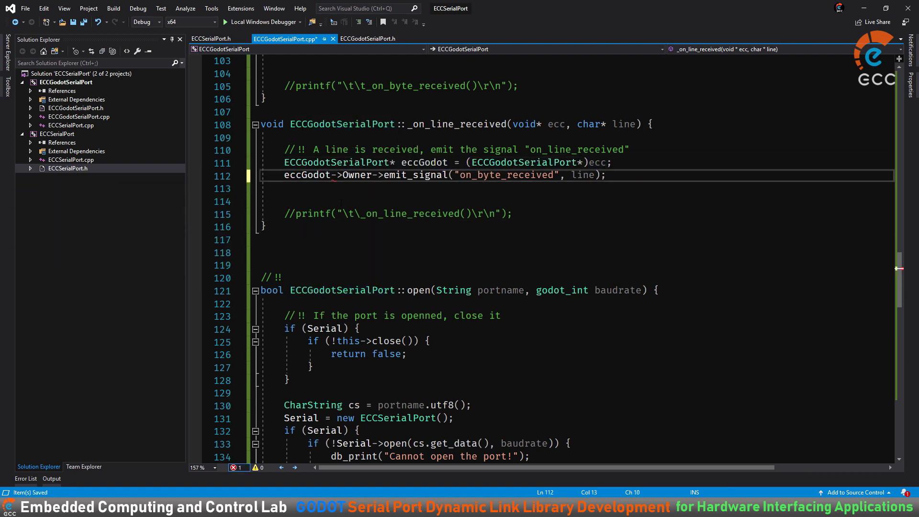
- Cast ecc to an ECCSerialPort pointer named ecc_ before the emit call and save
key(Up)
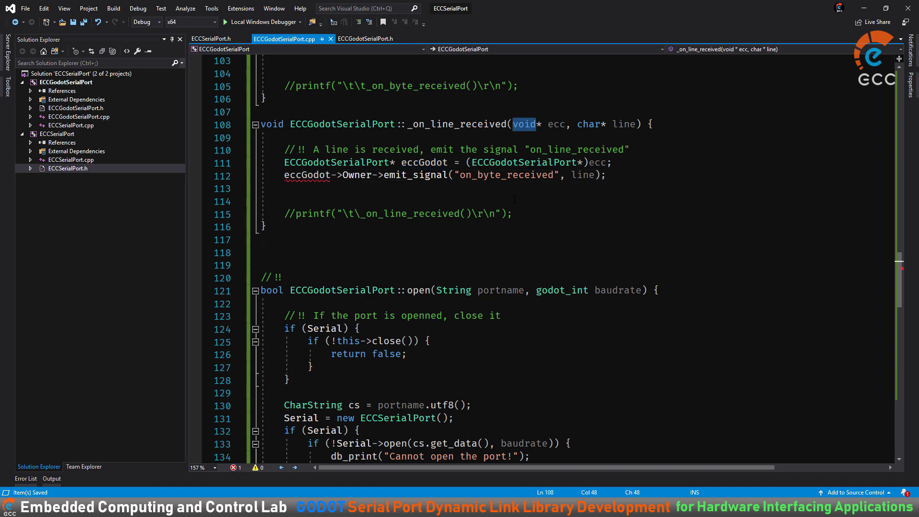
key(Home)
key(ctrl+shift+Right)
text(ECCS)
key(Tab)
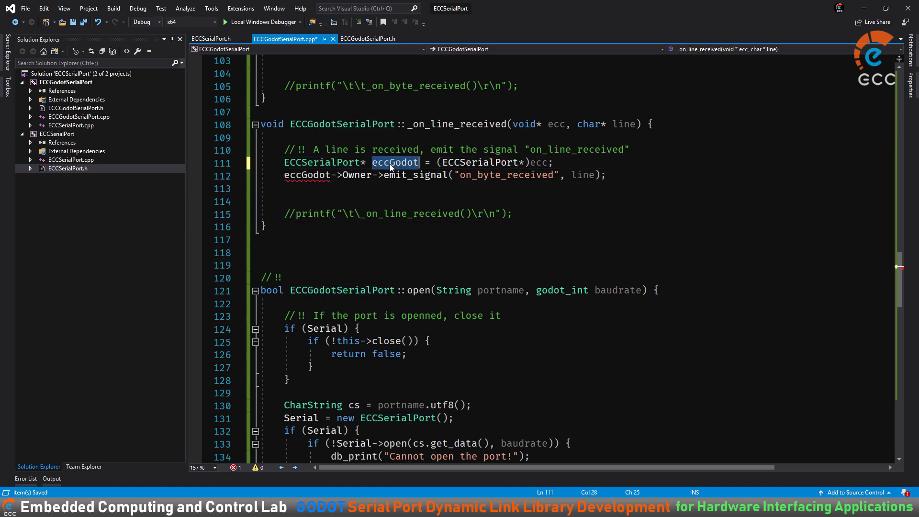
key(Down)
key(Home)
key(ctrl+shift+Right)
text(ecc_)
key(Down)
key(ctrl+s)
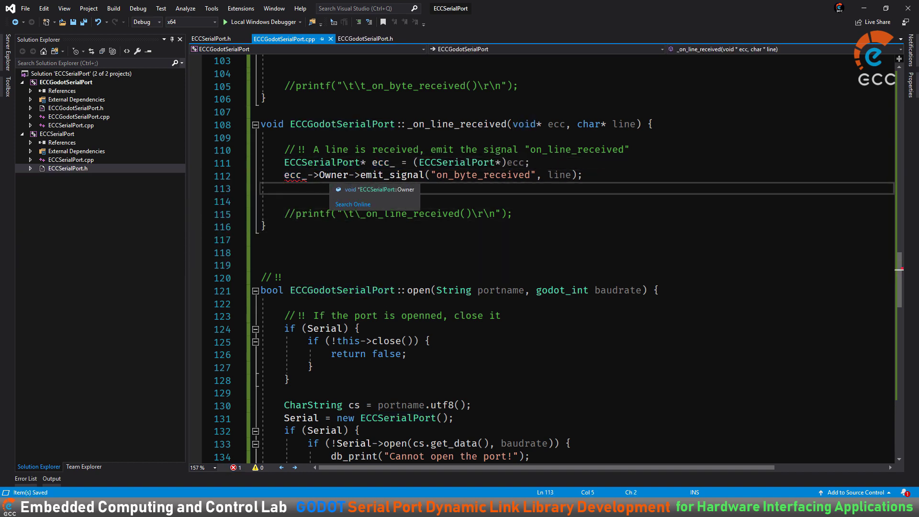
key(Up)
key(ctrl+Return)
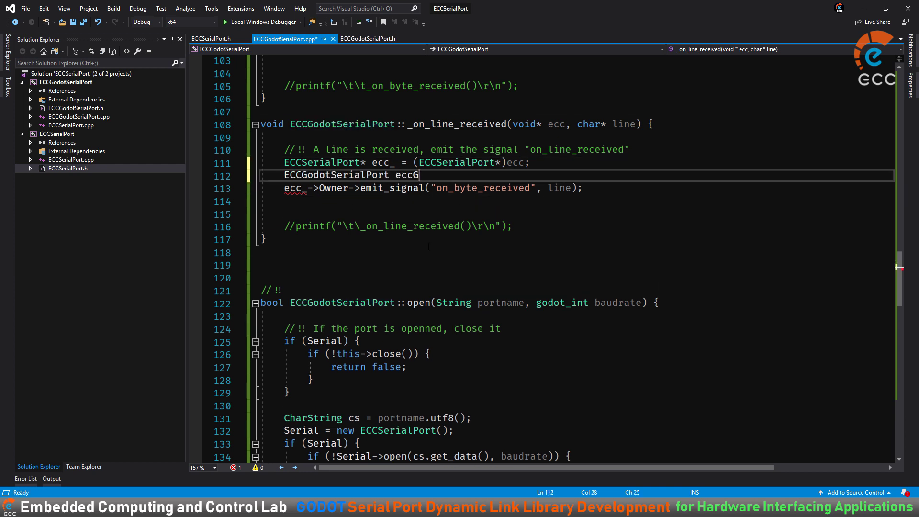
key(Up)
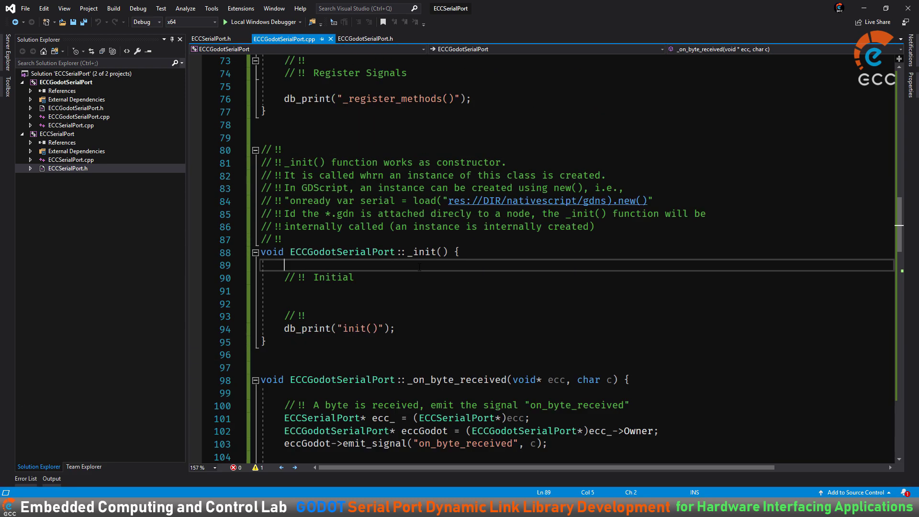
- Add a register_signal<ECCGodotSerialPort>() call under Register Properties in _register_methods
scroll(419, 267, up, 7)
click(446, 300)
key(Return)
text(register_signal)
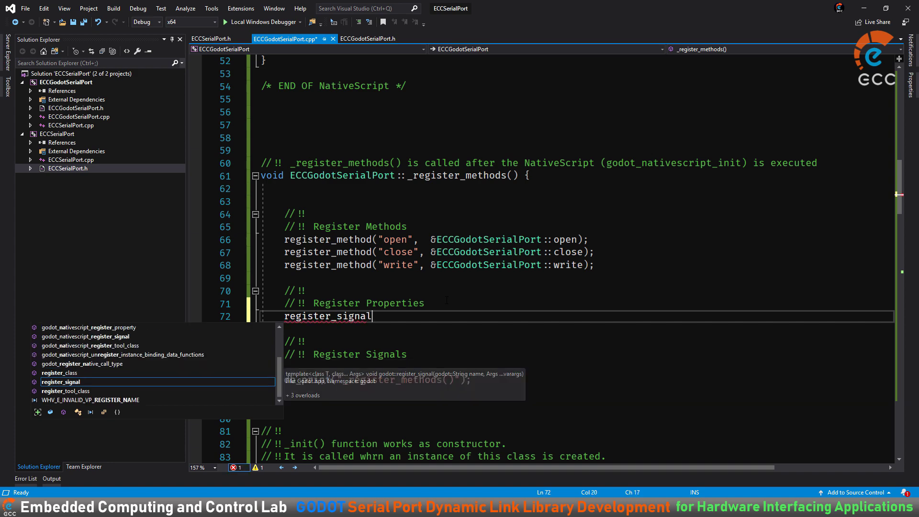
text(<ECCGodotSerialPort>();)
key(Left)
key(Left)
key(Left)
text(ECCGodotSerialPort)
- Rename the emitted signals to byte_received and line_received in the emit_signal calls, and save
scroll(476, 305, down, 6)
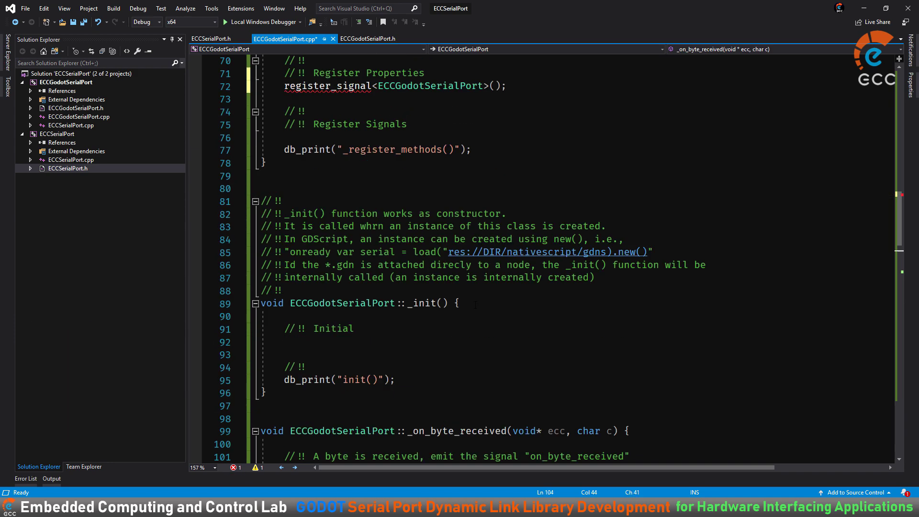
scroll(475, 304, down, 10)
double_click(454, 227)
text(byte_received)
text(line)
click(285, 290)
key(ctrl+s)
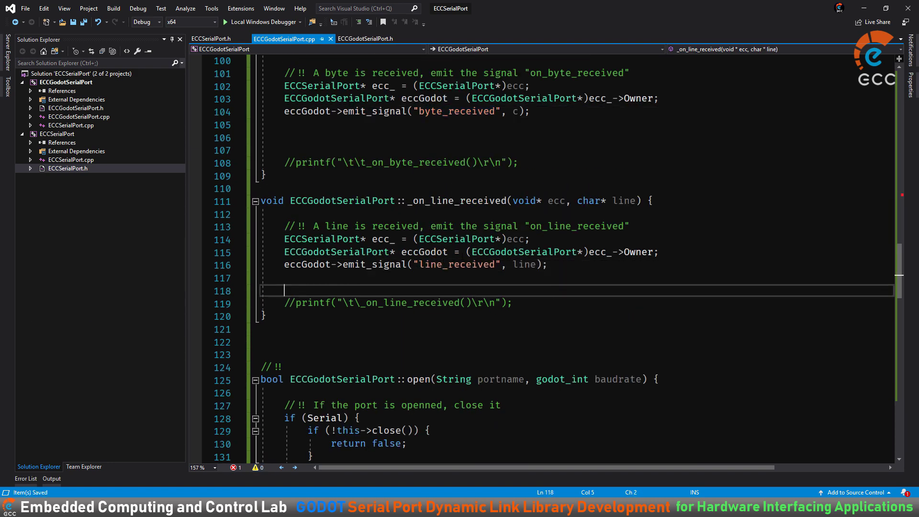
- Give register_signal the quoted "byte_received" name and its node and STRING type arguments, then duplicate the line
key(ctrl+z)
scroll(472, 221, up, 13)
text(node", GODOT_VA)
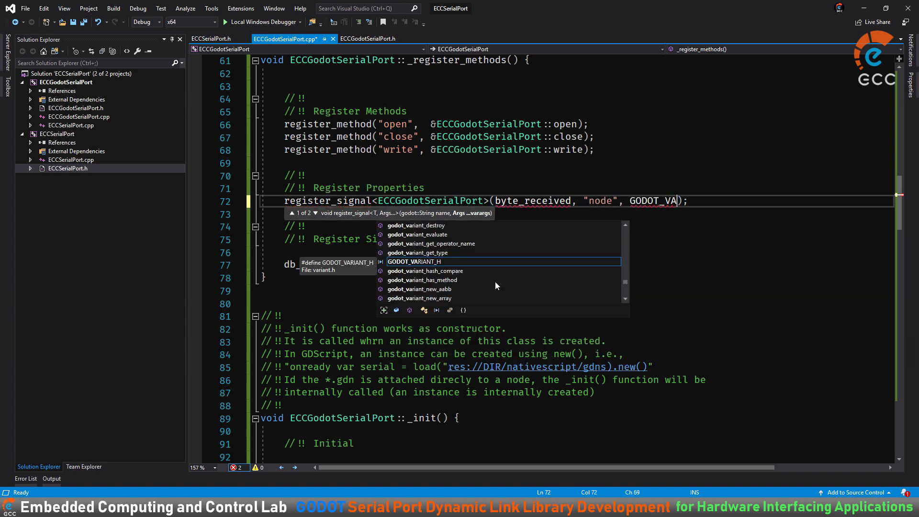
text(RIANT_TY)
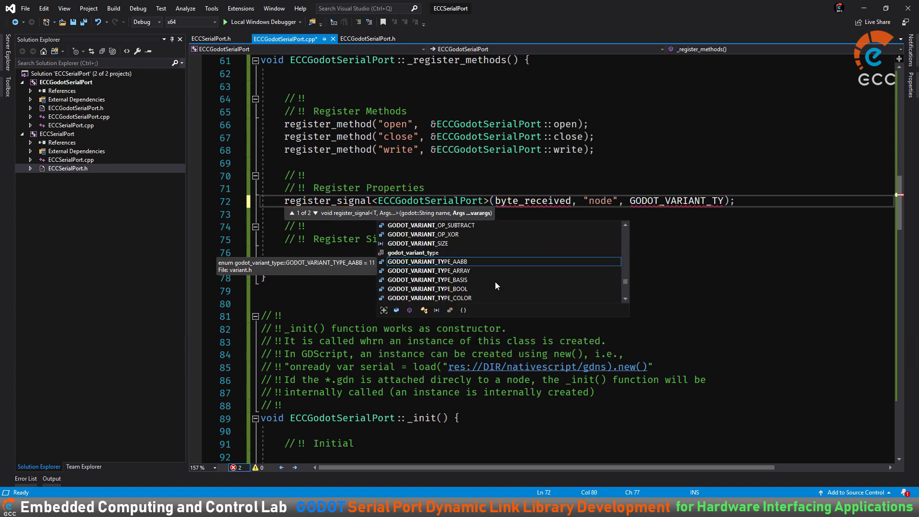
text(PE_OB)
key(Tab)
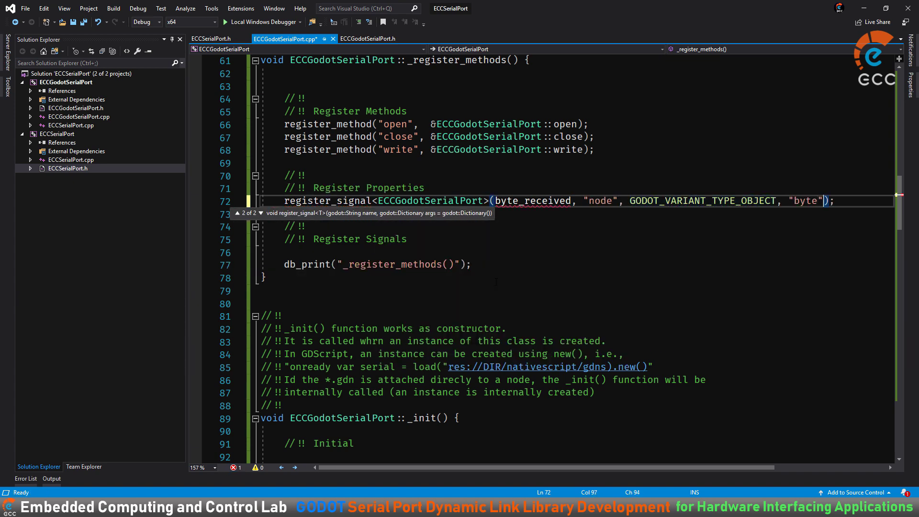
text(, GODOT_VARIANT_TYPE_STRING);)
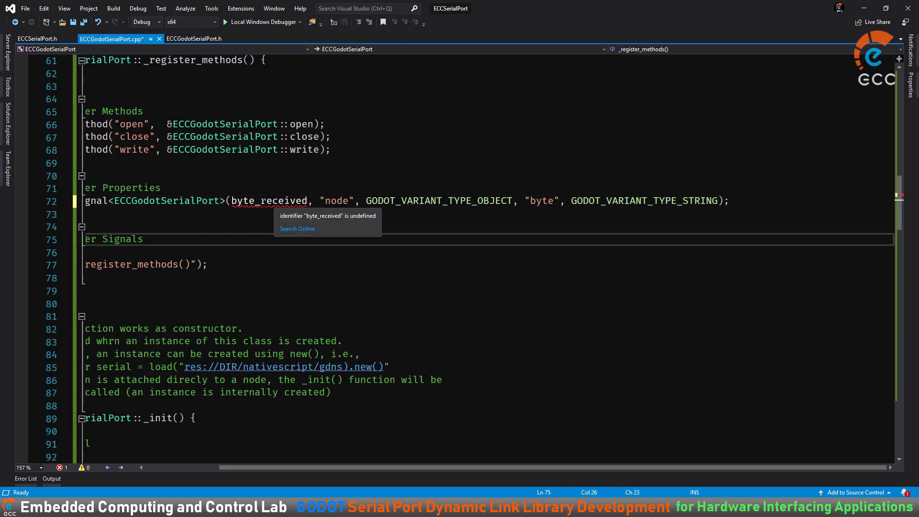
click(321, 200)
text(")
click(403, 201)
text(")
key(ctrl+s)
key(ctrl+d)
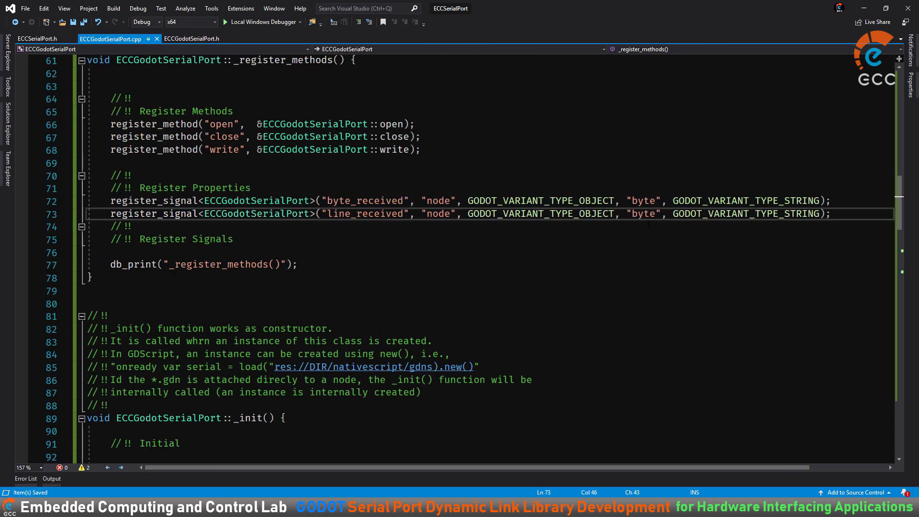
- Make the byte argument GODOT_VARIANT_TYPE_INT and cast c to (godot_int) in the byte emit call
double_click(789, 201)
text(GODOT_VARIANT_TYPE_BY)
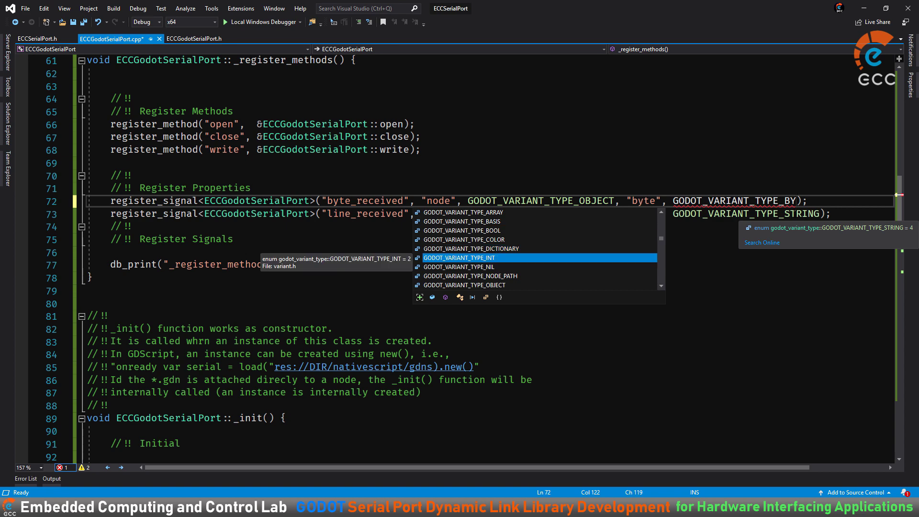
key(Tab)
scroll(331, 300, down, 9)
click(341, 264)
text((godot_int))
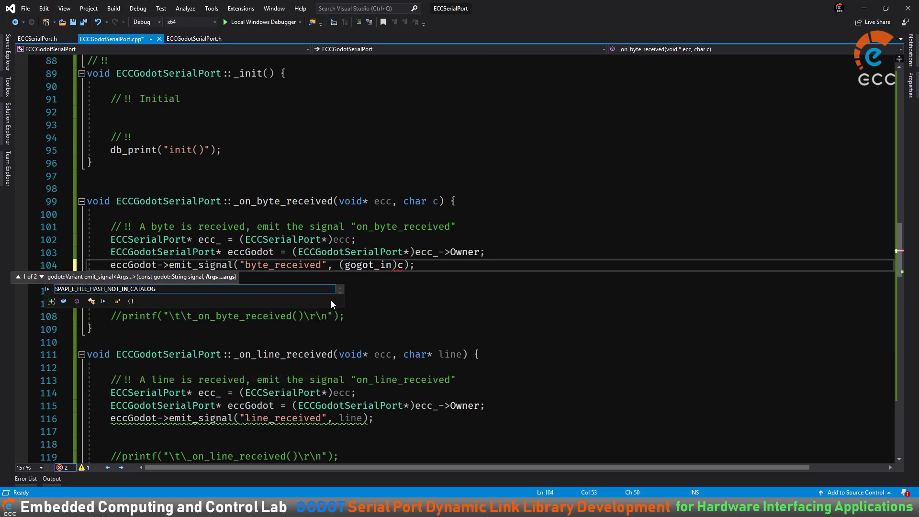
click(363, 315)
key(ctrl+s)
- Cast line to (String) in the line emit call, build, and rearrange the register_signal lines
scroll(310, 286, down, 1)
click(339, 379)
text((String))
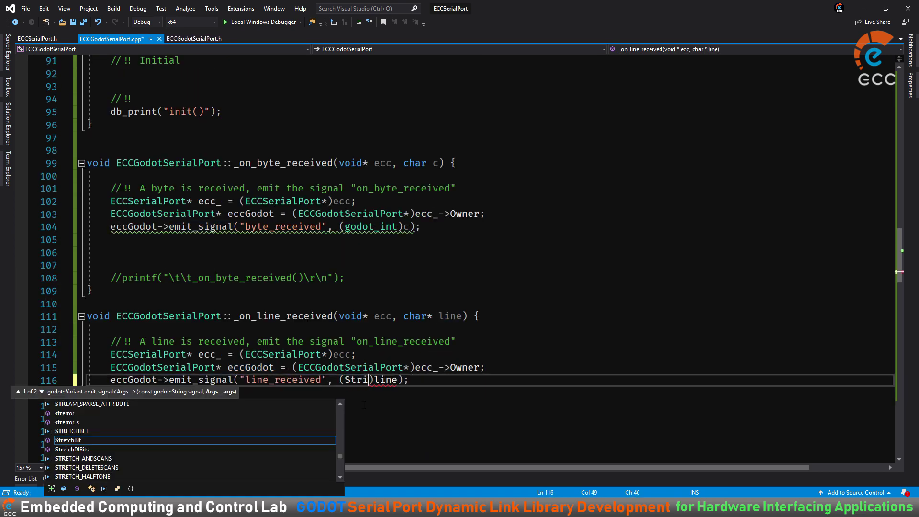
key(ctrl+shift+b)
click(377, 239)
scroll(377, 240, up, 11)
scroll(377, 239, down, 1)
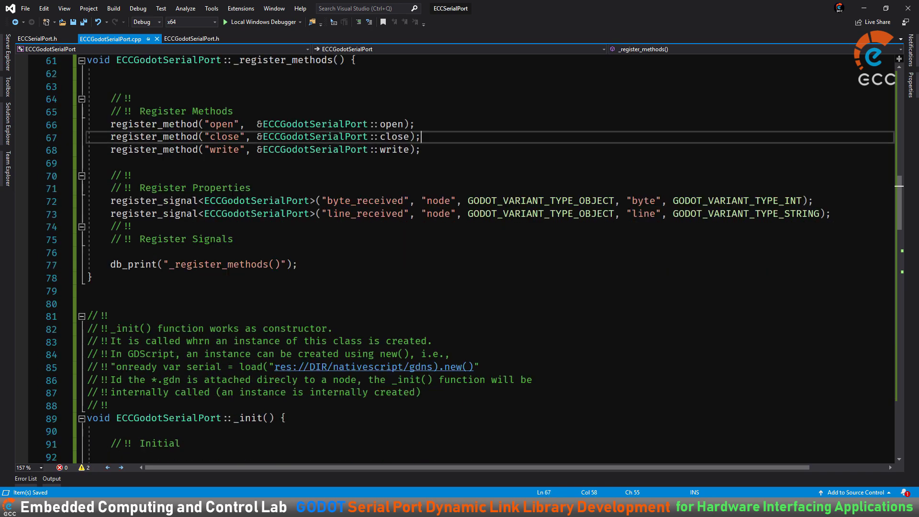
drag(88, 201, 89, 227)
key(ctrl+x)
click(377, 242)
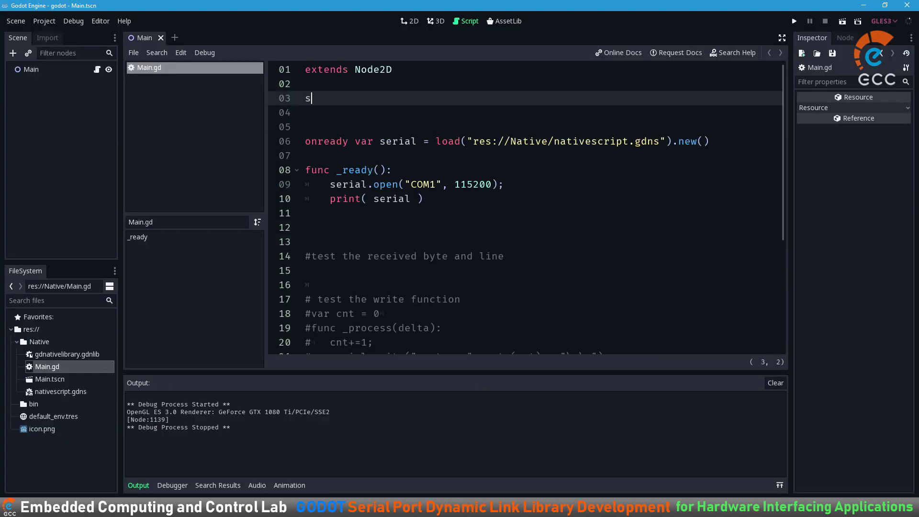
- Add a serial.connect call in _ready, checking the connect() documentation along the way
text(signal)
key(BackSpace)
key(BackSpace)
key(BackSpace)
click(325, 213)
key(Tab)
text(serial.co)
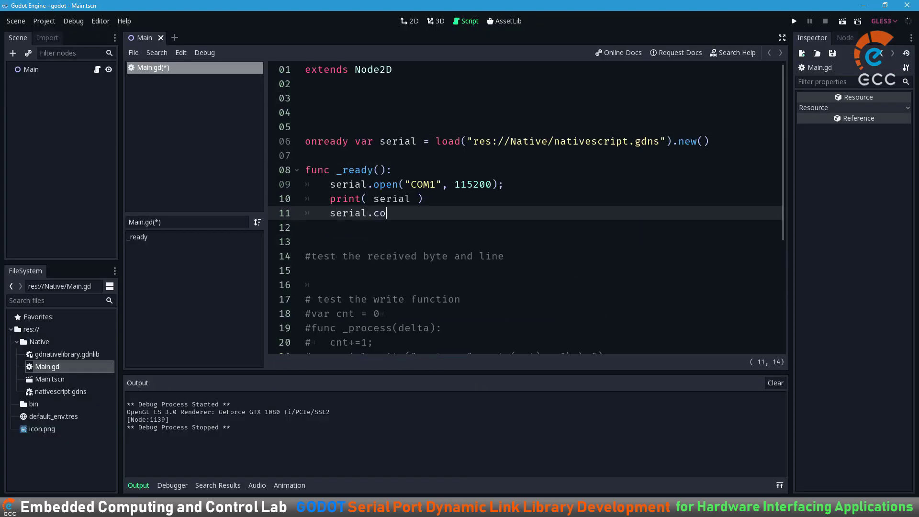
text())
key(shift+F1)
key(Return)
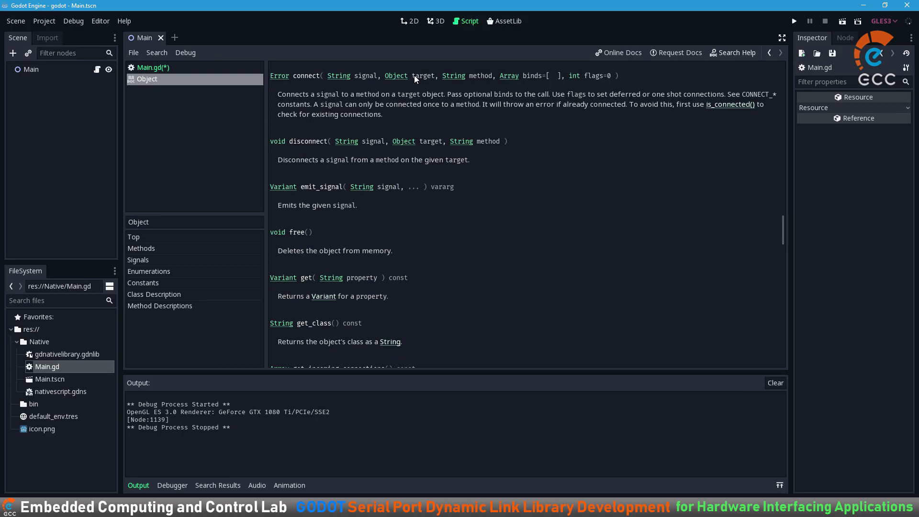
key(alt+Left)
text(s)
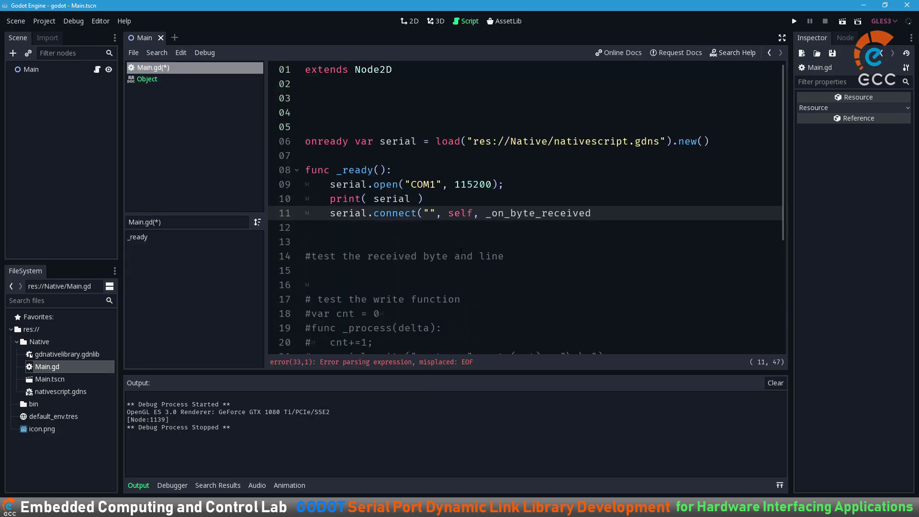
text())
- Connect "byte_received" to a new _on_byte_received(byte) handler that prints the received byte
click(428, 213)
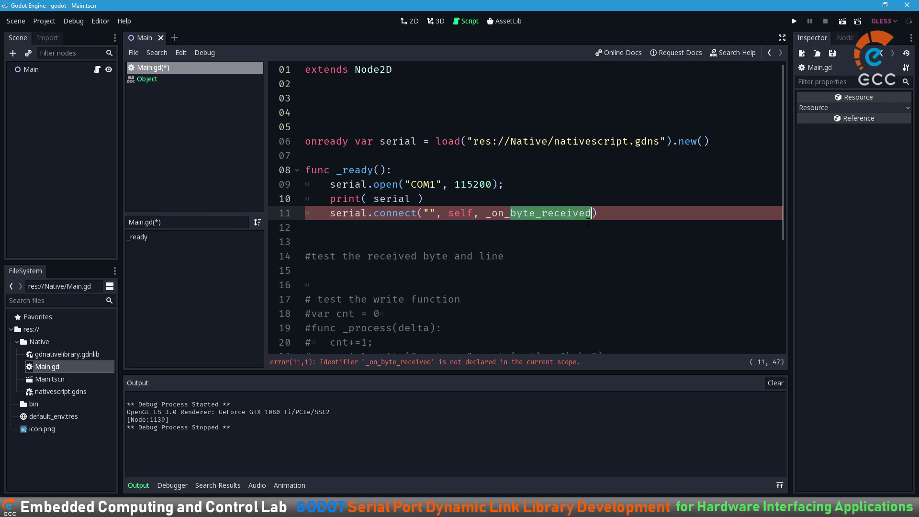
click(428, 213)
key(ctrl+v)
key(End)
key(Return)
key(Return)
text(func _on_byte_received()
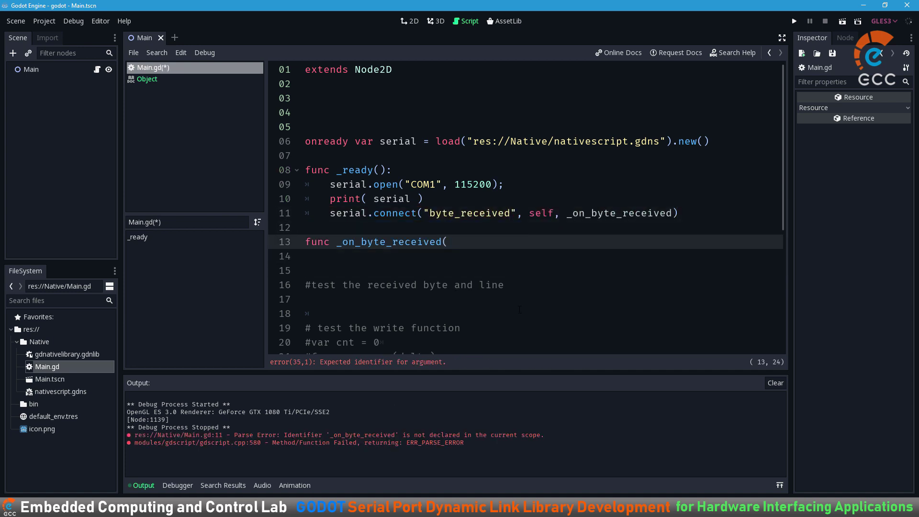
text(byte):)
key(Return)
text(print("Byte Received: + str()
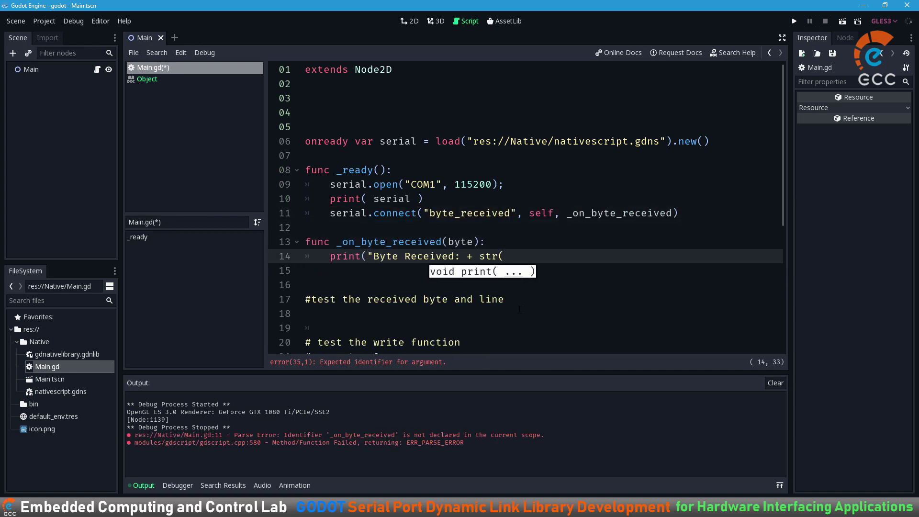
text(byte))")
- Run the project with F5, fix the reported error, and run it again
key(F5)
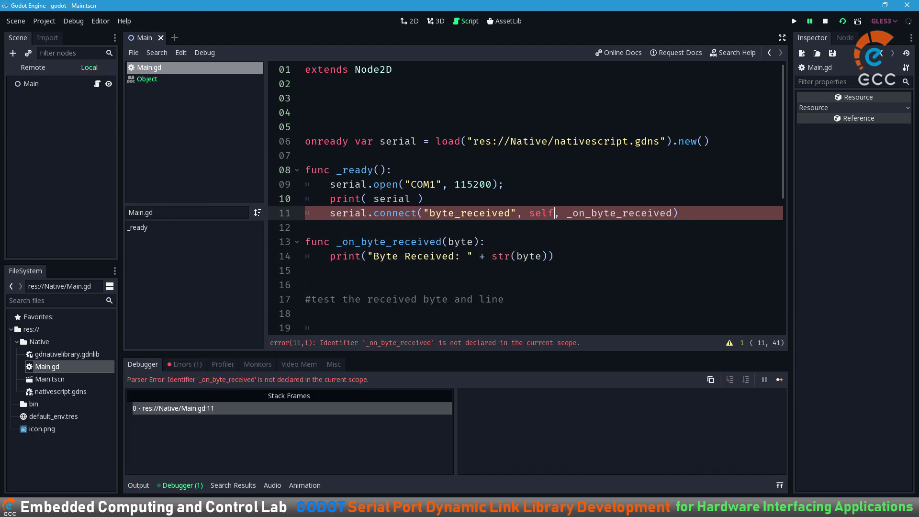
text(")
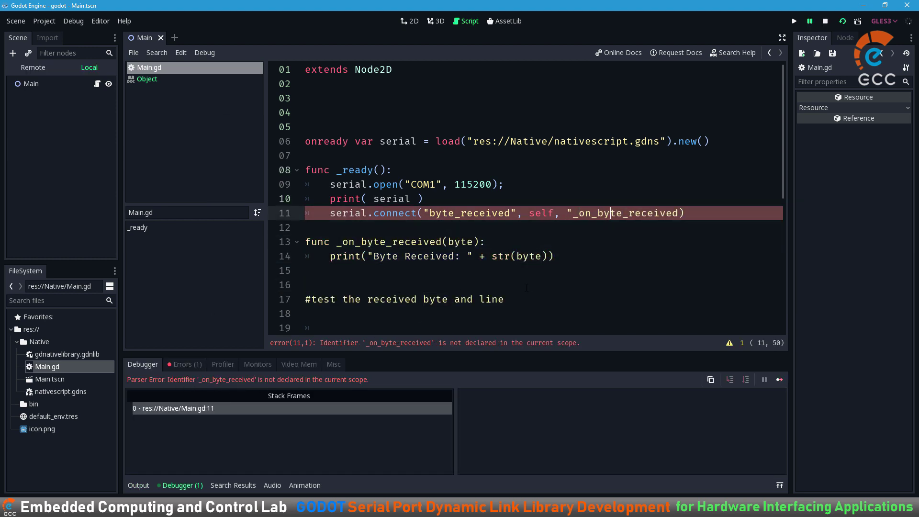
text(")
key(F5)
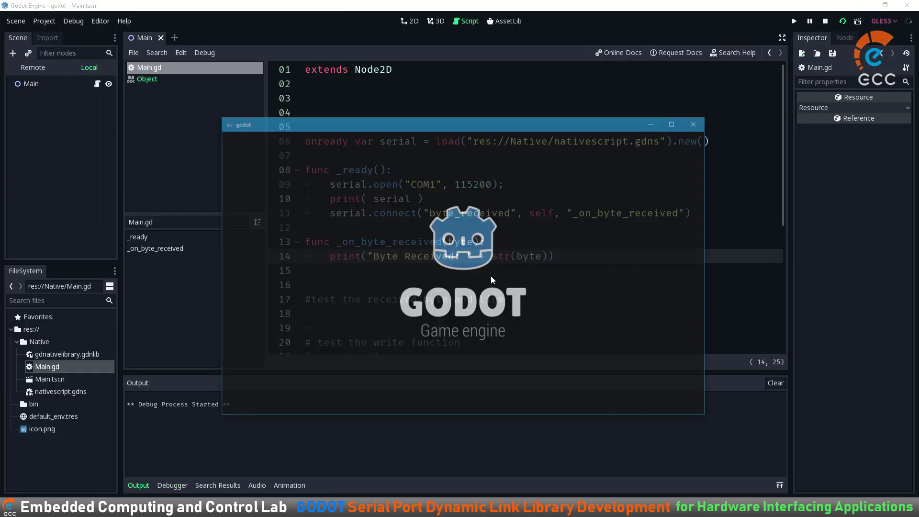
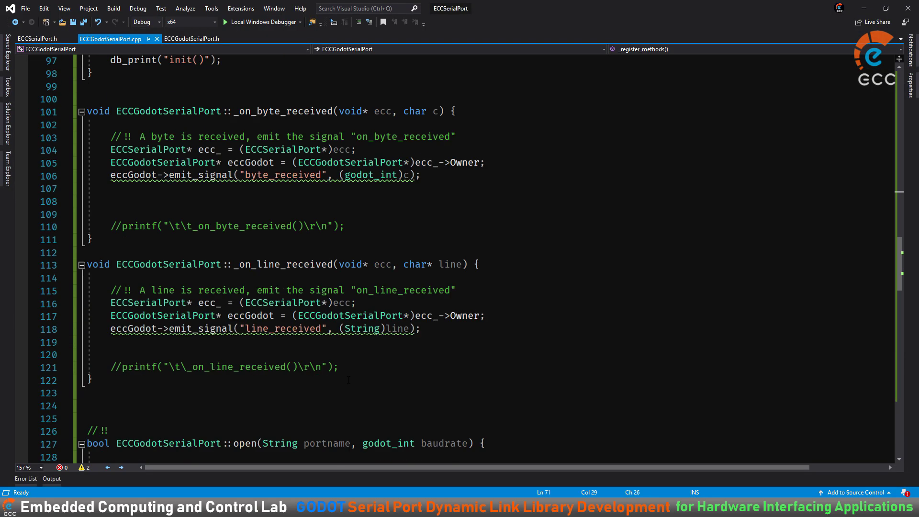
- Add line[strlen(line) - 2] = 0; in _on_line_received to drop the trailing \r\n before emitting
text(;)
key(Return)
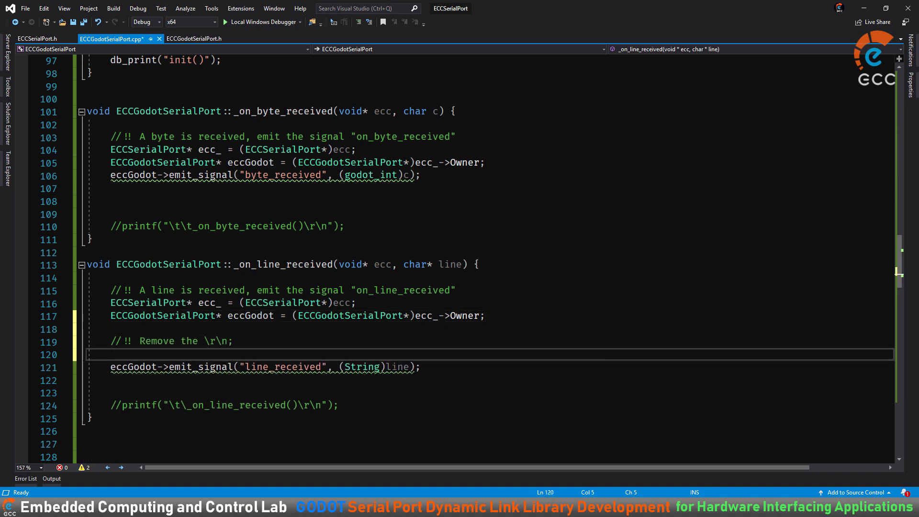
text(line[])
key(Left)
text(strlen[line)
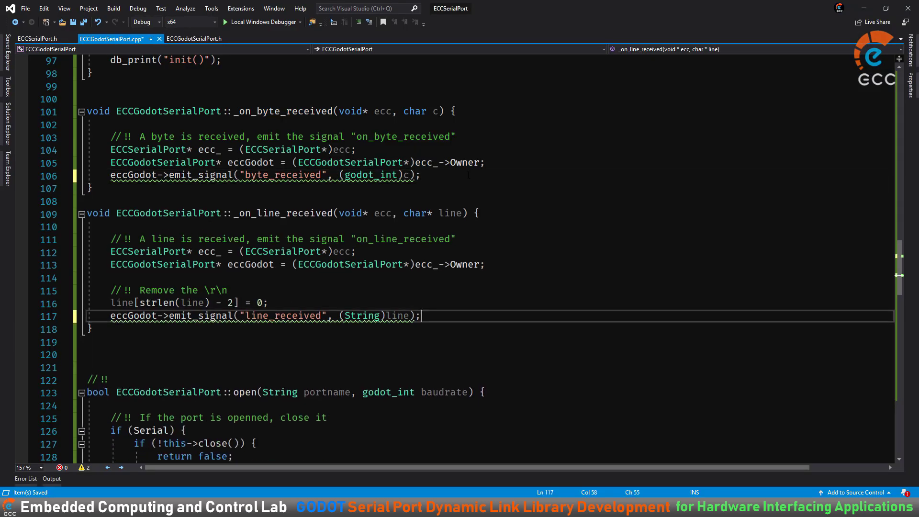
- Write _on_char_received filling buffer[2] with c and a 0 terminator, emitting it as a String
click(509, 163)
key(Return)
text(char buffer[)
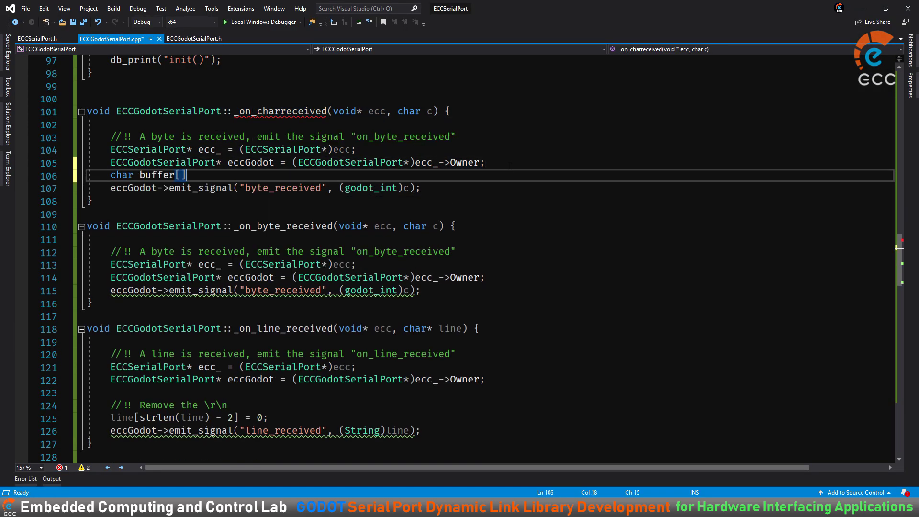
text(2] = 0;)
key(Return)
text(buffer[1] = 0;)
key(Return)
text(buffer[0] = c;)
key(ctrl+s)
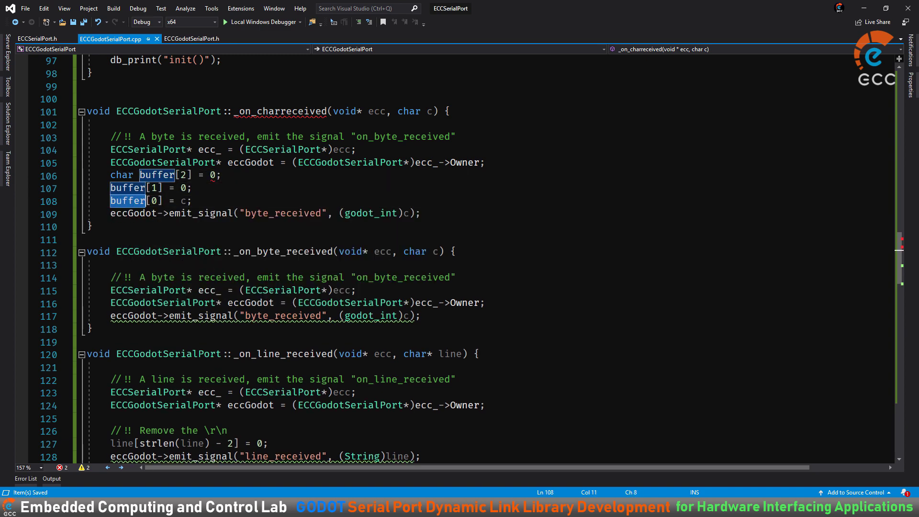
text(String)buffer)
key(BackSpace)
key(BackSpace)
key(BackSpace)
key(Home)
key(Return)
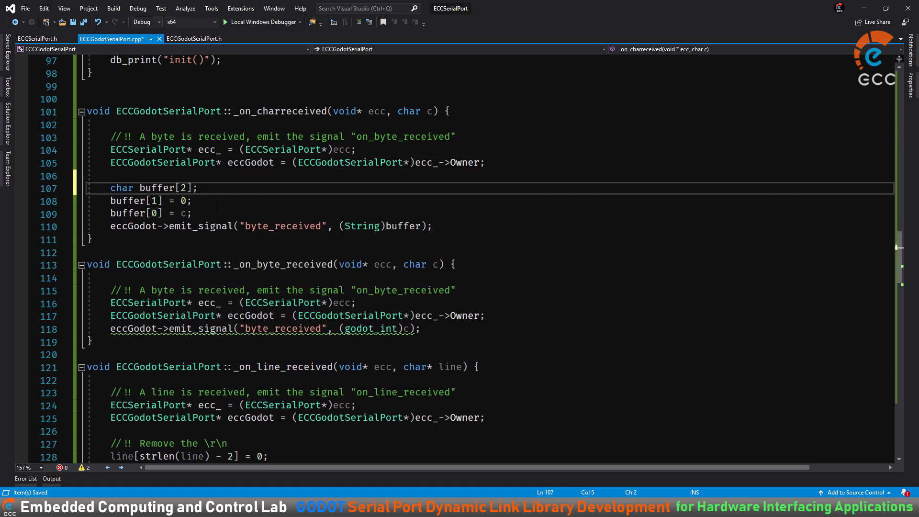
text(_)
- Declare _on_char_received in the header by duplicating the byte handler declaration
key(ctrl+k)
key(ctrl+o)
key(ctrl+c)
key(ctrl+v)
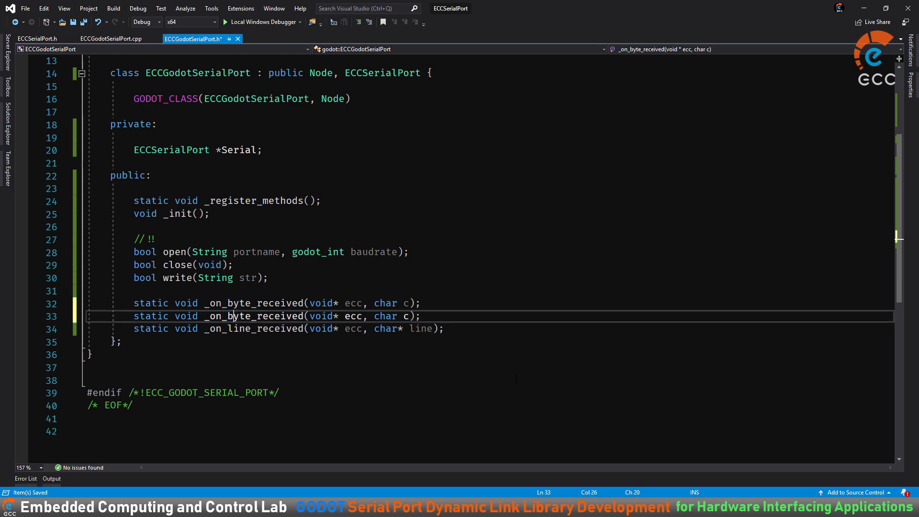
- Register a STRING-typed ch_received signal by duplicating the byte_received registration
key(ctrl+k)
key(ctrl+o)
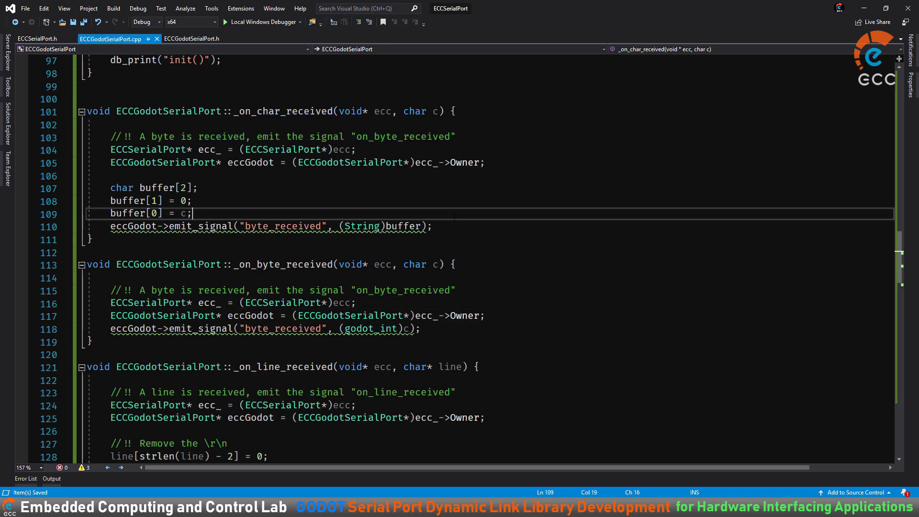
scroll(454, 217, up, 15)
scroll(410, 350, down, 3)
key(ctrl+v)
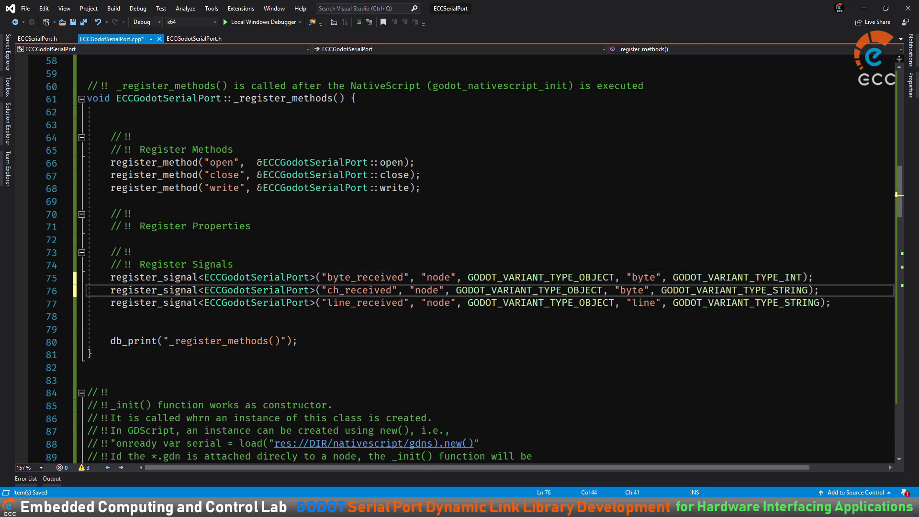
key(alt+Tab)
- Duplicate _on_byte_received in Main.gd as _on_char_received(c) printing '***Char Received', then save
key(ctrl+c)
key(ctrl+v)
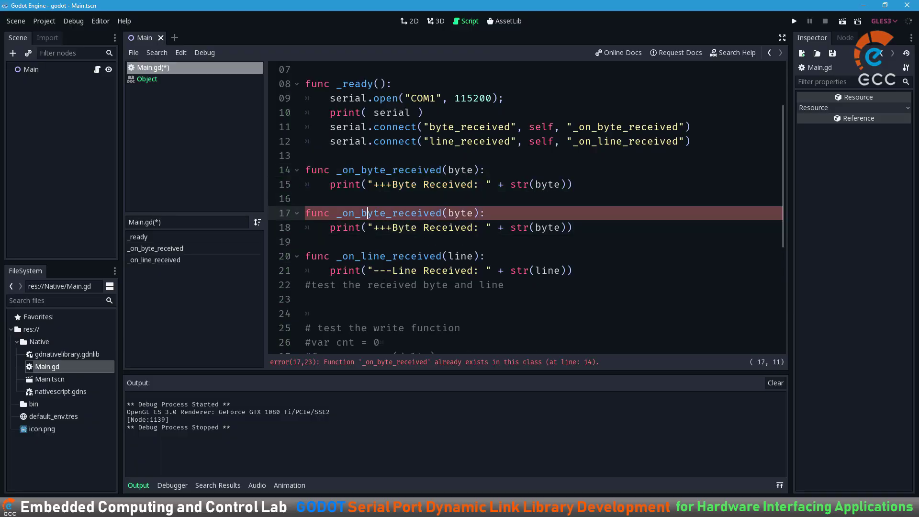
text(char_rec)
drag(374, 227, 417, 227)
text(***Char)
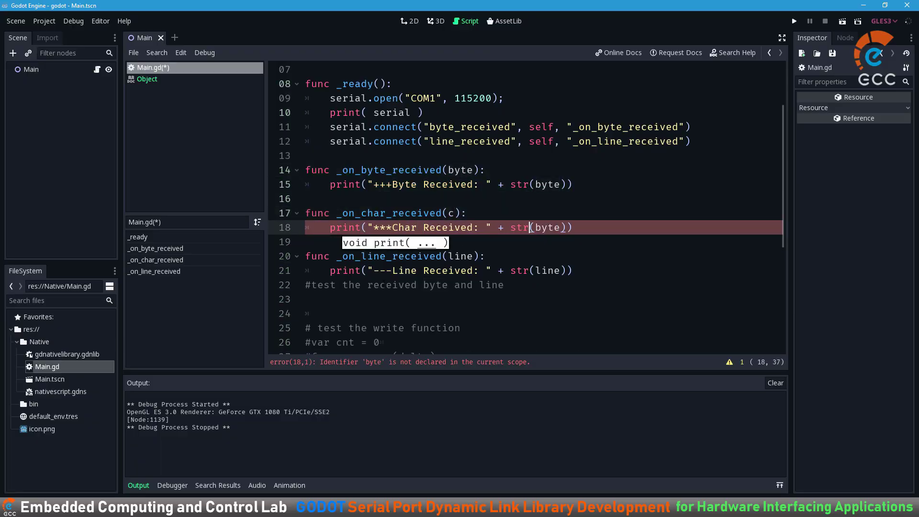
text(c)
drag(511, 271, 566, 270)
text(line)
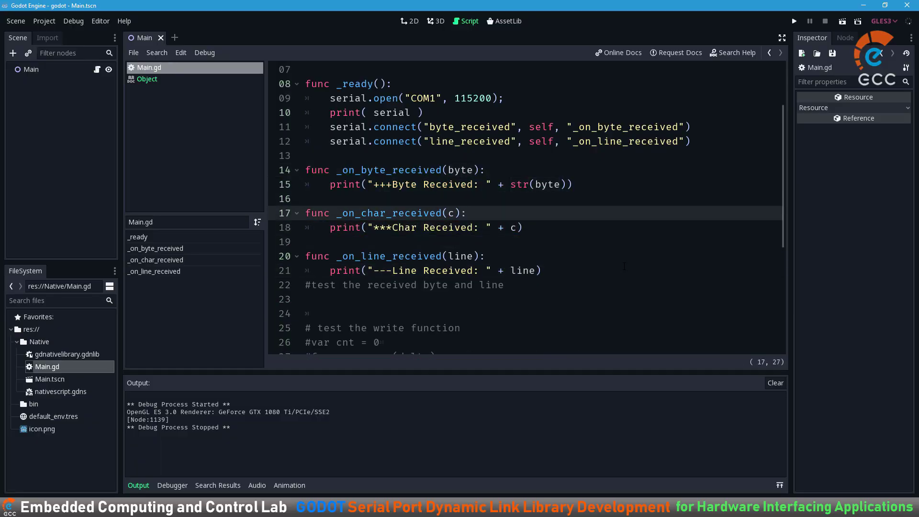
key(ctrl+s)
- Connect char_received to _on_char_received, run the project and send test data from the terminal
click(761, 127)
key(ctrl+b)
text(char)
text(ar)
key(F5)
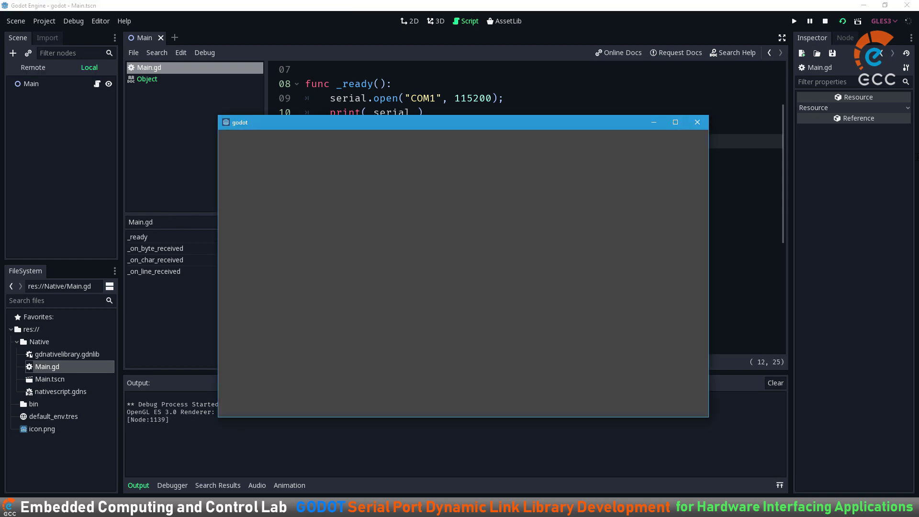
click(593, 429)
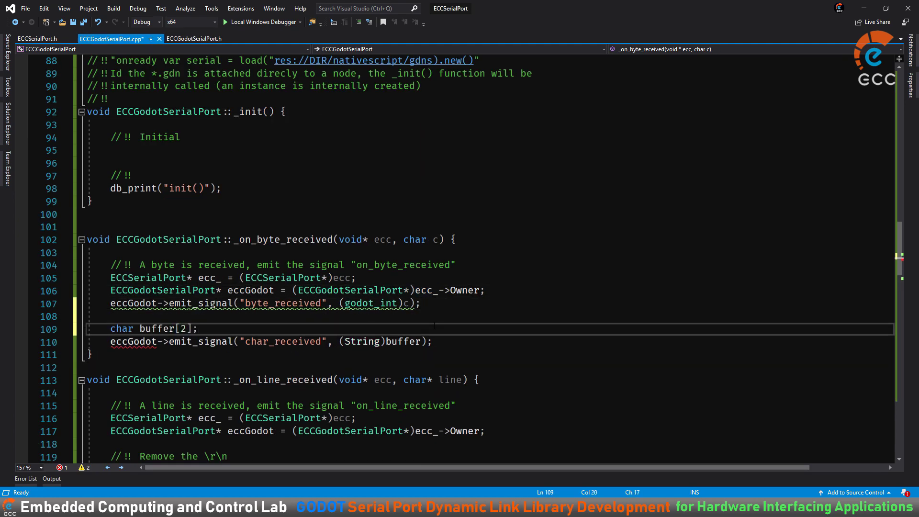
- Make the C++ byte handler also emit char_received with buffer[0]
text( buffer[0] = c; buffer[1] = 0;)
scroll(395, 351, down, 1)
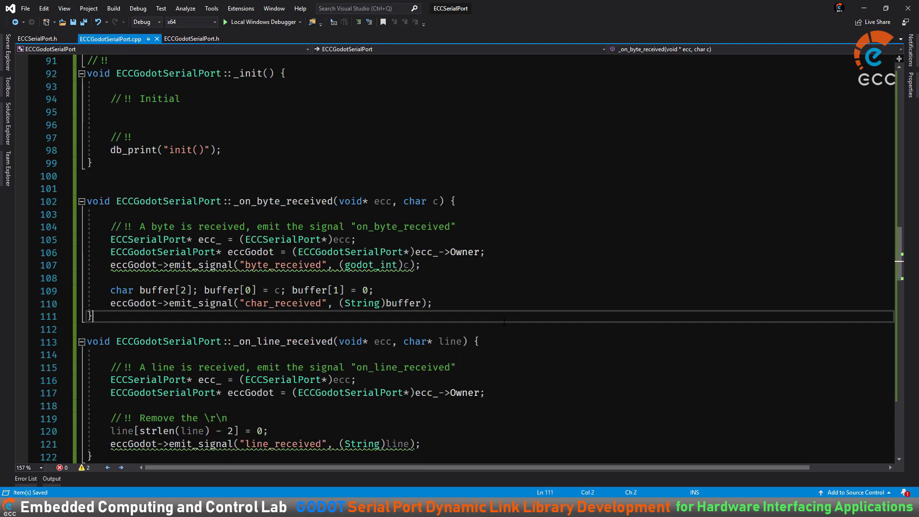
double_click(283, 303)
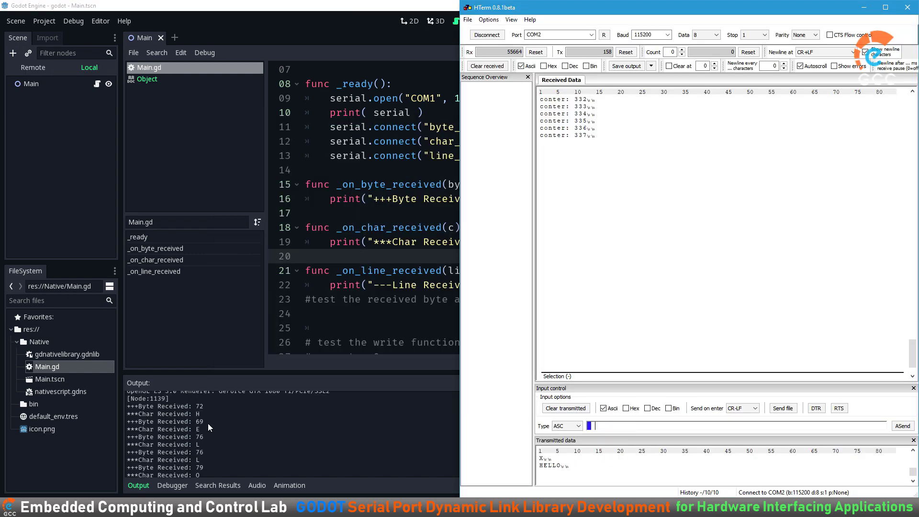
- Add serial.write("Echo: " + line) to _on_line_received and rerun the project with F5
click(208, 423)
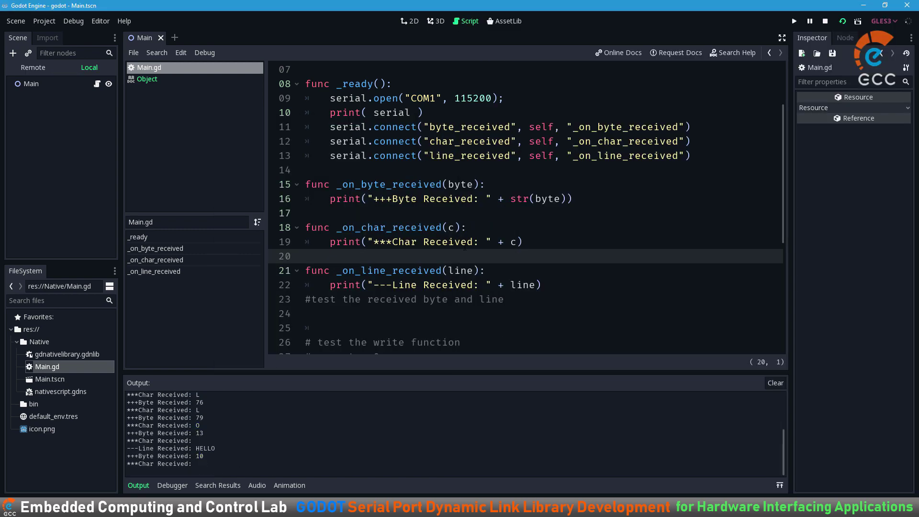
key(ctrl+z)
click(564, 245)
key(Return)
text(serial)
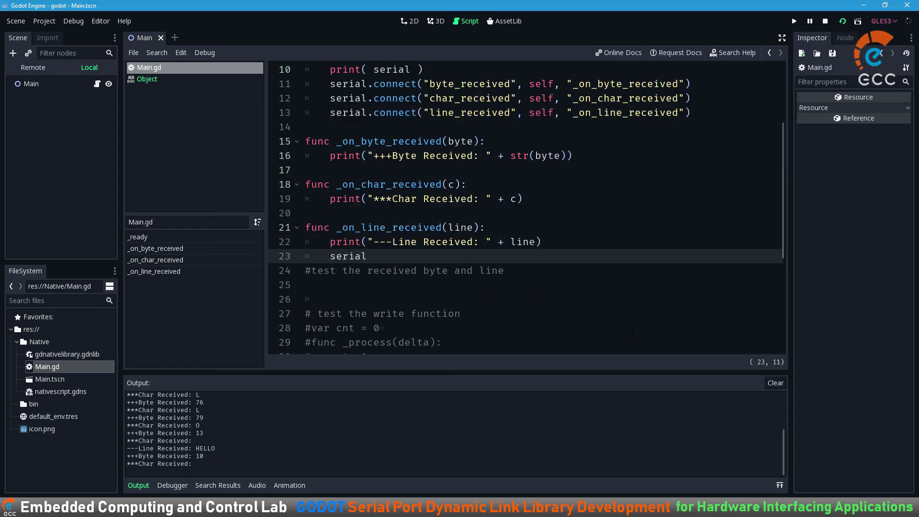
text(.connect("line);)
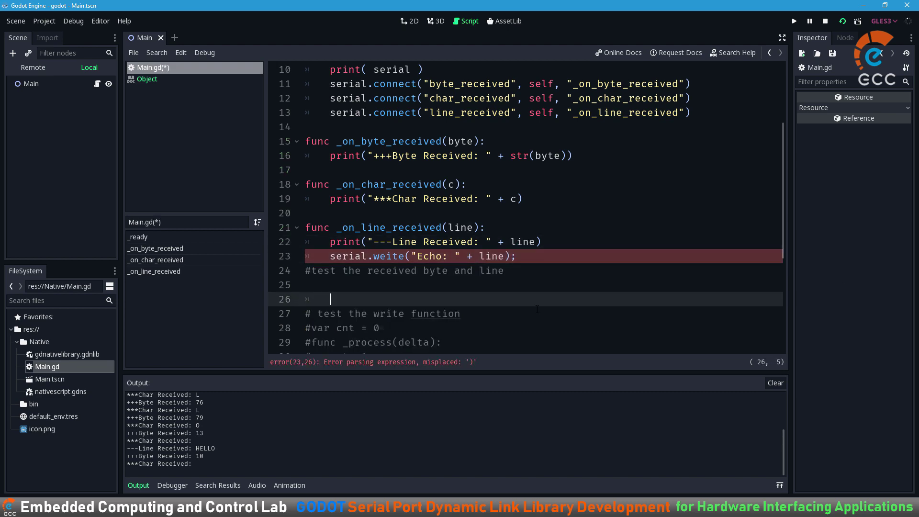
click(608, 313)
key(F5)
click(664, 429)
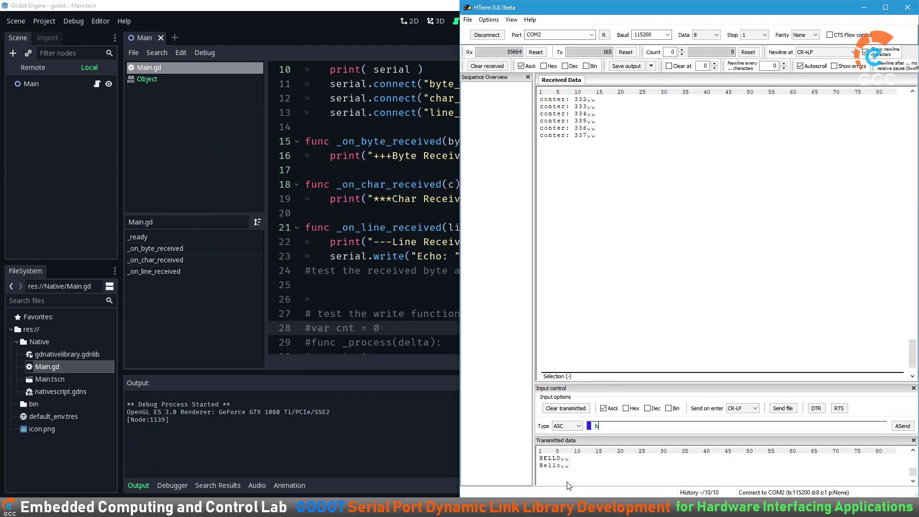
- Send 'hello' from HTerm with CR-LF and receive the 'Echo:' replies
text(ello)
key(Return)
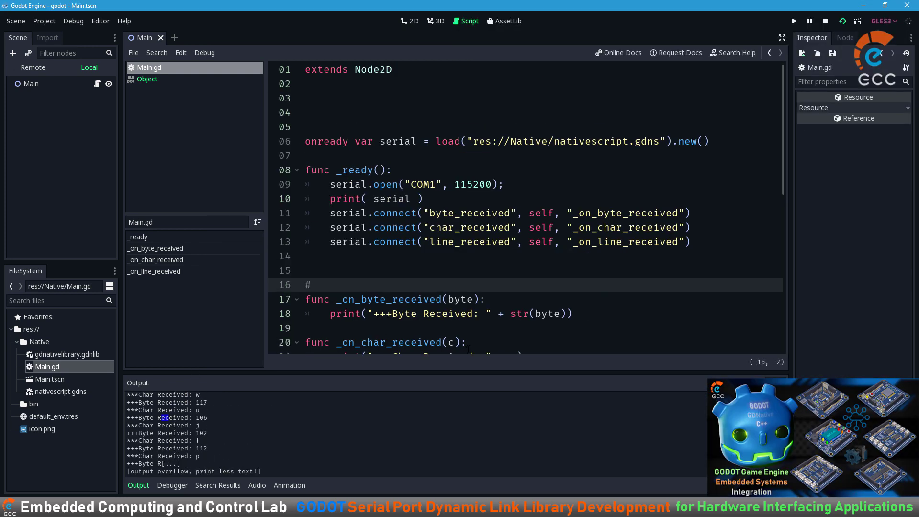
- Add '# on byte received', '# on char received' and line-callback comments above the callbacks
text(ceived)
key(Down)
key(Down)
key(Down)
key(Return)
text(# on ch)
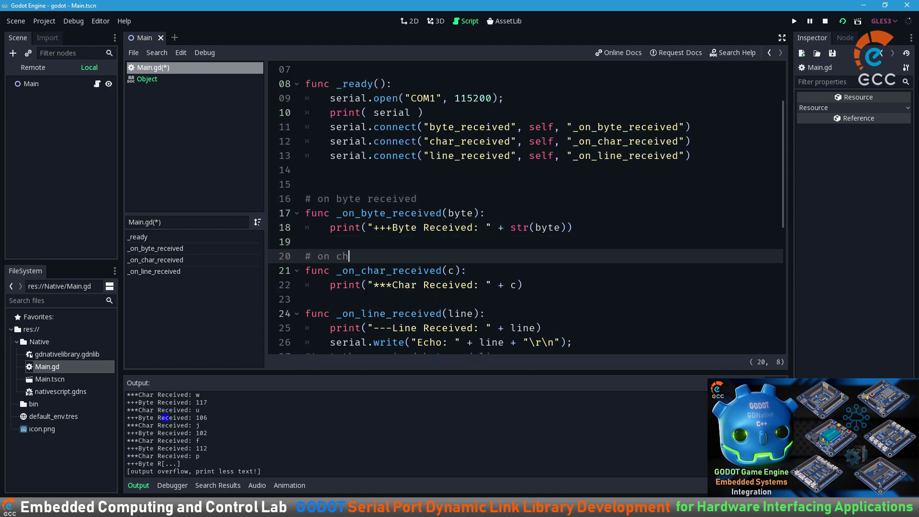
text(ar received)
key(Down)
key(Down)
key(Down)
scroll(526, 239, down, 4)
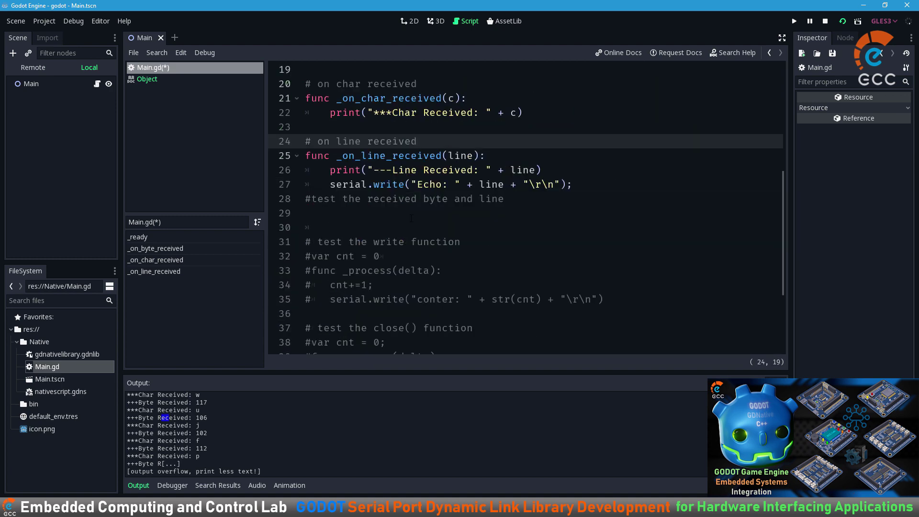
scroll(551, 225, up, 1)
click(551, 213)
key(Return)
key(Return)
text(#)
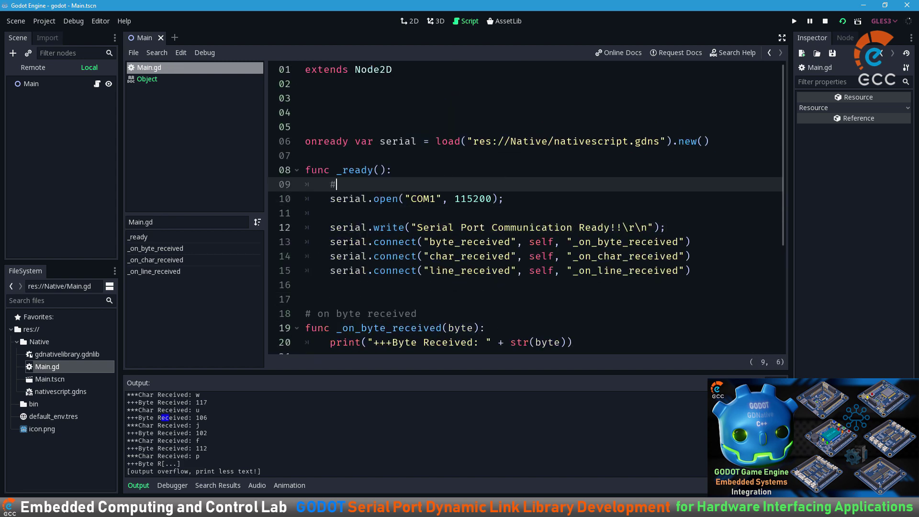
- Comment the baudrate setup, the message write and the signal connections in _ready
text(baudrate)
click(329, 227)
key(Return)
key(Up)
text(#)
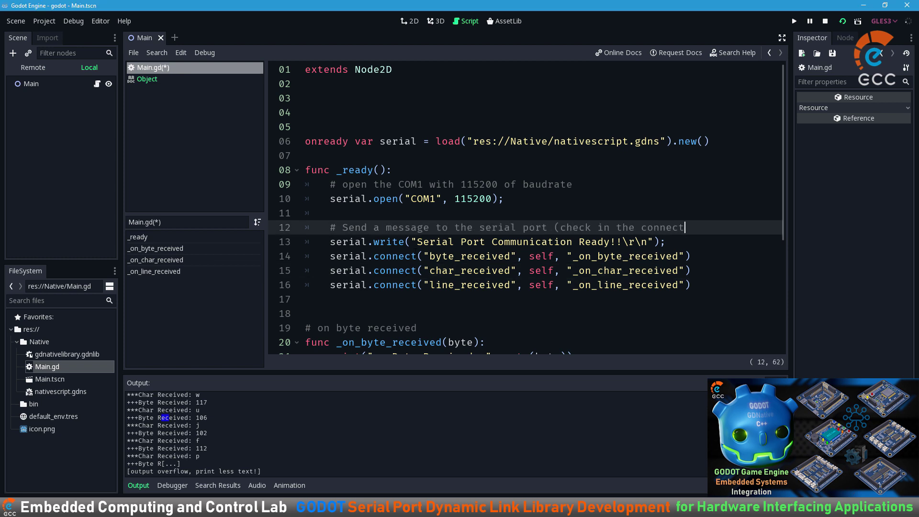
key(Down)
key(Return)
key(Return)
text(# Connect to thge)
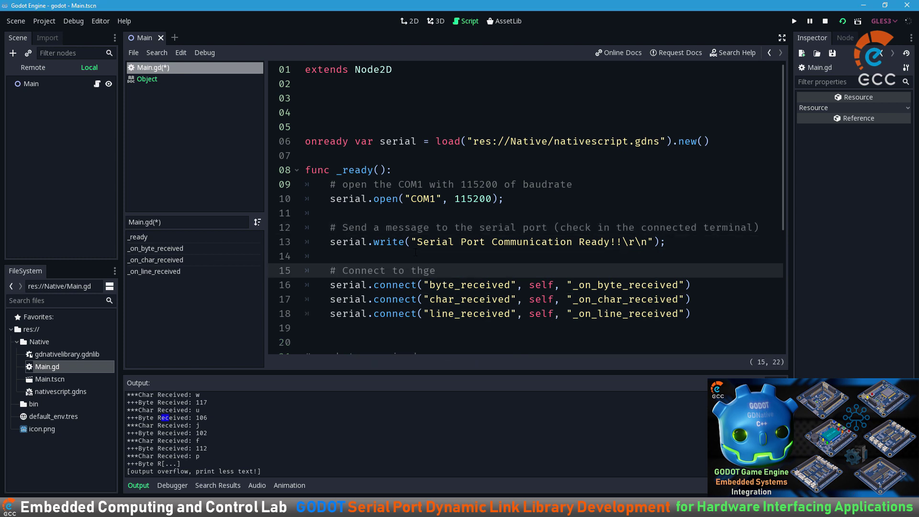
text(nals)
- Save Main.gd and delete the extra blank lines near the top
key(ctrl+s)
scroll(415, 252, down, 3)
scroll(430, 192, up, 5)
click(431, 127)
key(BackSpace)
key(BackSpace)
key(Tab)
text(# load *.gdns and create an instance of the ser)
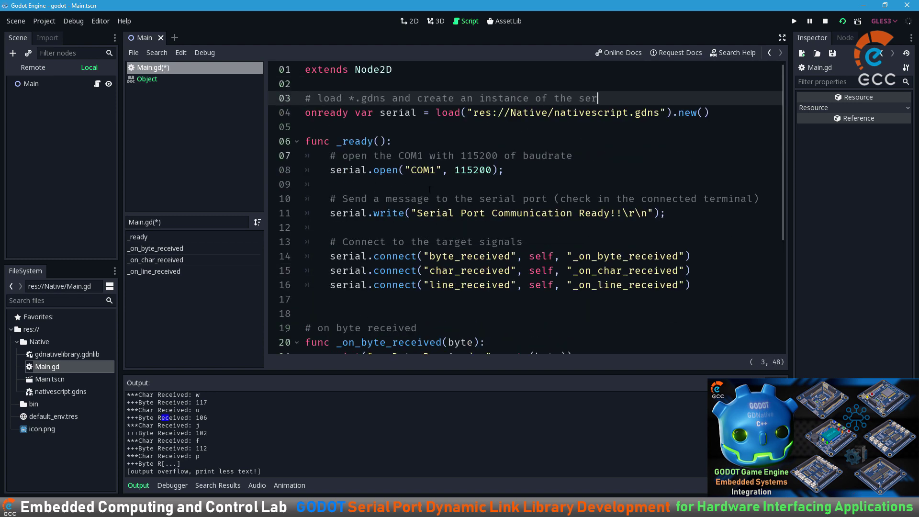
- Finish the comment about loading the serial port instance and save the script
text(ial port)
key(Down)
key(Down)
key(Return)
key(ctrl+s)
scroll(440, 186, down, 5)
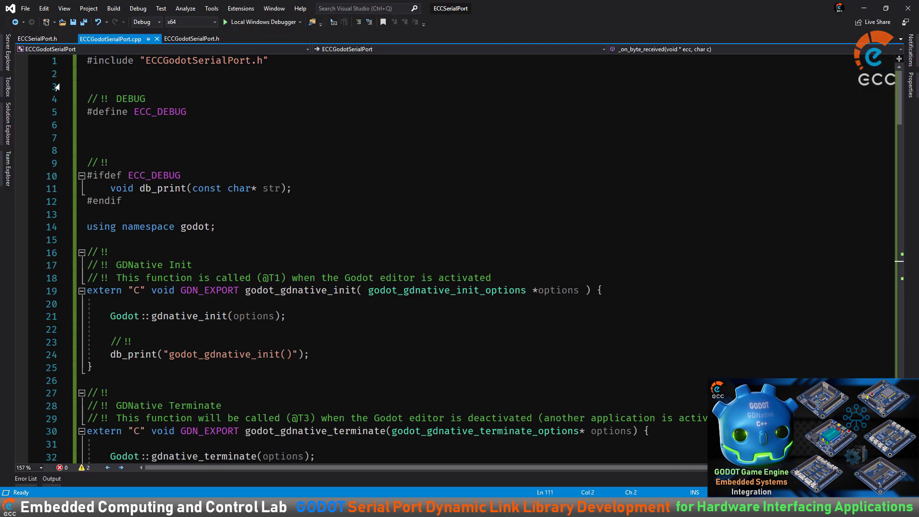
- Paste the C++ file header at the top as # comments, describing the script's library-testing purpose
key(ctrl+v)
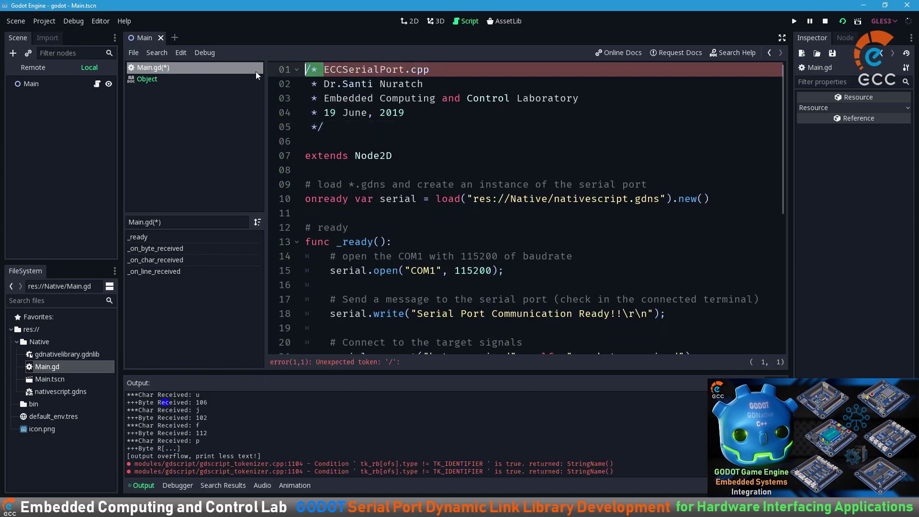
text(###)
key(ctrl+s)
double_click(358, 69)
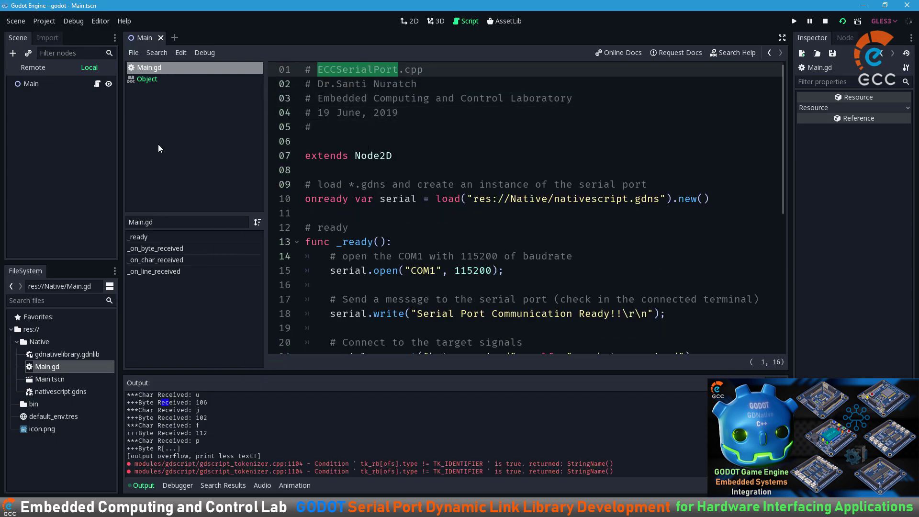
text(# Main.gd)
key(Return)
text(# Used for th)
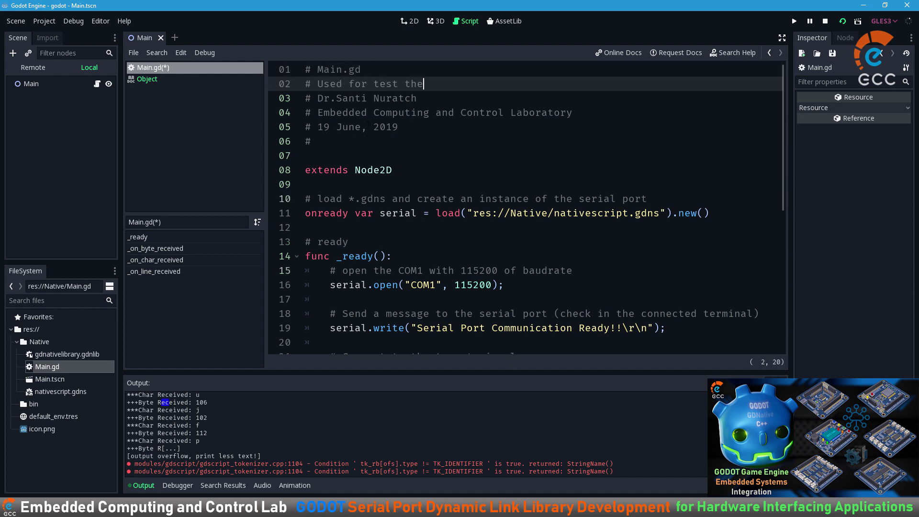
text(brary)
key(Return)
text(#)
key(ctrl+s)
key(Return)
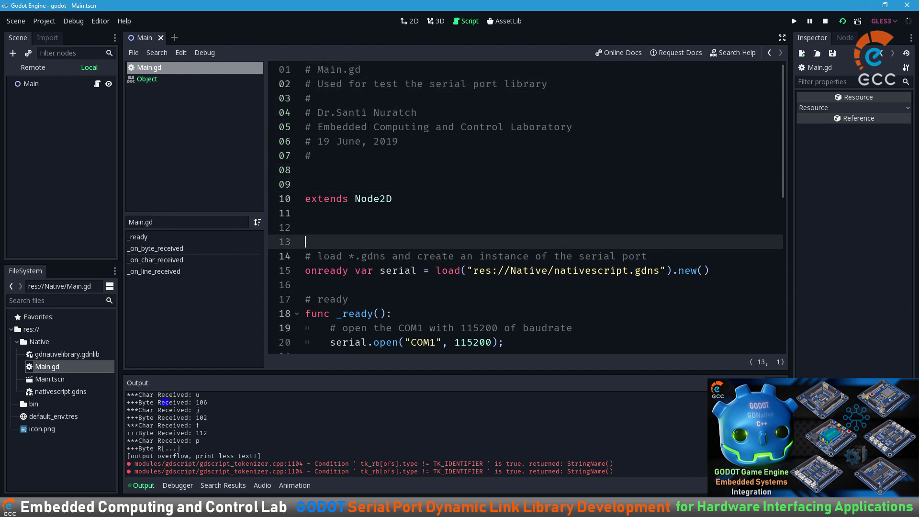
key(Down)
key(Down)
key(Down)
key(Down)
key(Down)
key(Down)
key(Down)
key(Down)
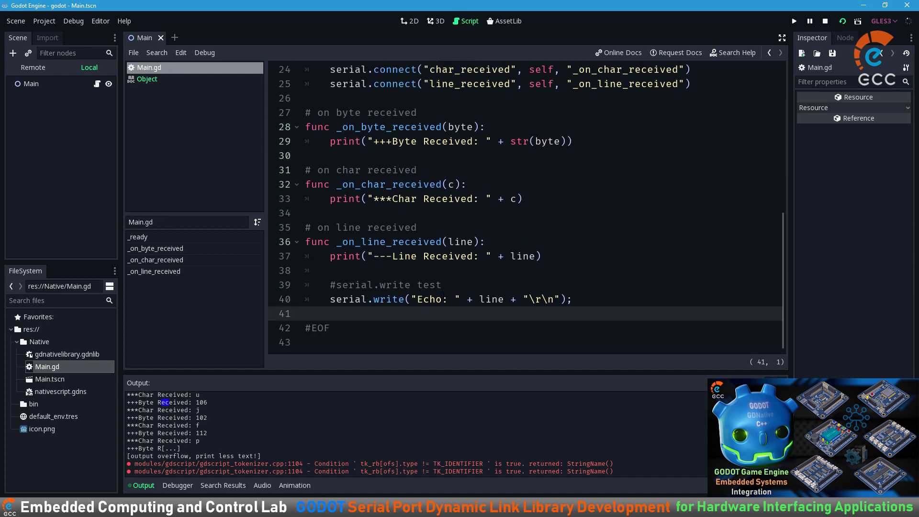
key(Up)
key(Up)
key(Up)
- Save the script as serialport_test.gd in res://Native
click(133, 52)
click(153, 134)
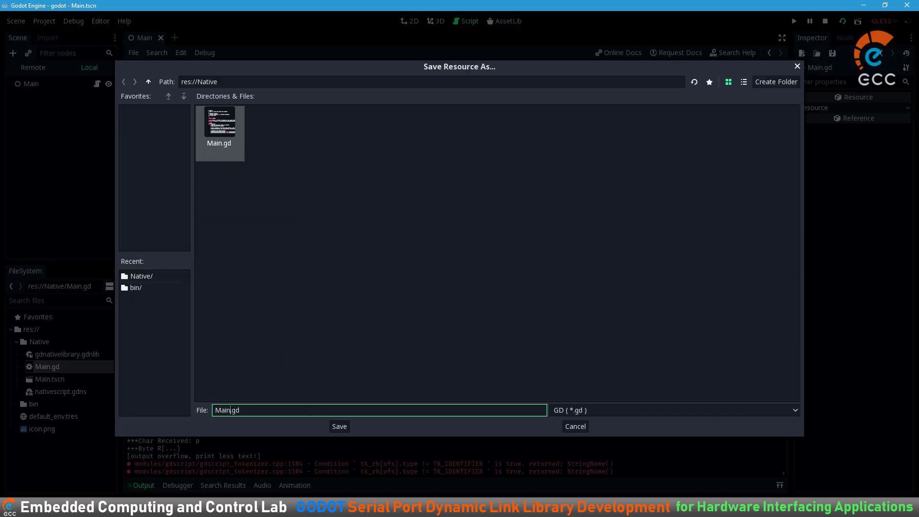
text(serialport_test)
key(Return)
double_click(325, 72)
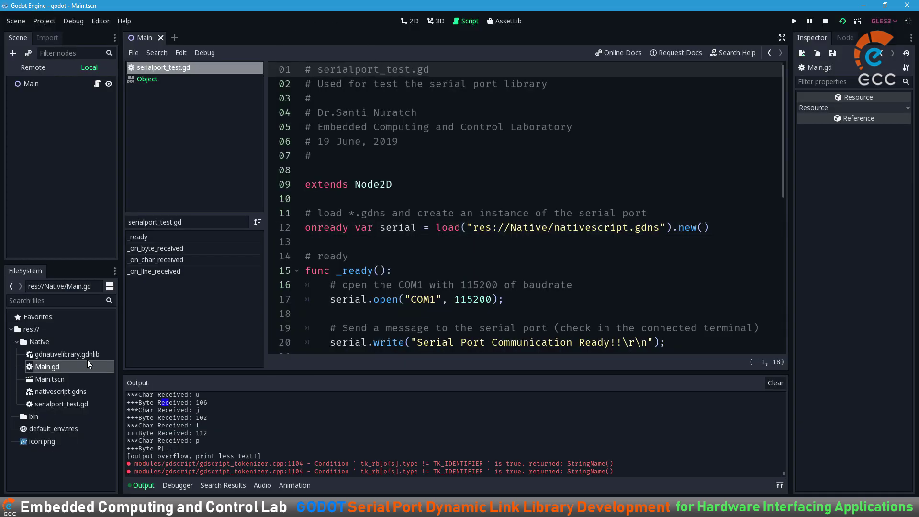
right_click(87, 363)
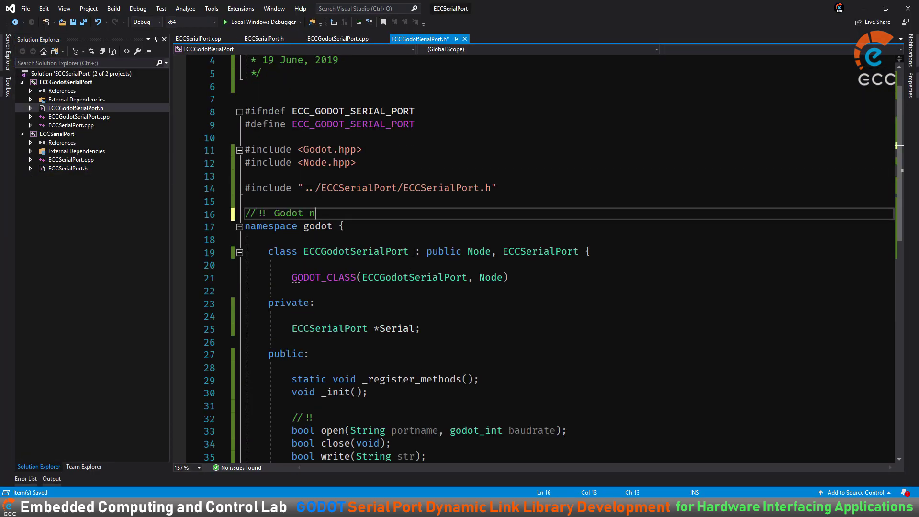
- Add '// !!' comments above the namespace and GODOT_CLASS explaining the required class macro
text(UIRED!))
key(Down)
key(Down)
key(Return)
text(// !!)
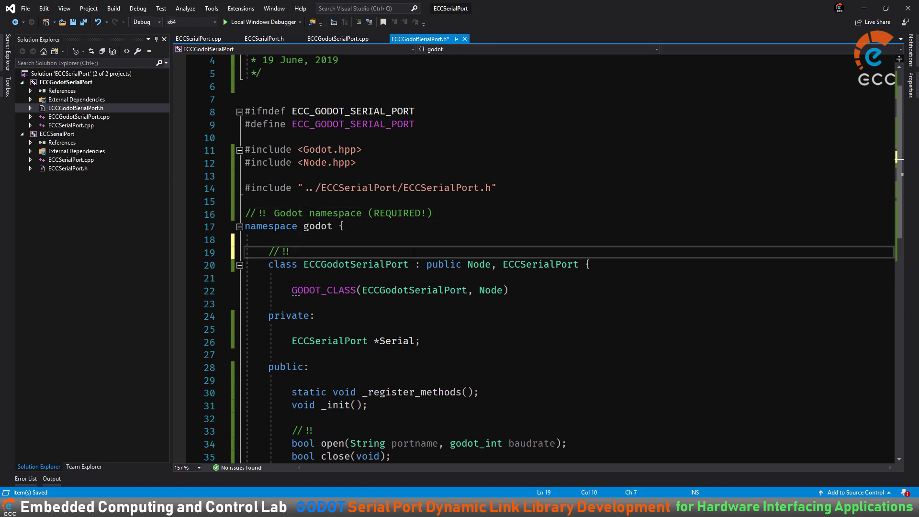
key(Down)
key(Down)
key(Return)
text(// !! This macro accept only actual class name)
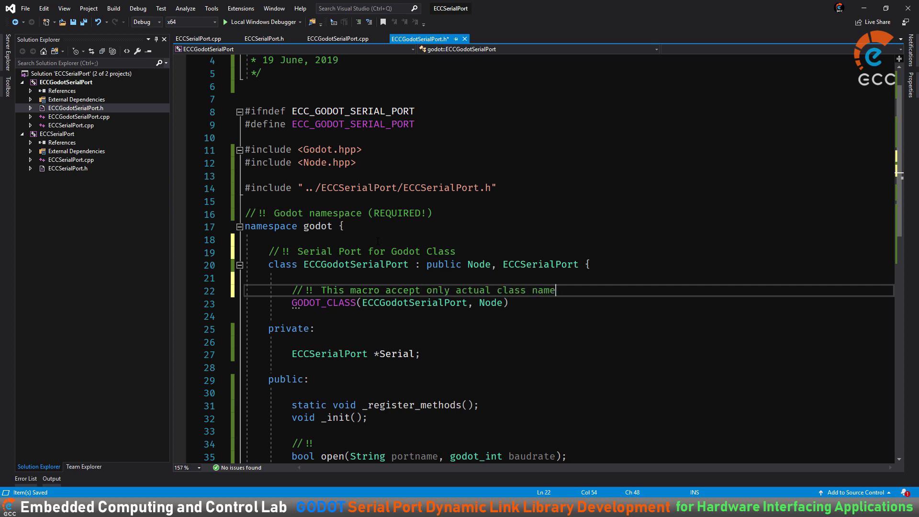
key(Return)
text(// !! The ECC_GODOT_CLASS canot be used! It means)
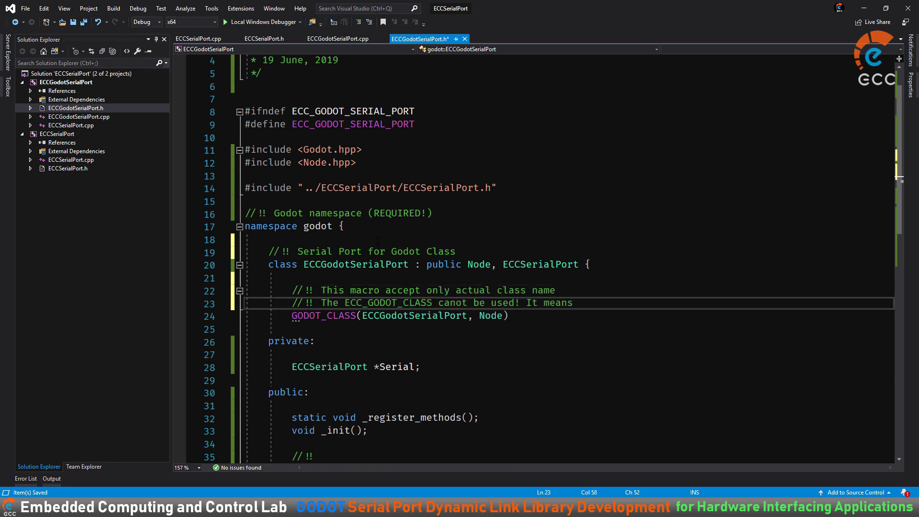
text( that the)
key(Return)
text(//!! "ECC_GODOT_CLASS_)
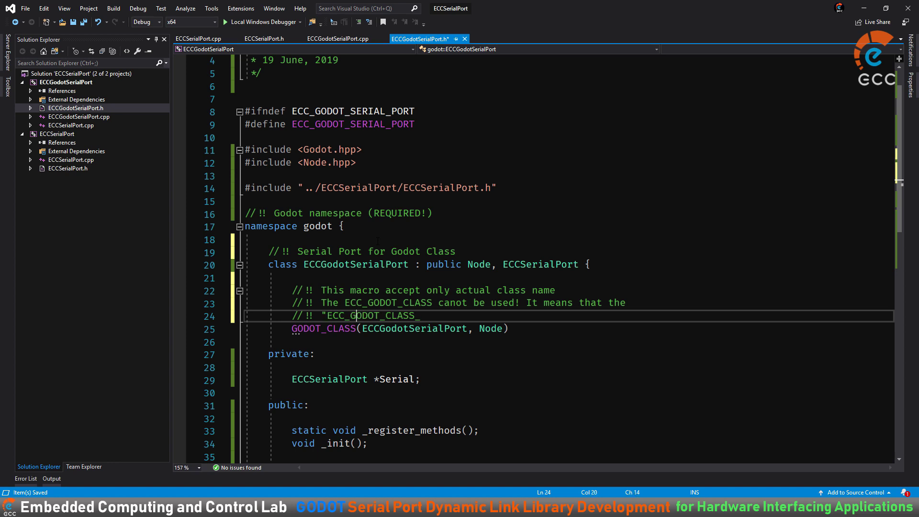
key(ctrl+z)
key(ctrl+z)
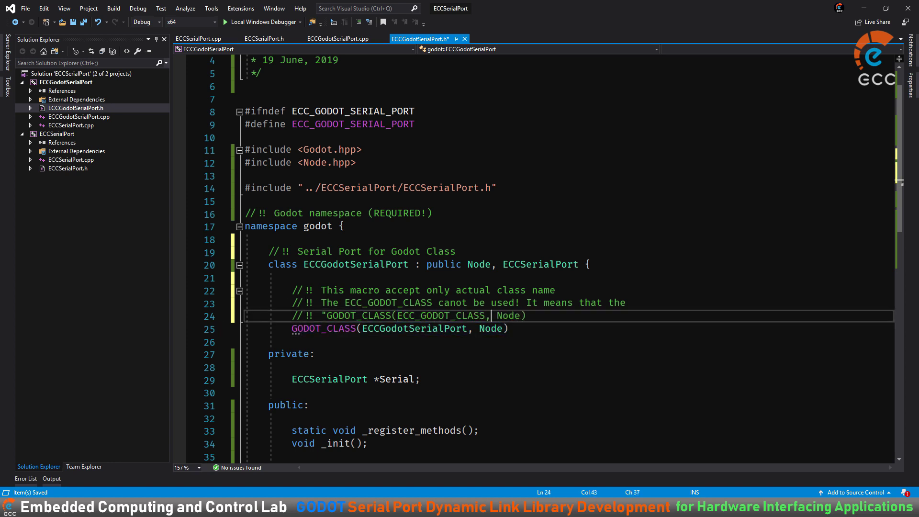
text(ed)
- Add #define ECC_GODOT_CLASS ECCGodotSerialPort, use it in the class declaration, and save
click(245, 214)
key(Return)
key(Return)
click(313, 211)
text(#define ECC_GODOT_CLASS)
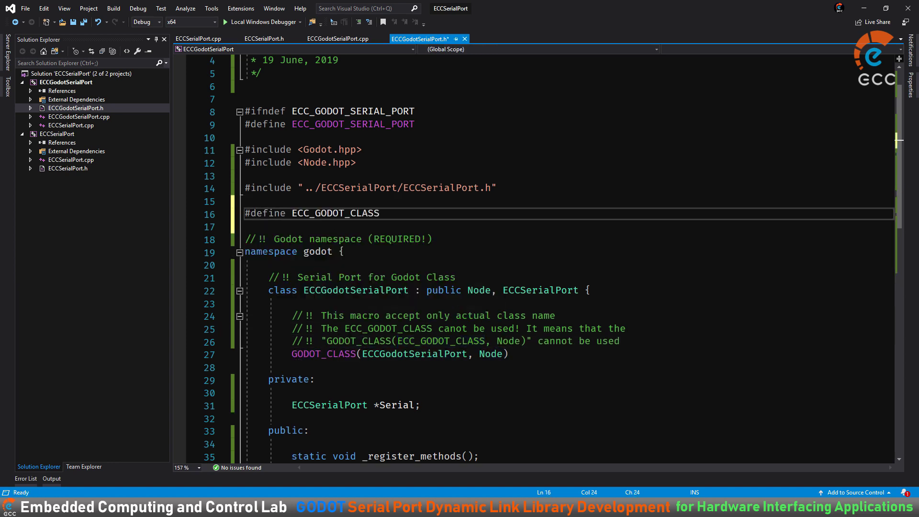
text(ECCGodotSerialPort)
double_click(355, 290)
text(ECC_GODOT_CLASS)
key(ctrl+s)
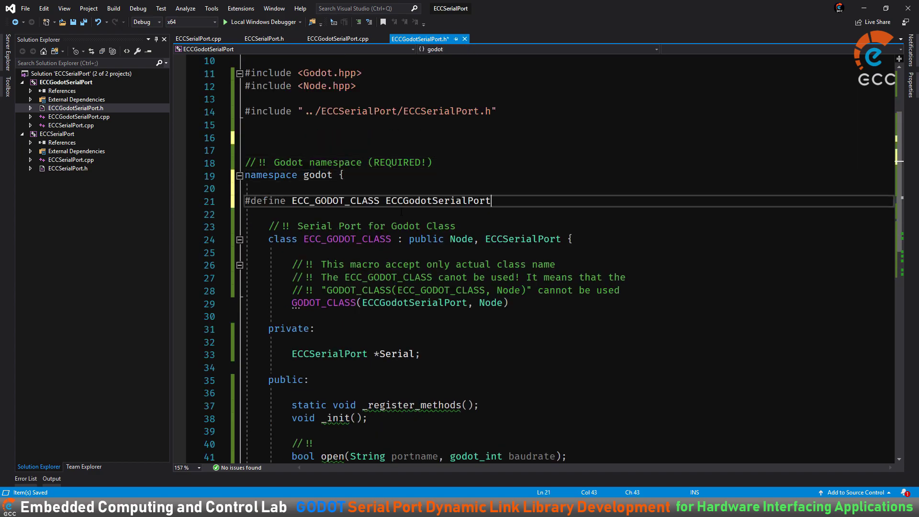
key(alt+Up)
key(alt+Up)
key(alt+Up)
key(alt+Up)
key(ctrl+s)
- Replace the class name ECCGodotSerialPort with ECC_GODOT_CLASS in ECCGodotSerialPort.cpp and save
key(ctrl+Tab)
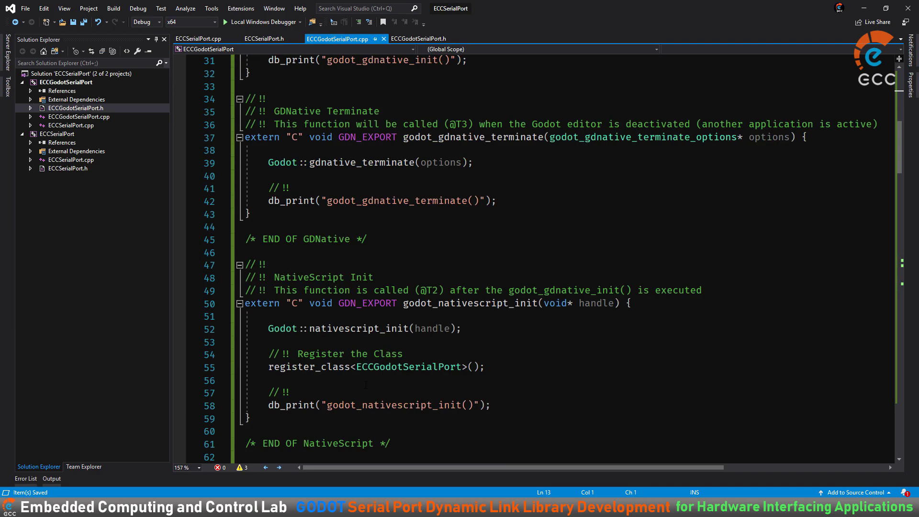
key(ctrl+h)
click(856, 86)
click(856, 86)
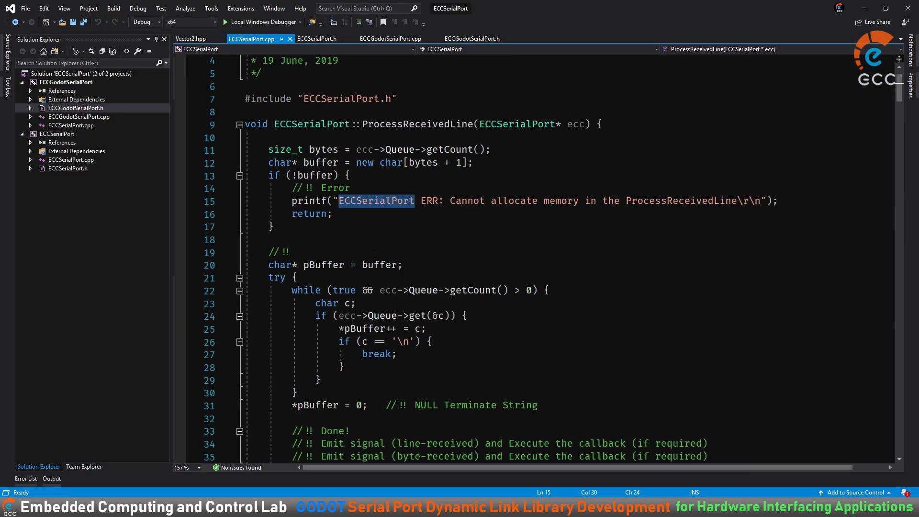
text(al if requir)
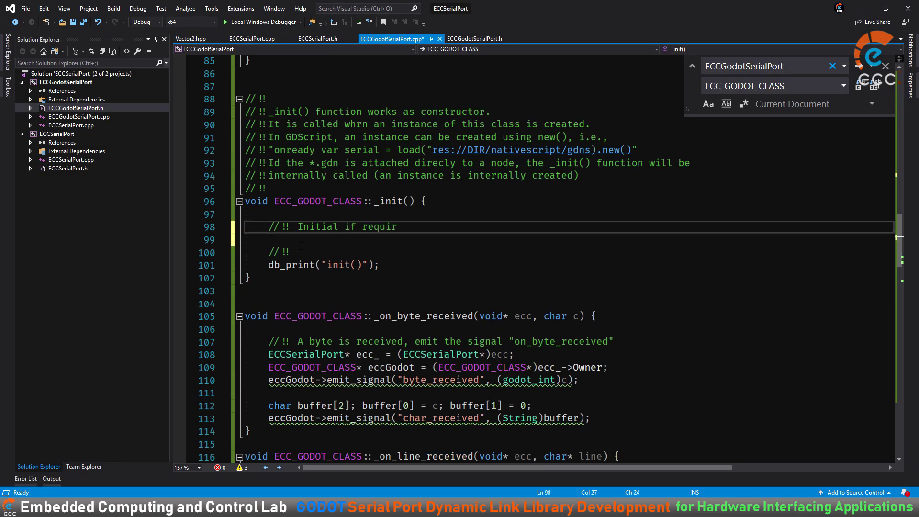
key(ctrl+s)
- Try commenting out the test main function block, then undo the change
scroll(272, 380, down, 20)
drag(247, 412, 245, 354)
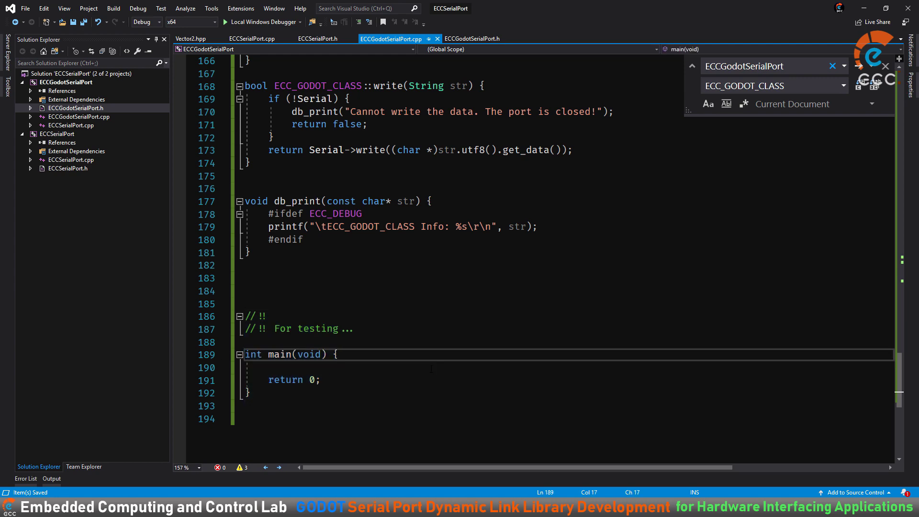
key(ctrl+k)
key(Up)
key(Up)
key(Up)
key(Up)
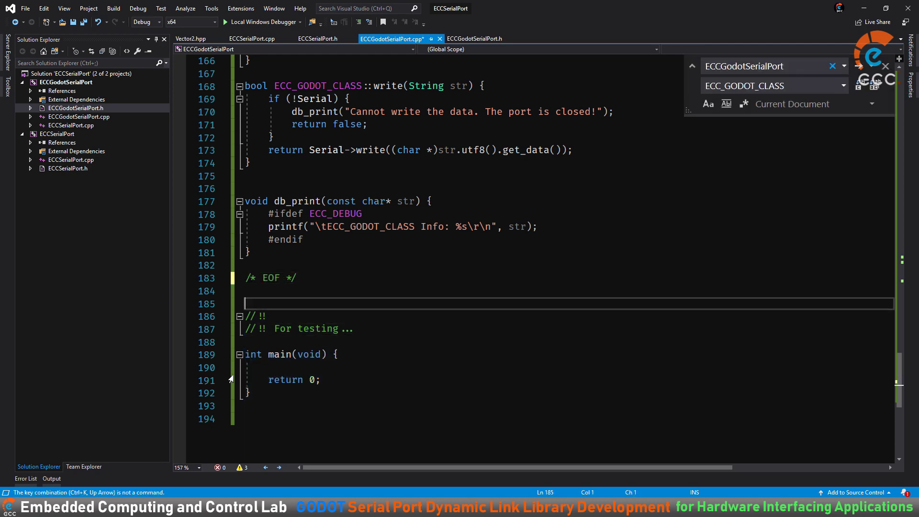
key(ctrl+z)
- Add comments above the open, close and write functions and save
click(268, 303)
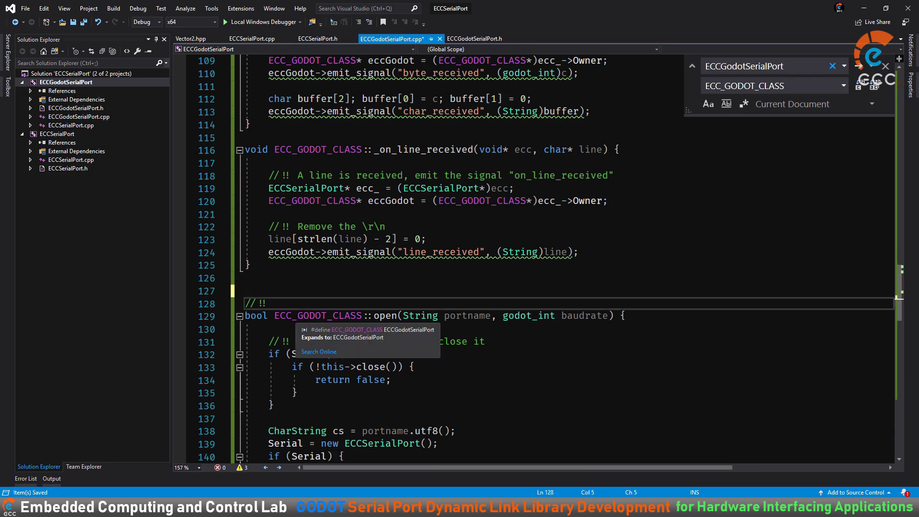
text(open)
scroll(541, 258, down, 8)
text(close)
key(ctrl+s)
scroll(541, 258, down, 2)
text(write)
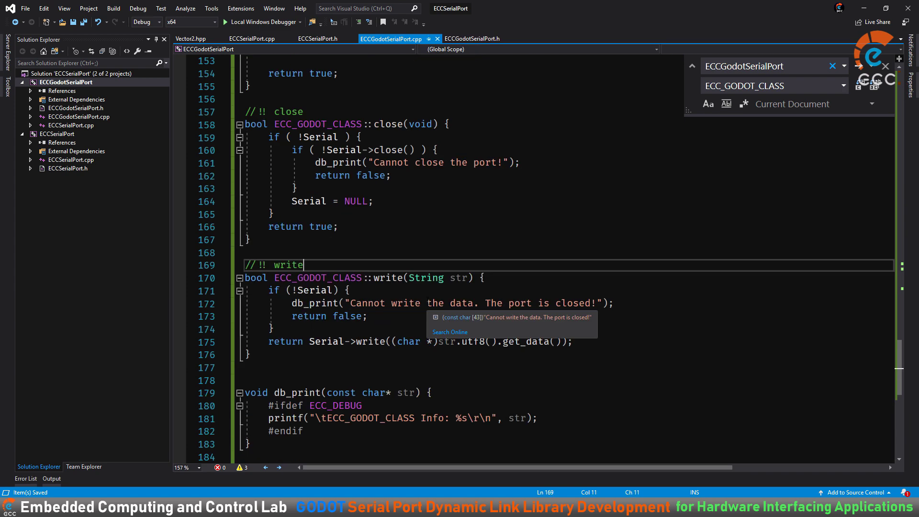
scroll(349, 342, down, 1)
- Insert a '// !!' comment above db_print and a '//!! Using the godot namespace' comment above the godot namespace line
click(349, 343)
key(Return)
text(// !! for)
key(ctrl+Home)
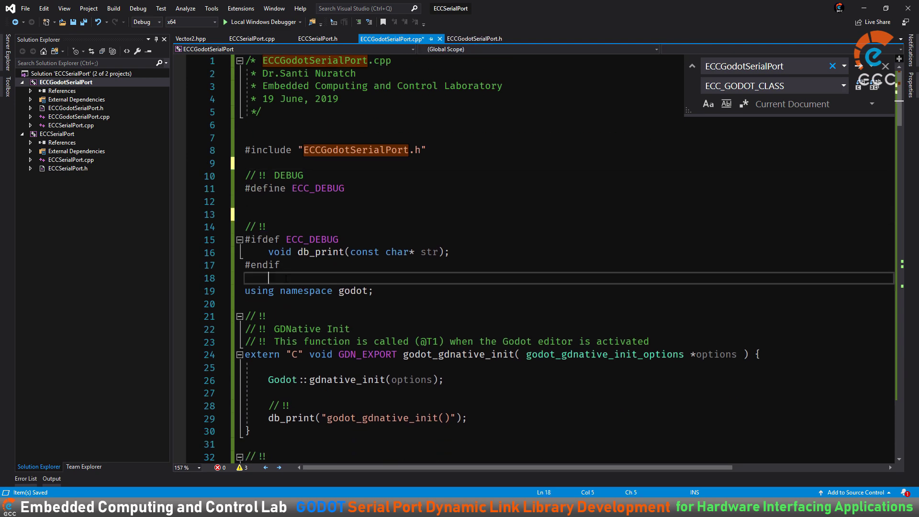
text(//!! Using the godot namespace)
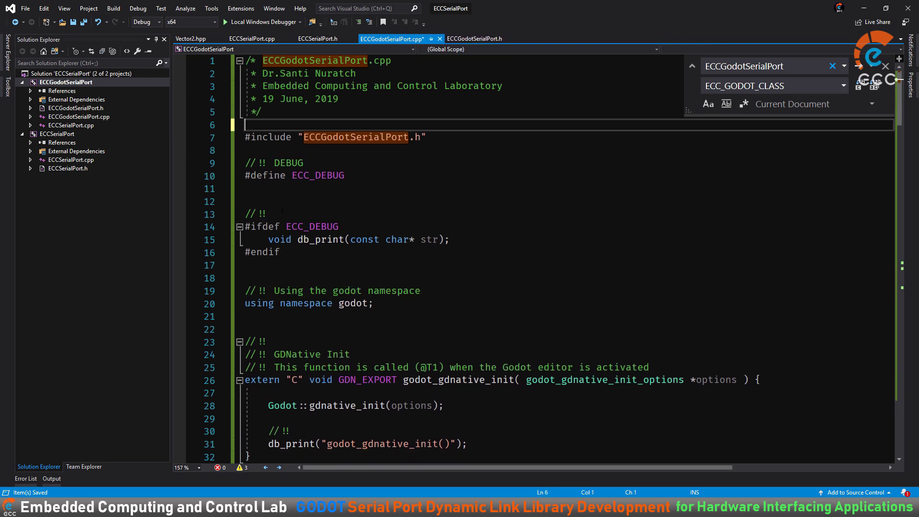
scroll(434, 347, down, 20)
click(268, 201)
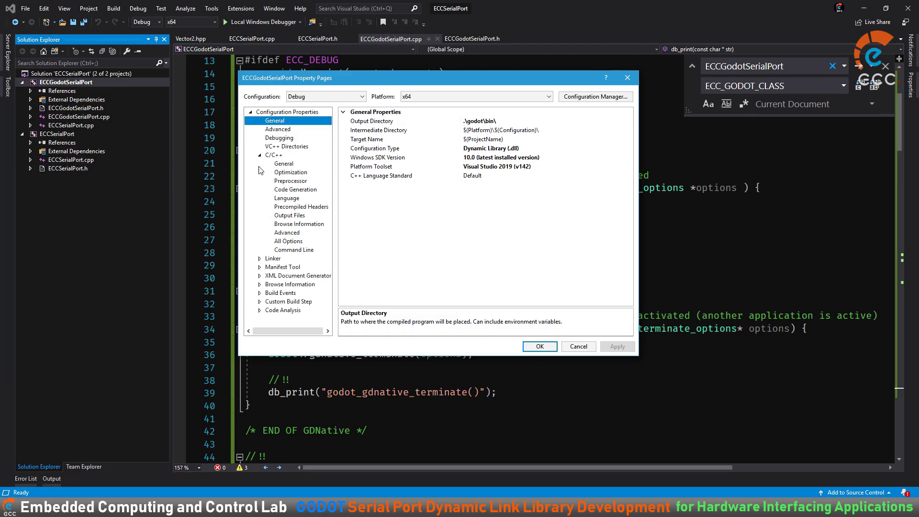
- Inspect the C/C++ Advanced compiler settings in the project's Property Pages
click(287, 232)
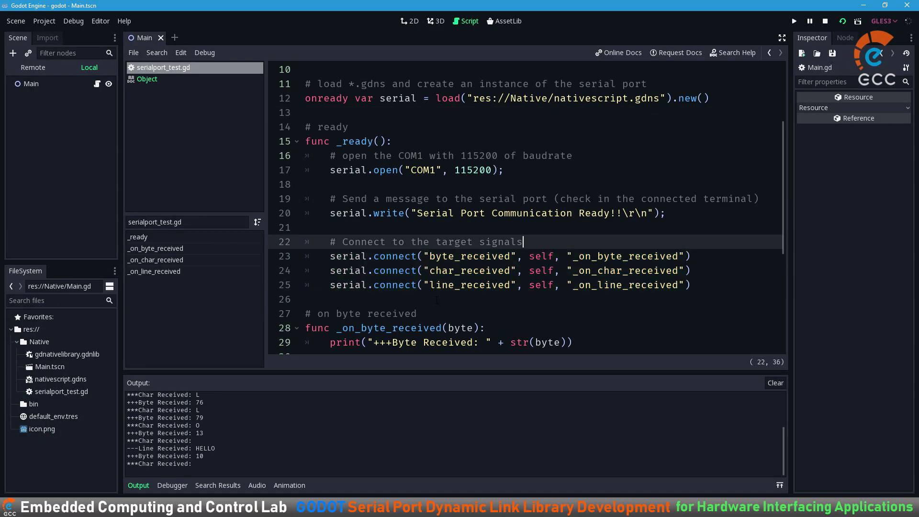
- Make a new Node2D scene with nativescript.gdns attached, save it as Main2.tscn and run it
key(ctrl+n)
click(60, 90)
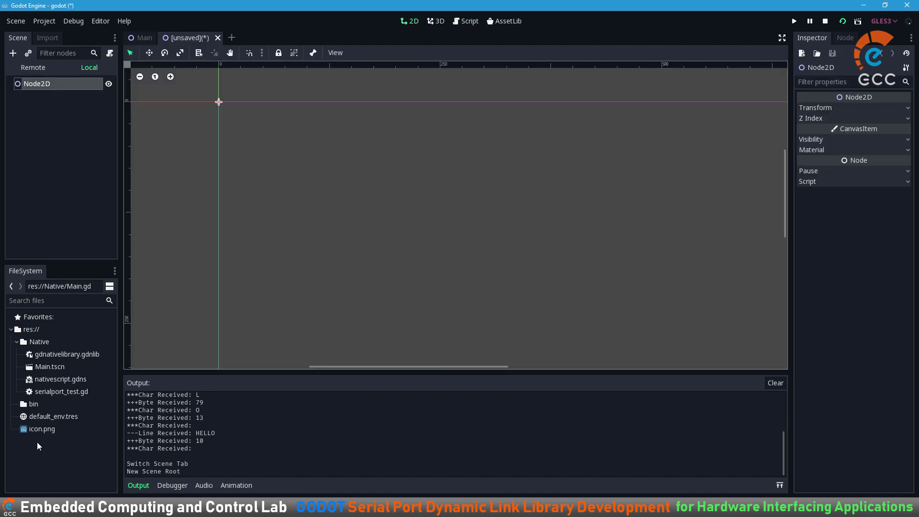
drag(94, 381, 36, 83)
key(F6)
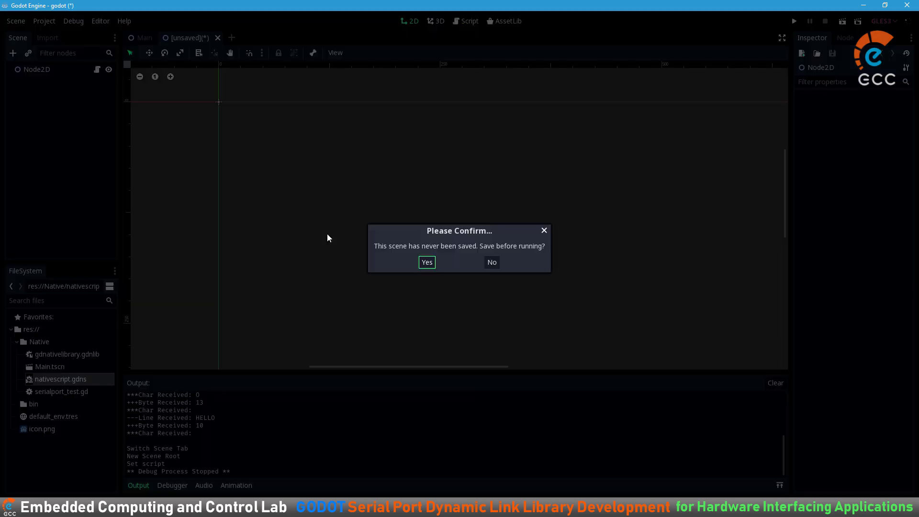
key(Return)
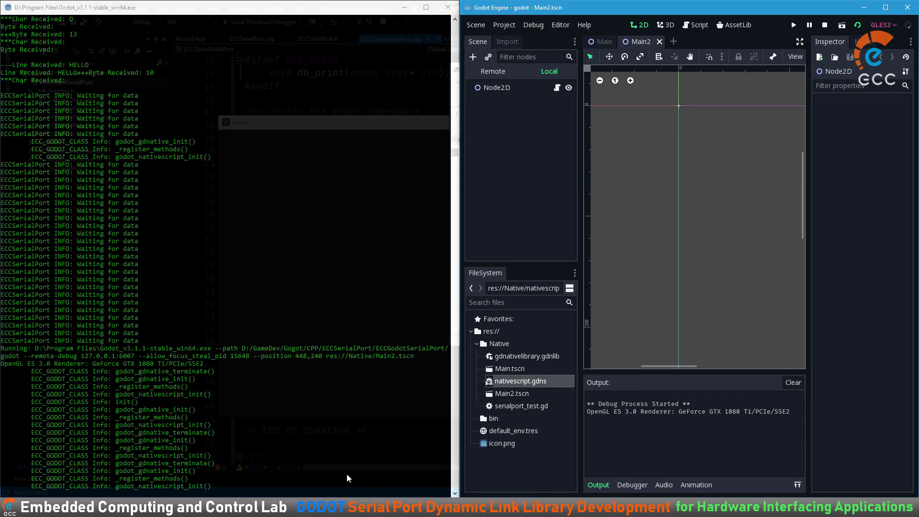
key(F6)
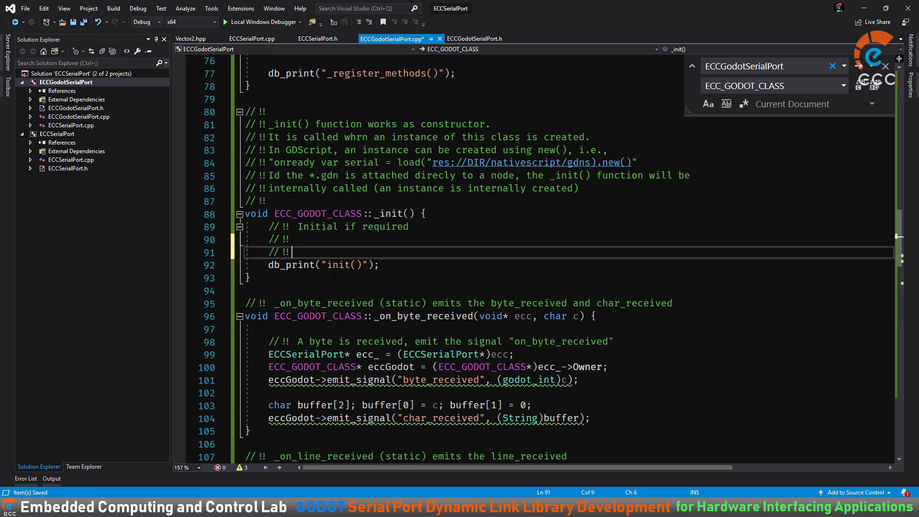
- Add a TEST comment and this->open("COM1", 115200); in _init(), then build and launch
text(TEST....)
key(Return)
text(this->open("COM1", 115200);)
key(F5)
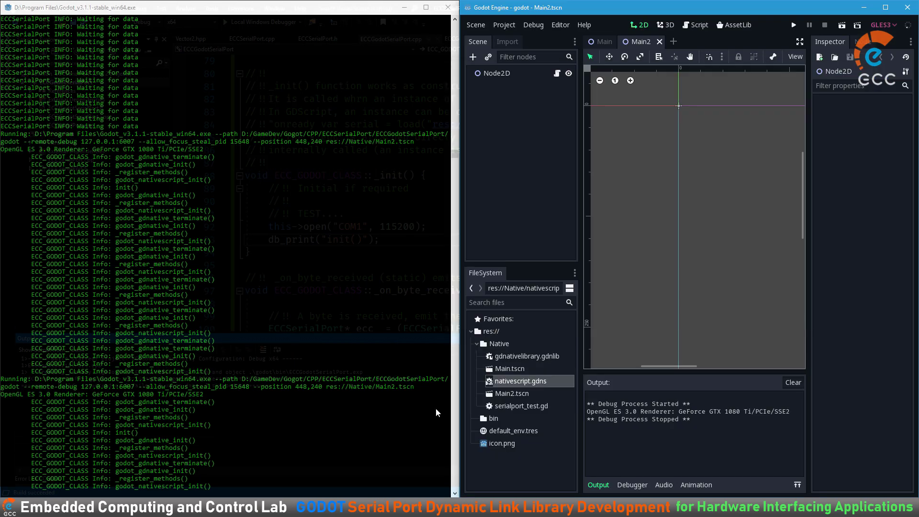
- Run the Main2 scene and send a test message and HELLO from HTerm
key(F6)
key(alt+Tab)
key(Return)
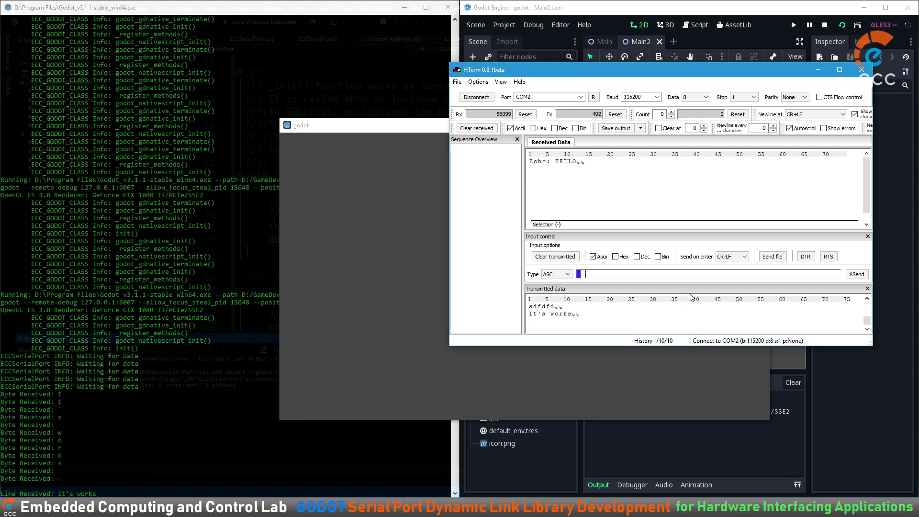
text(HELLO)
key(Return)
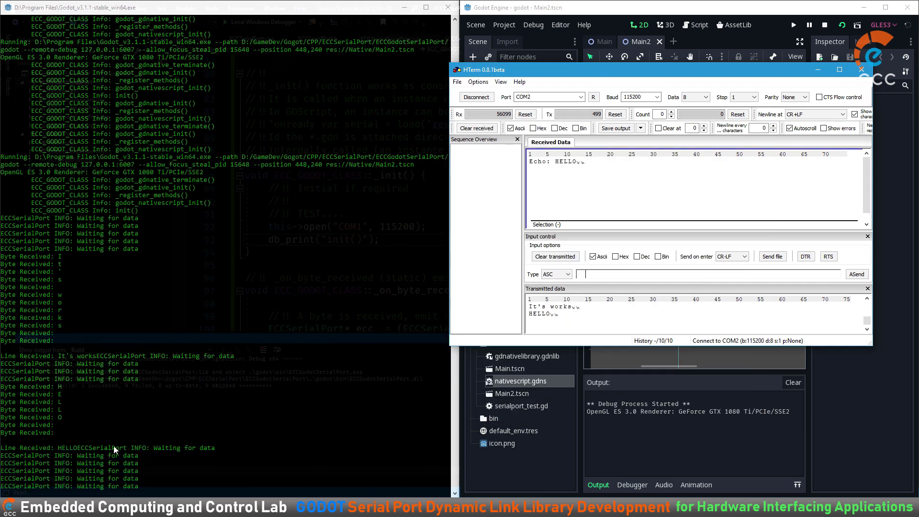
key(alt+Tab)
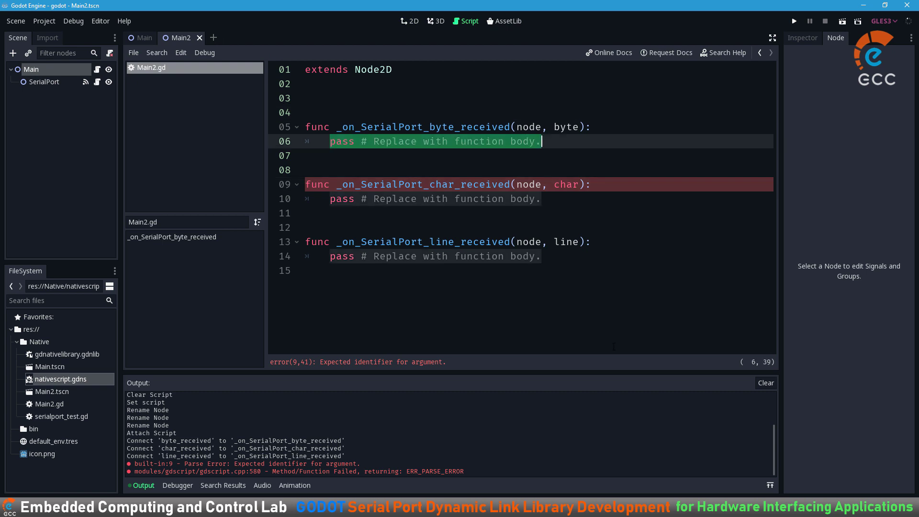
- Make the byte and char handlers print byte_received : str(byte) and the received char
text(rint("byte_received : " + )
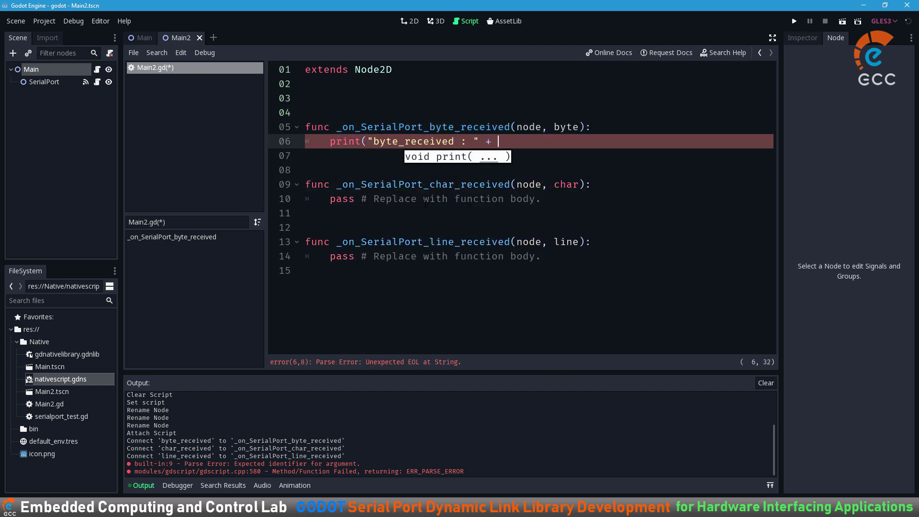
text(str(byte)))
text(print("byte_received : " + str(byte)))
text(print("byte_received : " + str(byte)))
text(char)
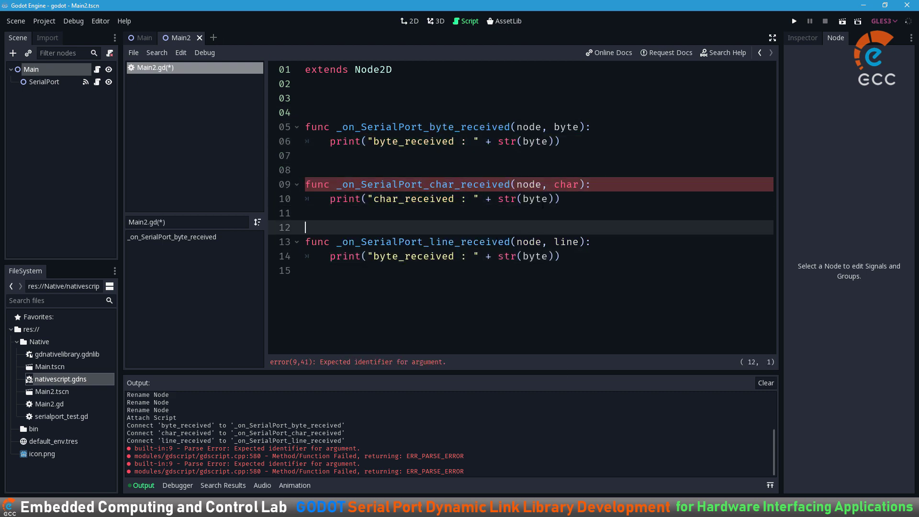
drag(498, 198, 559, 199)
text(char))
key(ctrl+s)
click(611, 217)
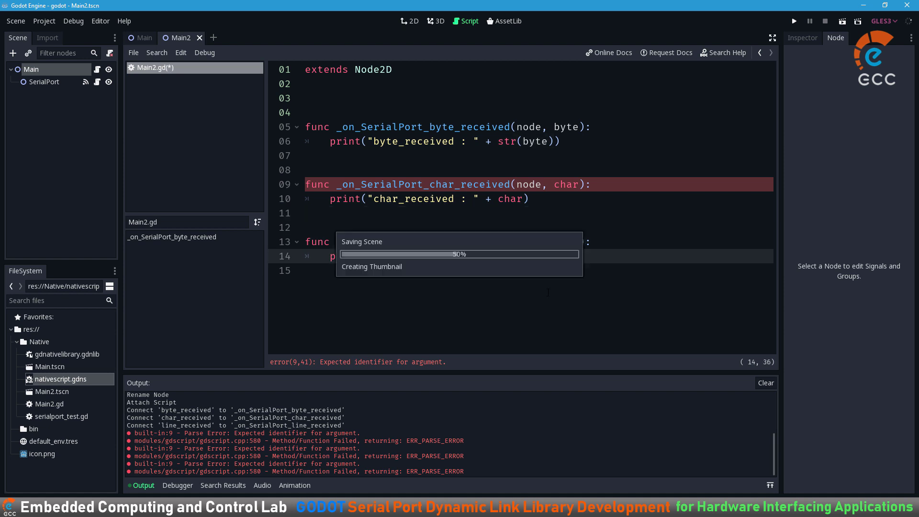
- Run the project and expand the first runtime error's details
key(F5)
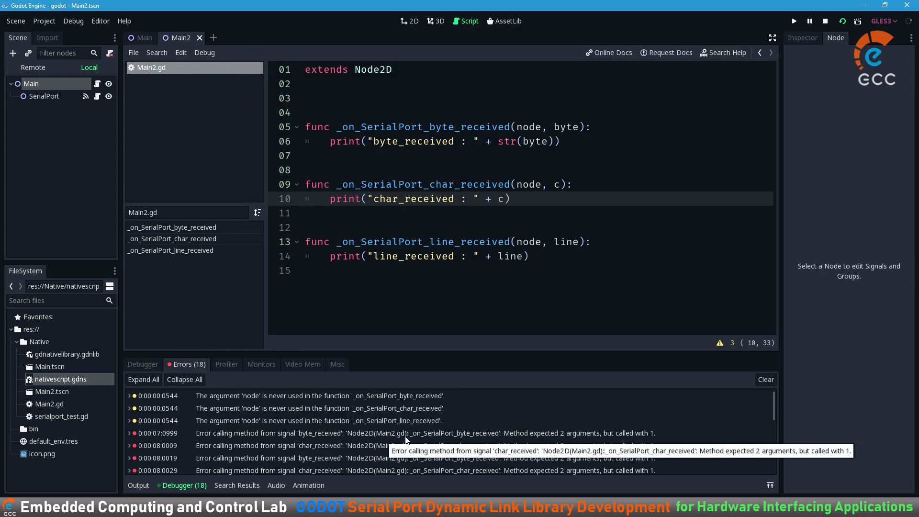
double_click(197, 433)
click(509, 256)
- Rerun the project, list the 'Method expected 2 arguments, but called with 1' errors and jump to their code
key(F5)
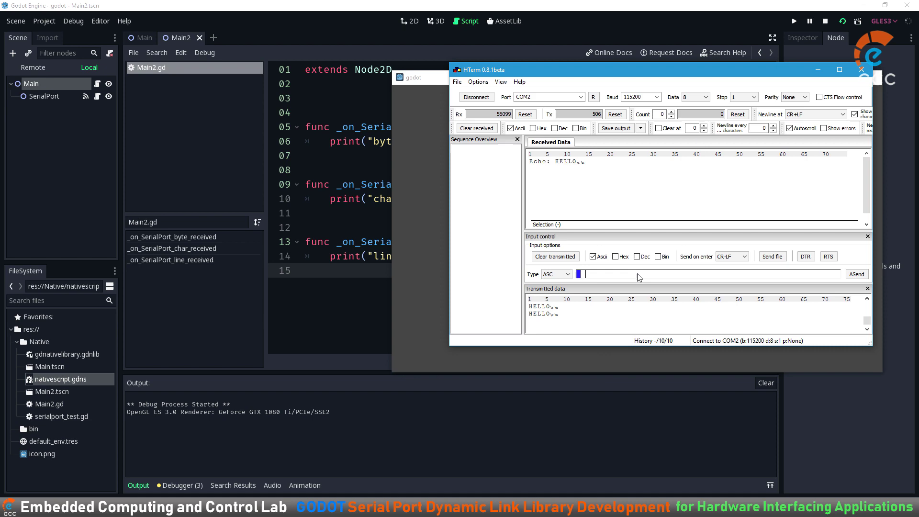
click(182, 485)
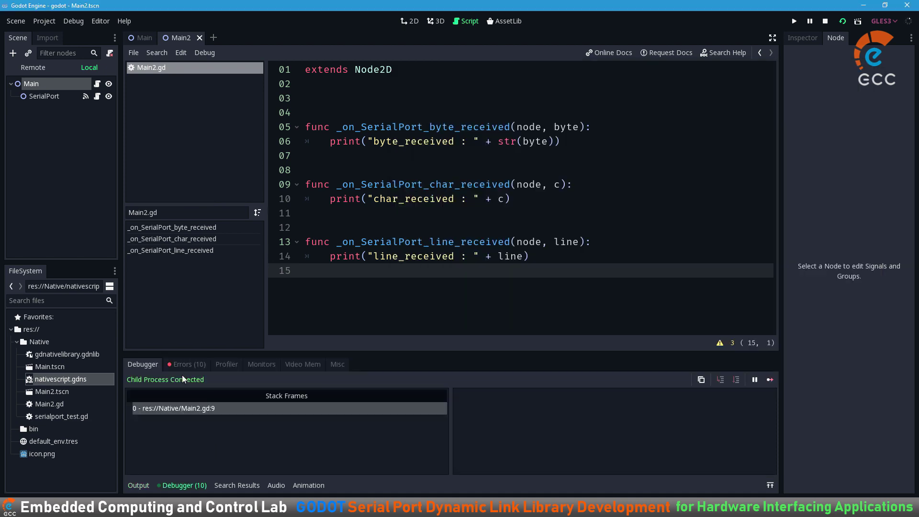
click(187, 364)
click(458, 436)
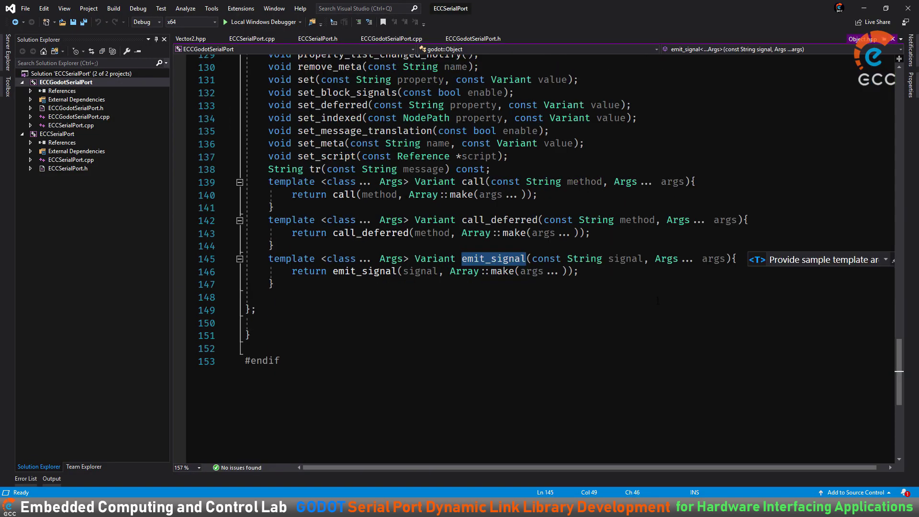
- Replace 'this' with eccGodot in the byte_received emit_signal call on line 102 and rebuild
click(257, 309)
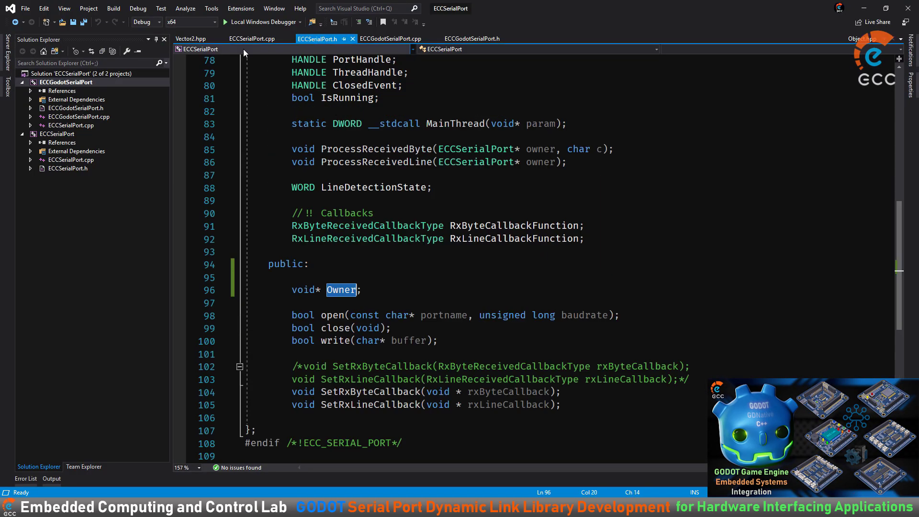
key(ctrl+s)
click(507, 287)
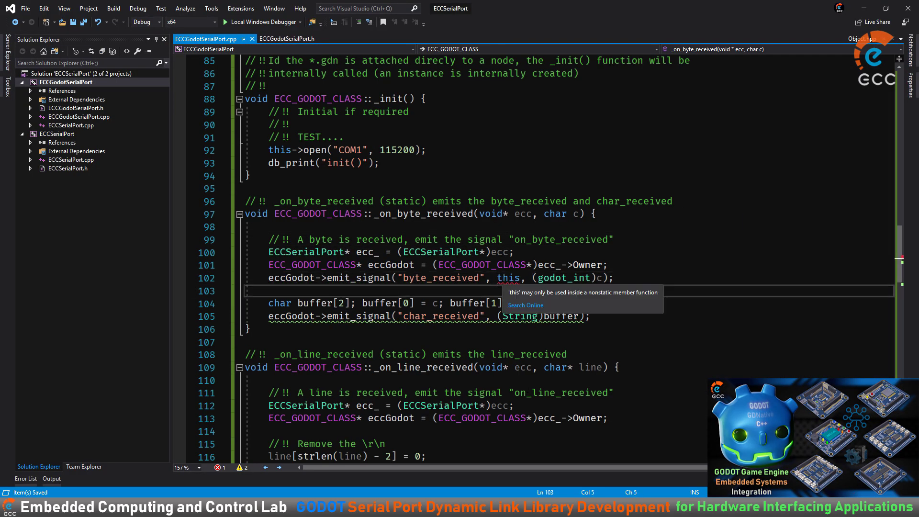
double_click(391, 264)
key(ctrl+c)
double_click(507, 278)
key(ctrl+v)
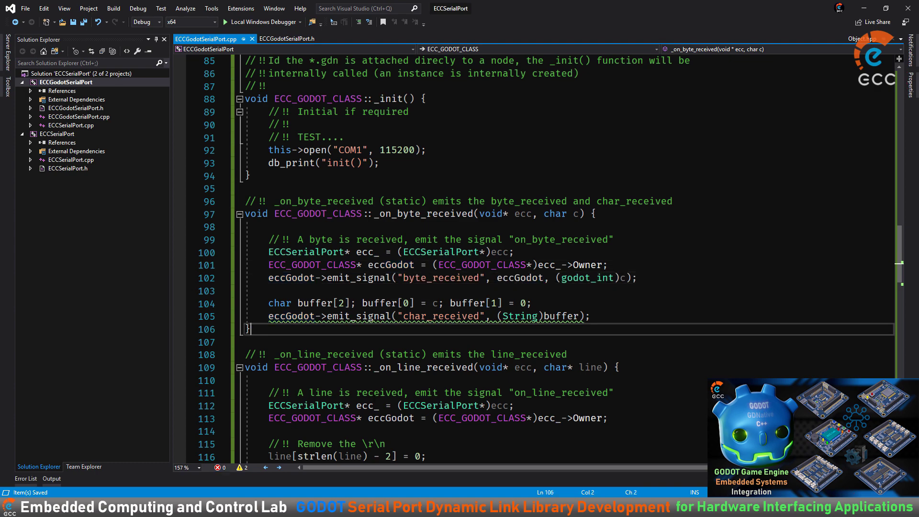
key(ctrl+shift+b)
- Insert eccGodot before (String)buffer in the char_received emit on line 105, save and run
click(497, 239)
key(ctrl+v)
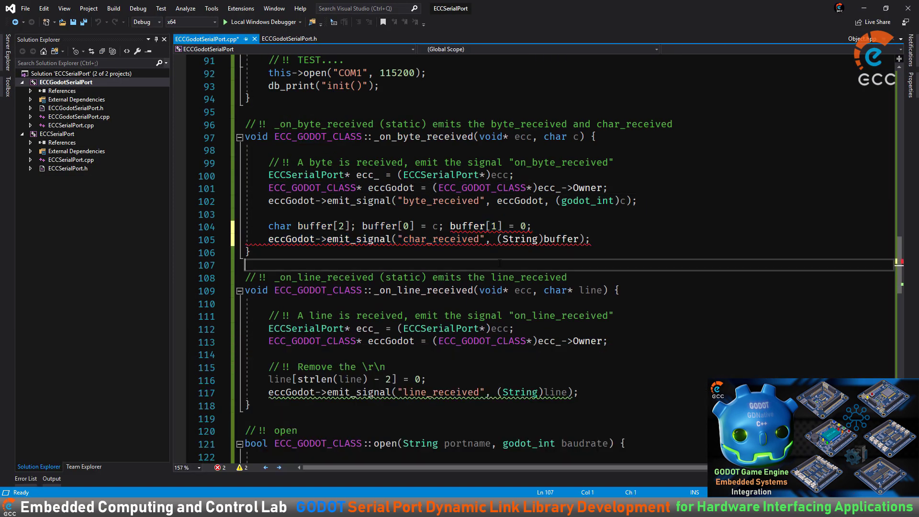
key(ctrl+s)
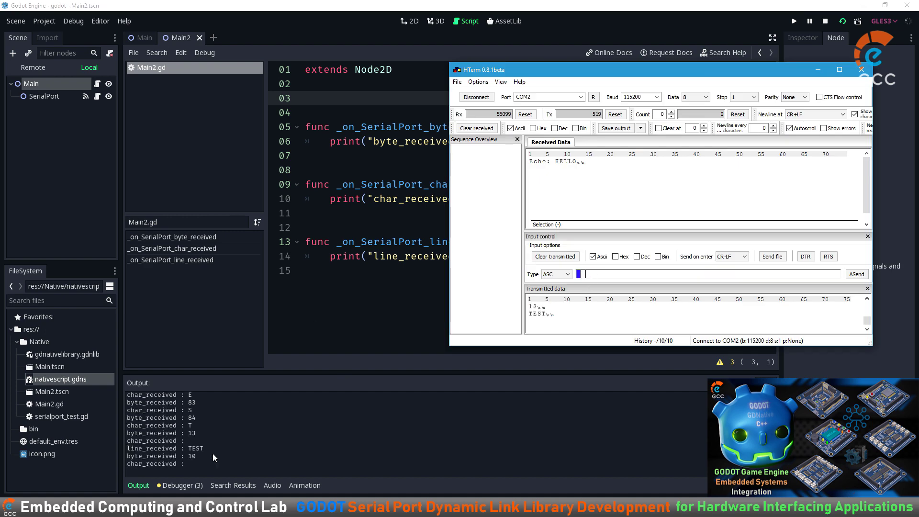
- Check Godot's output for the byte, char and TEST line prints, then switch to the test script
click(213, 453)
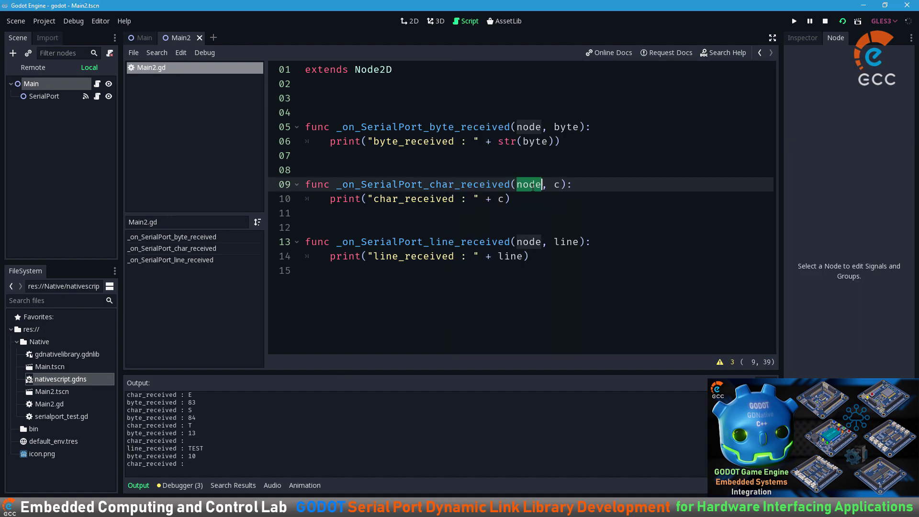
key(ctrl+Tab)
click(472, 227)
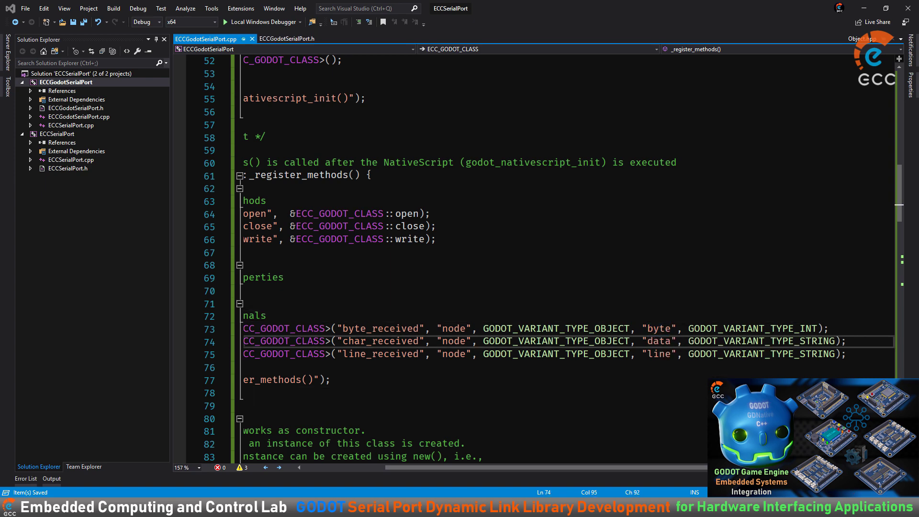
- In _register_methods, change char_received's argument name from "data" to "character"
click(652, 351)
double_click(680, 328)
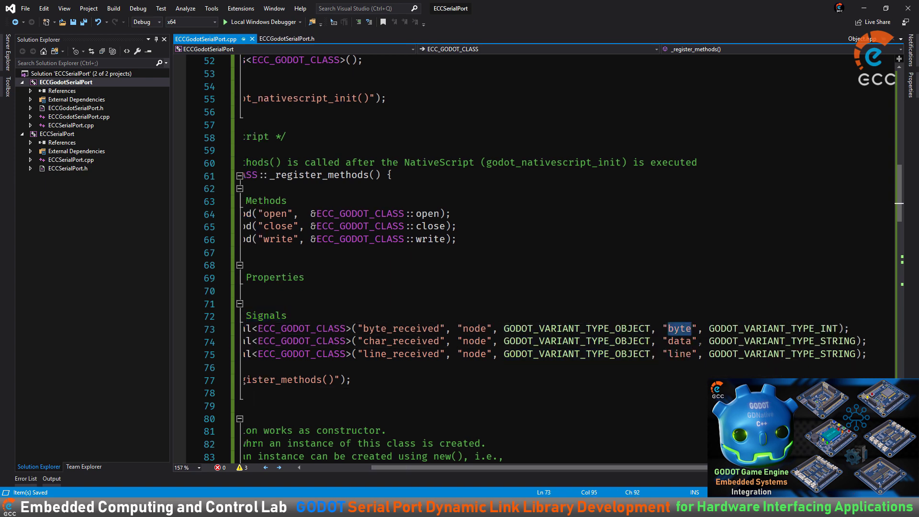
text(bytedata)
click(691, 387)
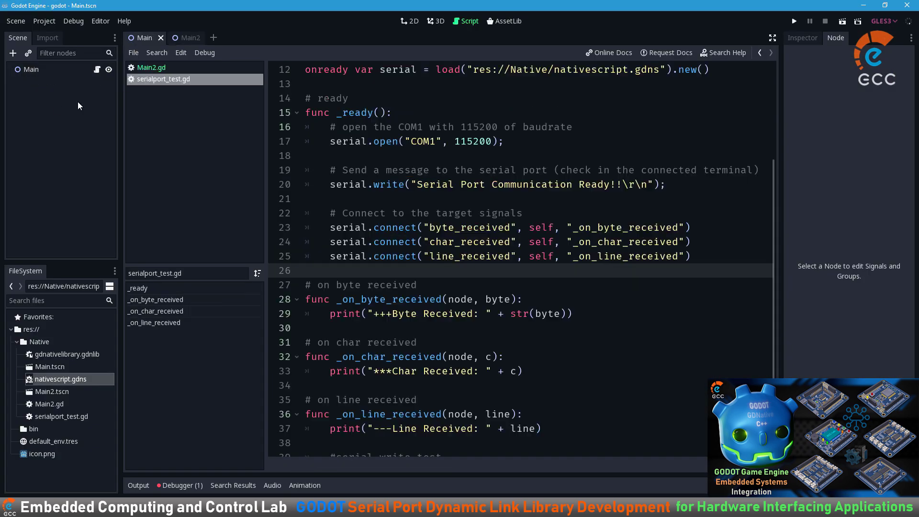
- Rename Main2.gd's handler parameters to character and message and save
double_click(488, 299)
text(characterharactermessage)
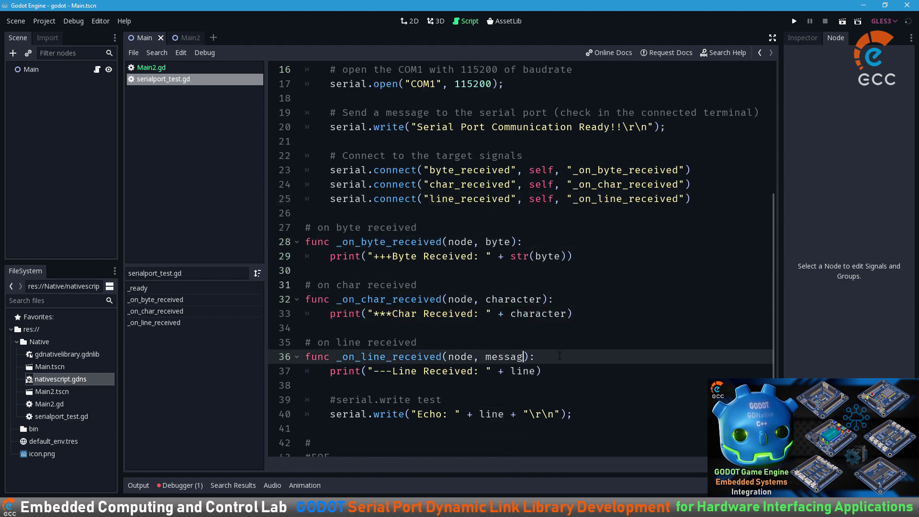
text(messagemessage)
key(ctrl+s)
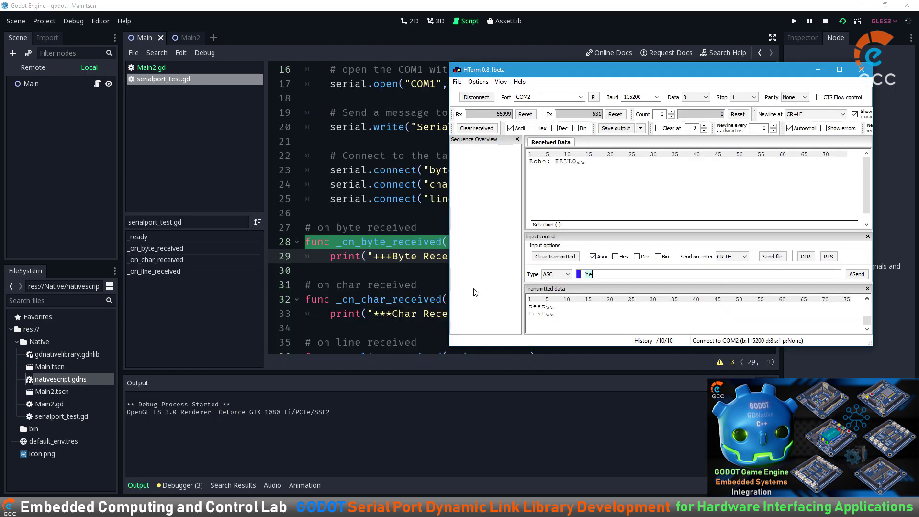
text(character):)
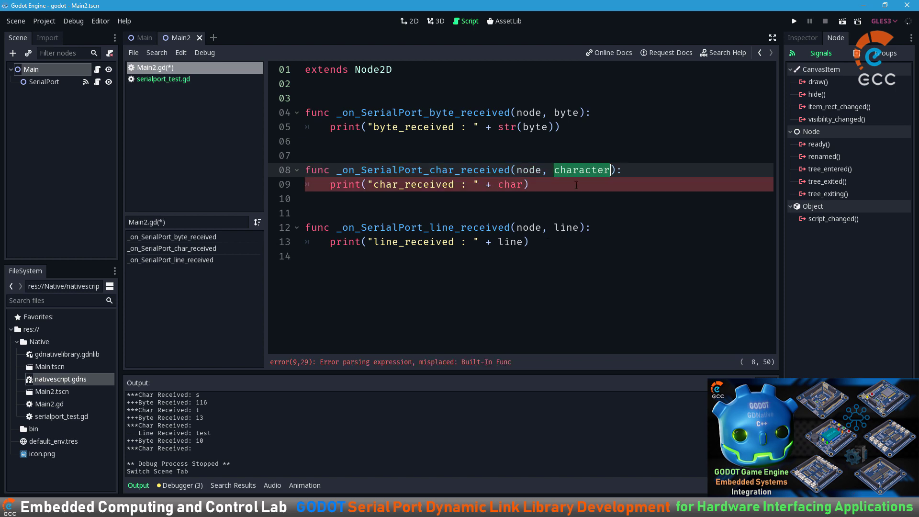
text(character)
- Add $SerialPort.write("Echo " + msg + "\r\n") with a serial port comment to the line handler, test it and save
double_click(566, 228)
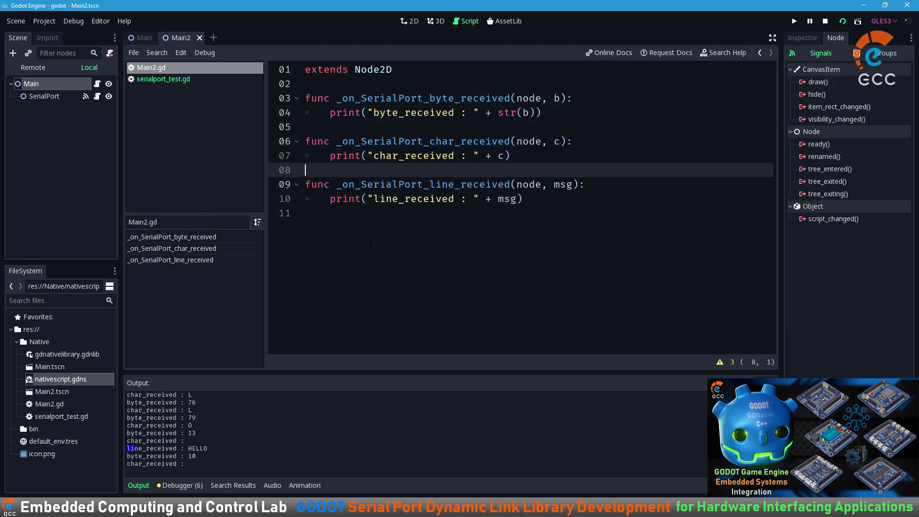
key(Tab)
text($)
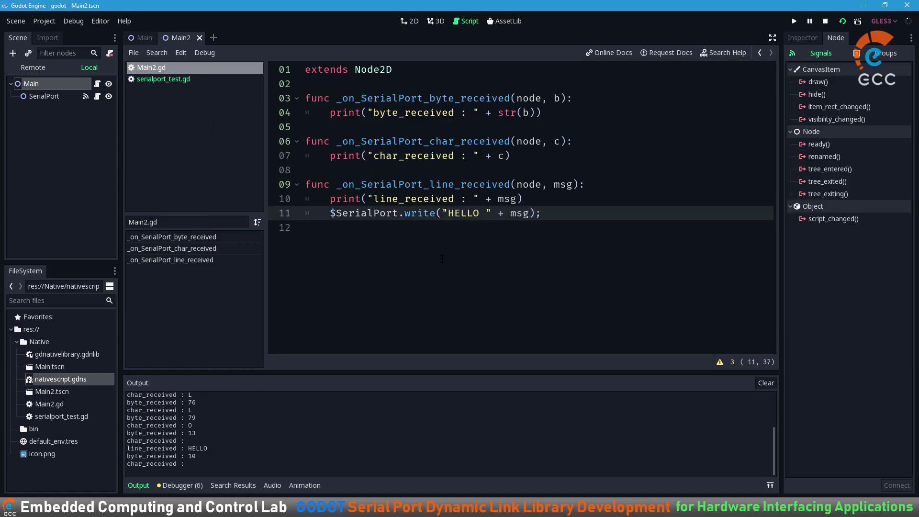
click(442, 258)
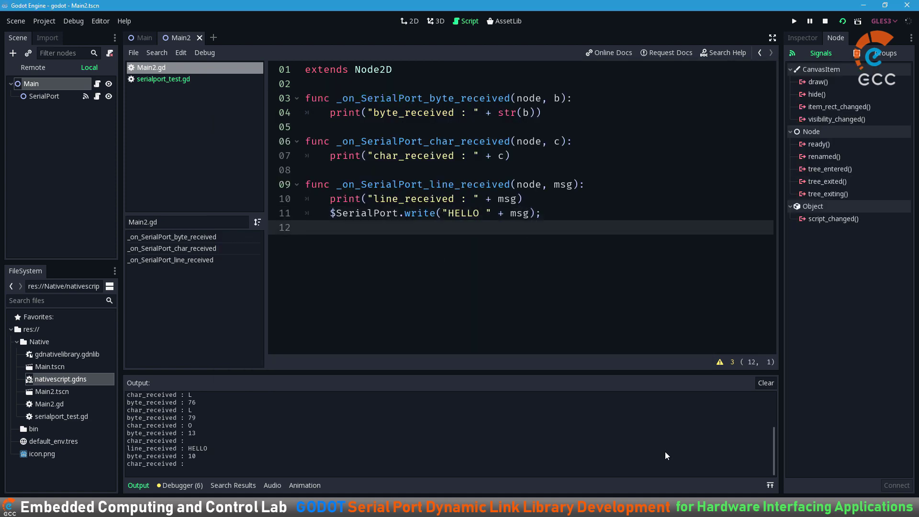
key(F5)
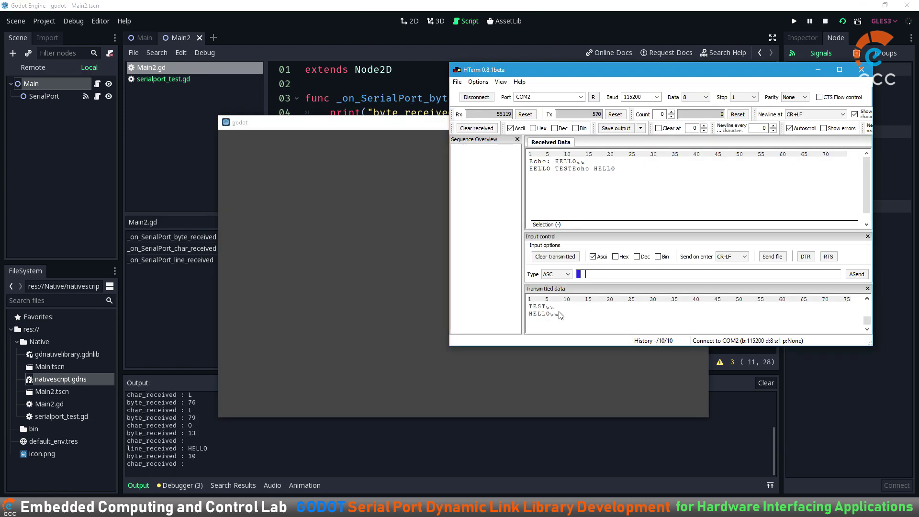
key(F5)
key(Return)
text(# Write data to ser)
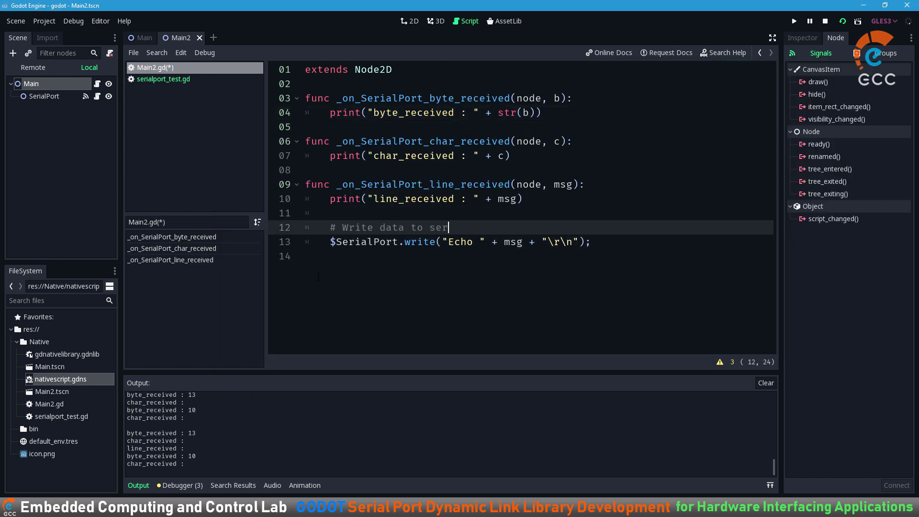
text(ial port)
key(ctrl+s)
- Save the Main2.gd script under the new name serialport_test2.gd
right_click(158, 67)
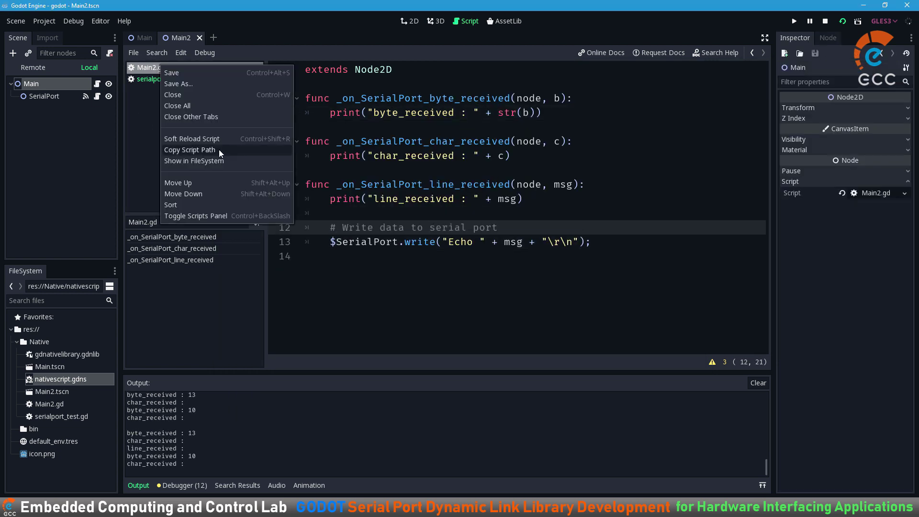
click(146, 85)
key(Return)
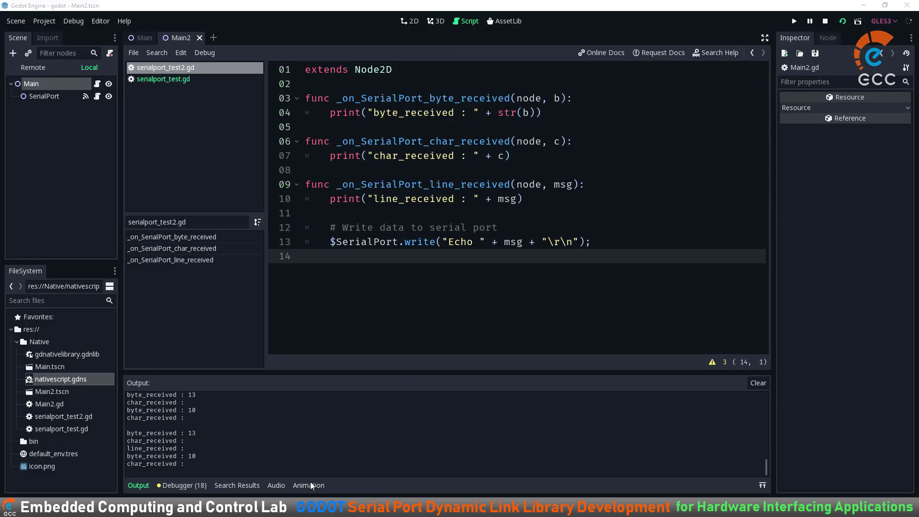
- Remove the temporary test lines from the C++ code and rebuild the serial port library
key(alt+Tab)
key(ctrl+x)
key(ctrl+x)
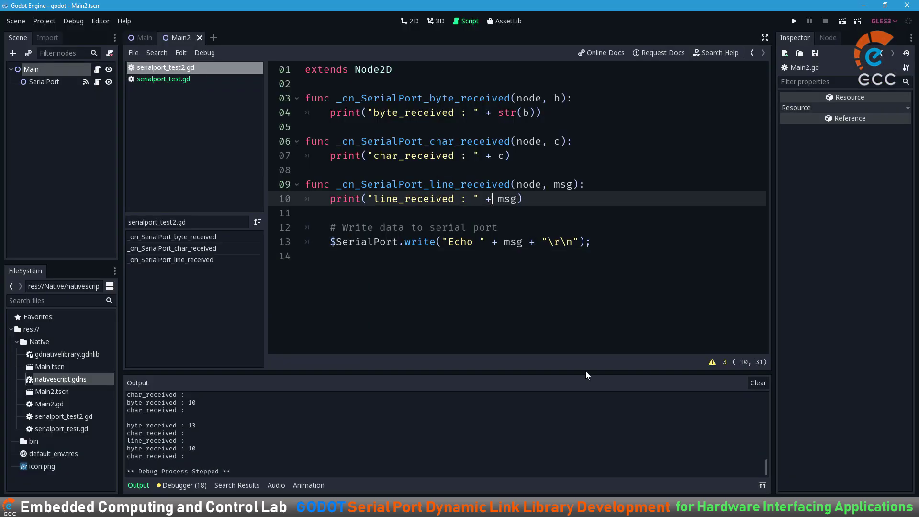
key(ctrl+shift+b)
key(alt+Tab)
- Add a _ready() function calling open("COM1", 115200), then save and test-run the project
key(Return)
key(Return)
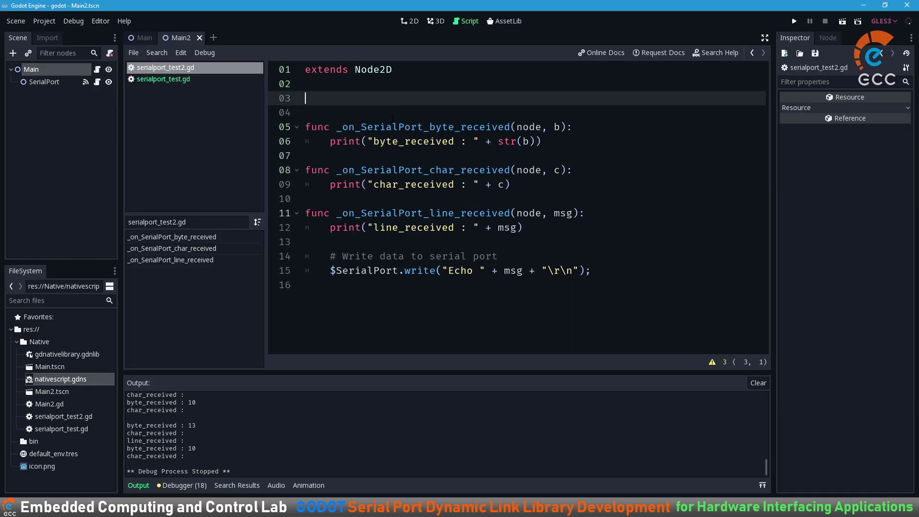
text(_ready():)
key(Return)
key(ctrl+v)
double_click(417, 113)
text(open)
drag(441, 113, 579, 112)
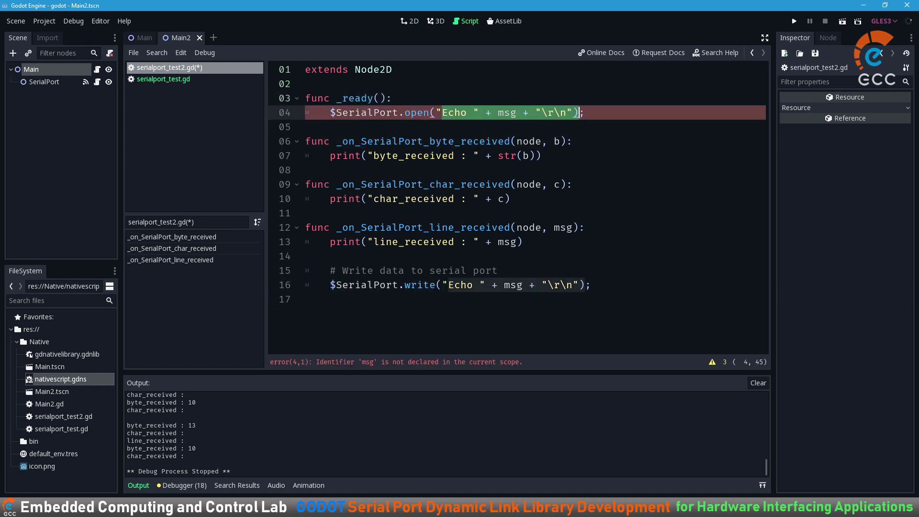
click(479, 126)
key(F6)
key(alt+Tab)
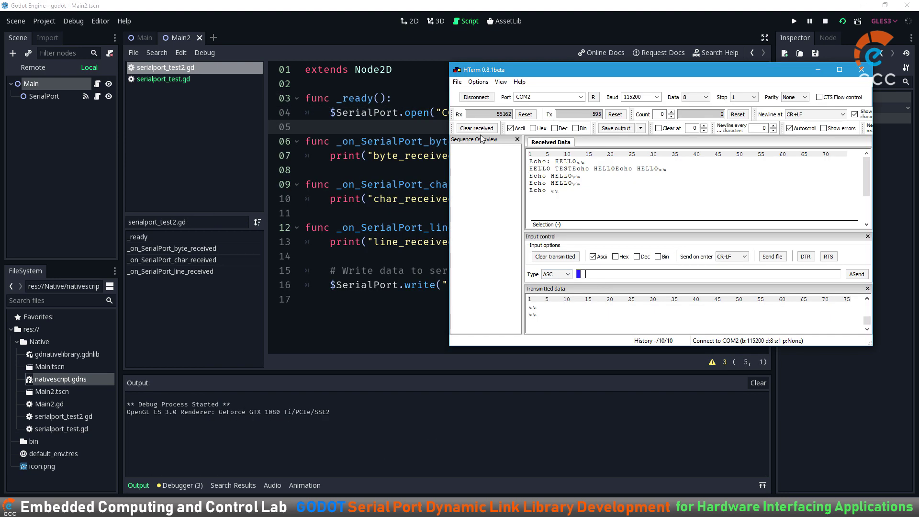
key(alt+Tab)
- Copy the header comment from serialport_test.gd, adapt it to serialport_test2, save and run
key(Up)
key(Up)
key(Up)
key(Return)
text(# )
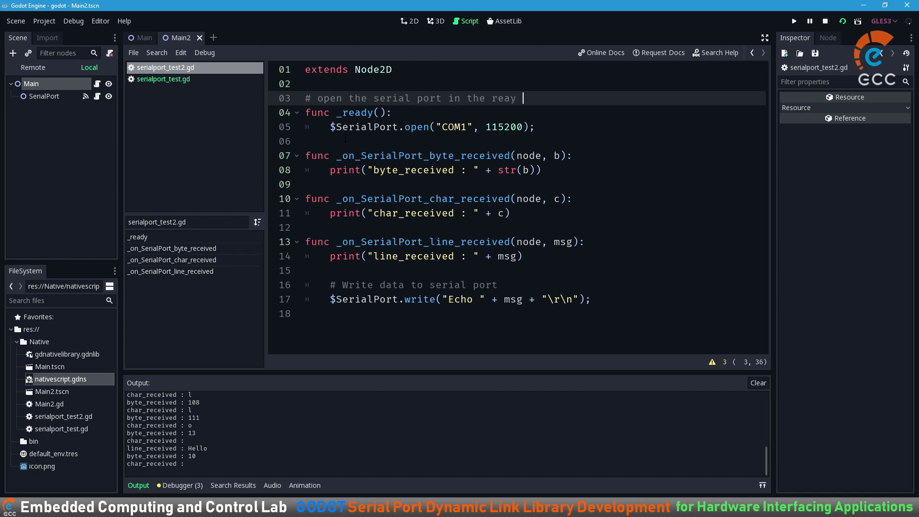
text(function)
click(163, 79)
mouse_move(312, 156)
mouse_down()
mouse_move(324, 126)
mouse_move(306, 70)
mouse_up()
key(ctrl+c)
click(165, 68)
key(ctrl+v)
text(2)
key(ctrl+s)
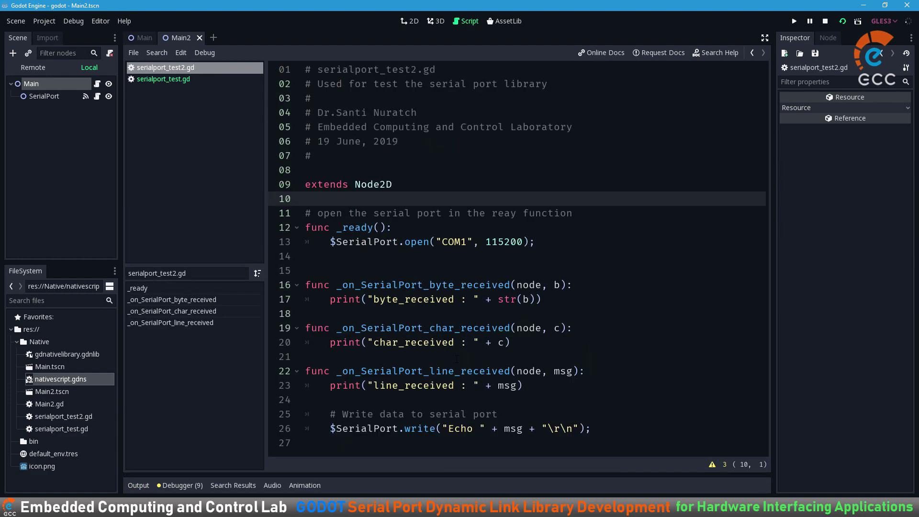
key(F5)
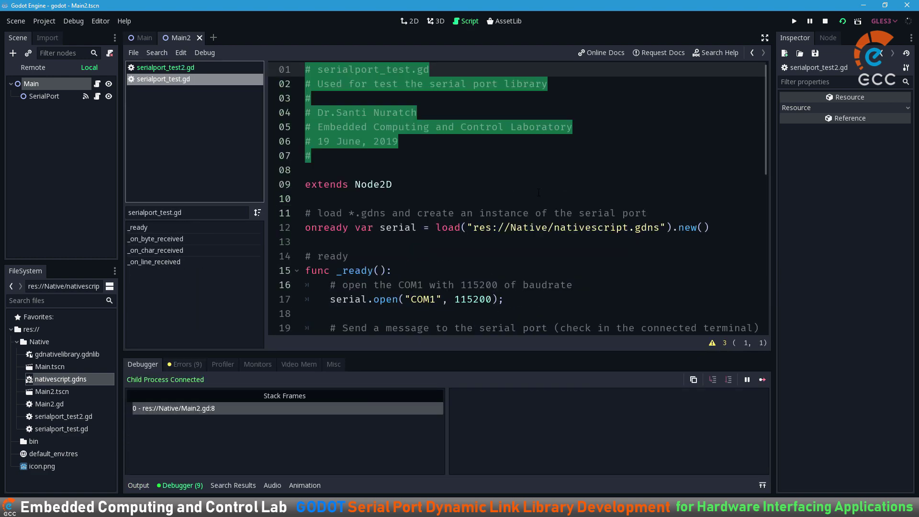
- Tidy the _ready comment, then quit Godot and confirm
scroll(539, 192, down, 4)
click(348, 84)
key(BackSpace)
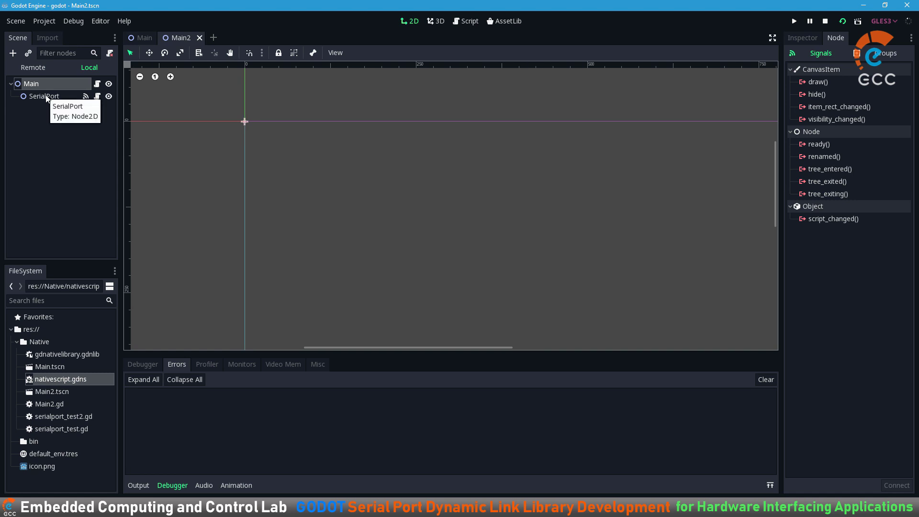
right_click(49, 403)
click(16, 20)
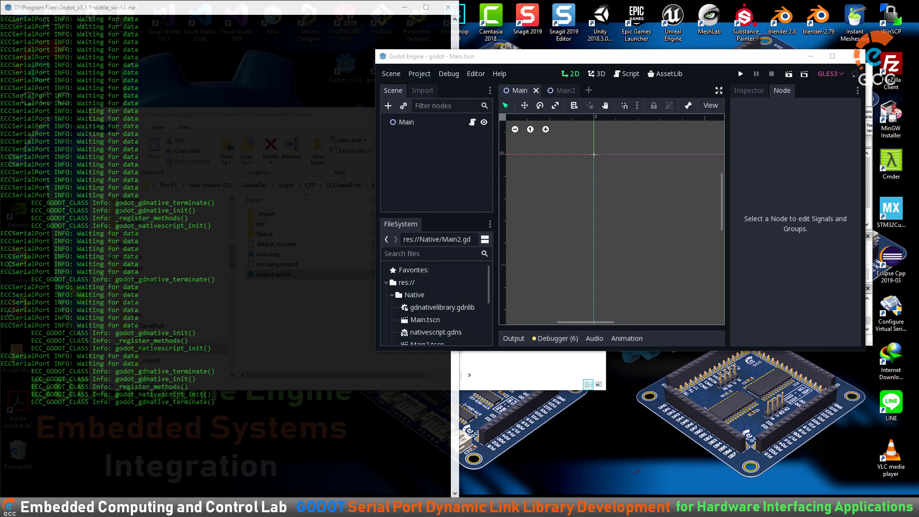
key(ctrl+q)
click(588, 214)
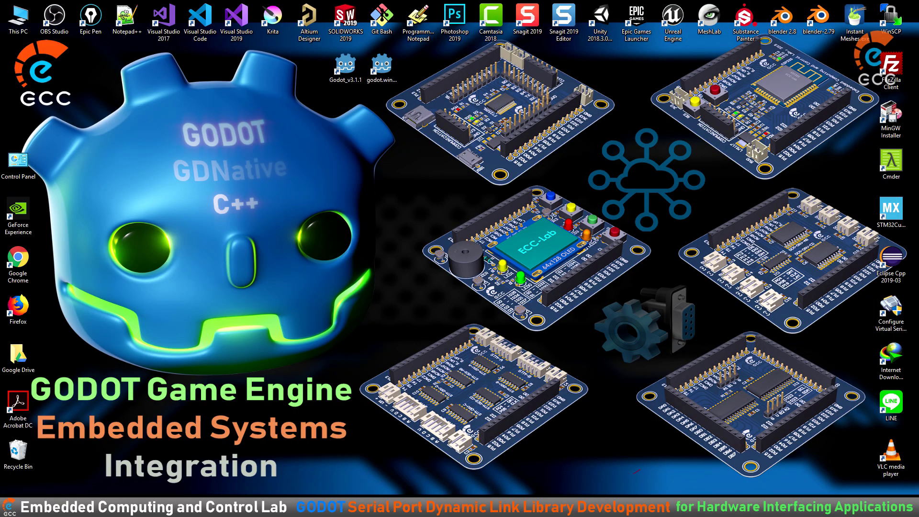